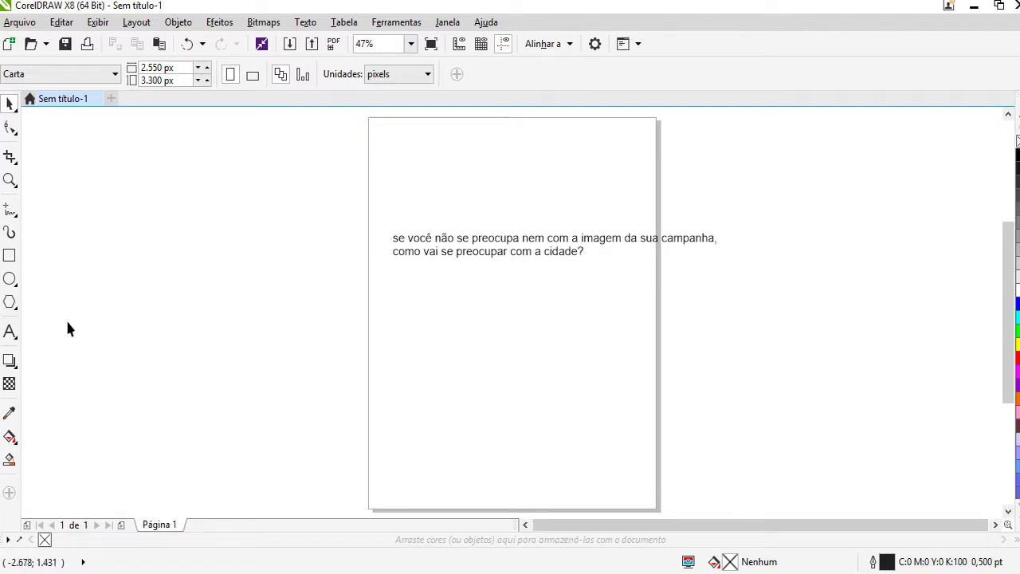
- Break the slogan onto a new line just before 'com'
click(9, 331)
click(567, 239)
click(547, 238)
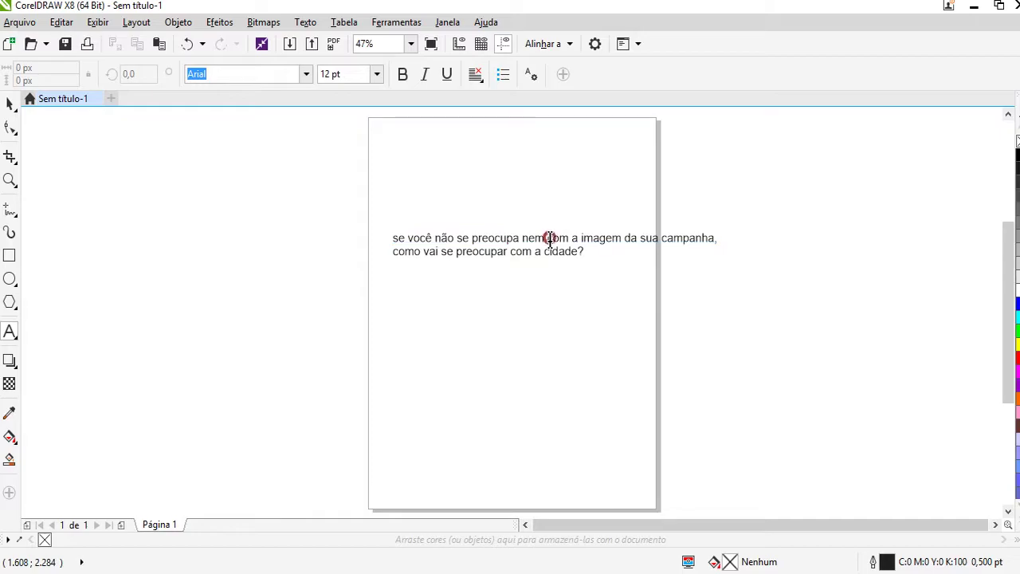
key(Return)
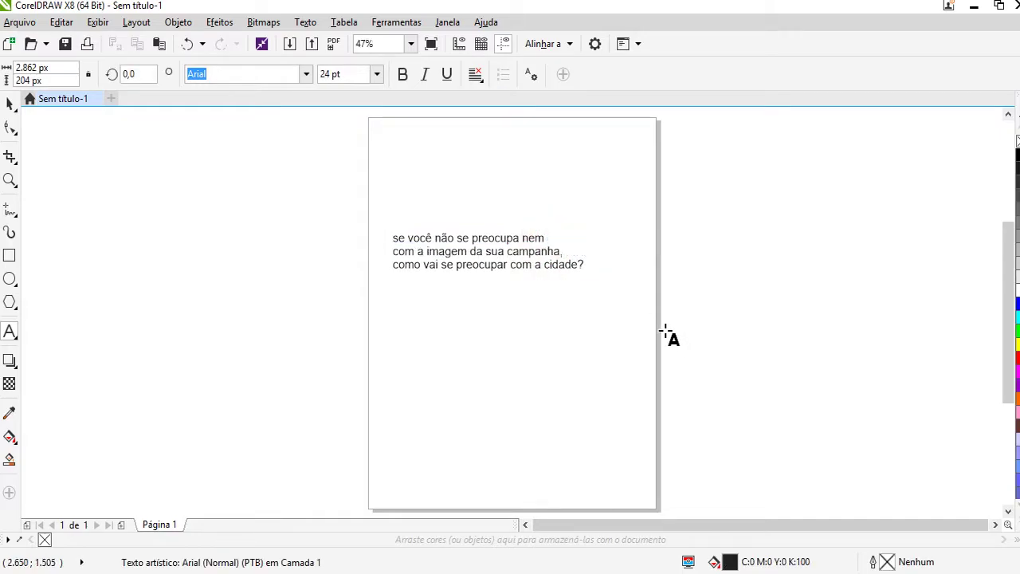
- Add a 'tom: humor' line below the slogan after 'cidade?'
click(583, 262)
key(Return)
key(Return)
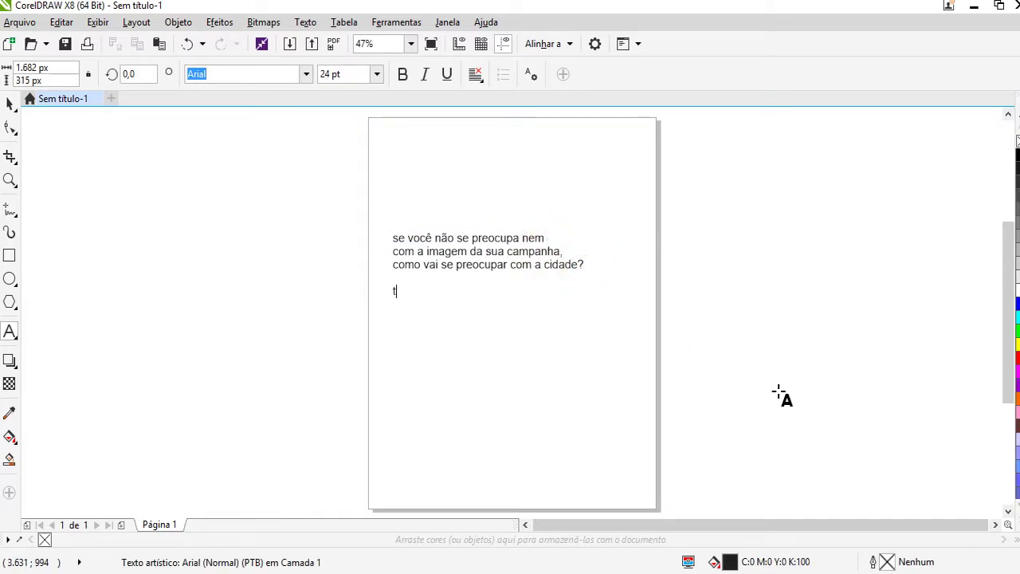
text(tom: humor)
click(10, 102)
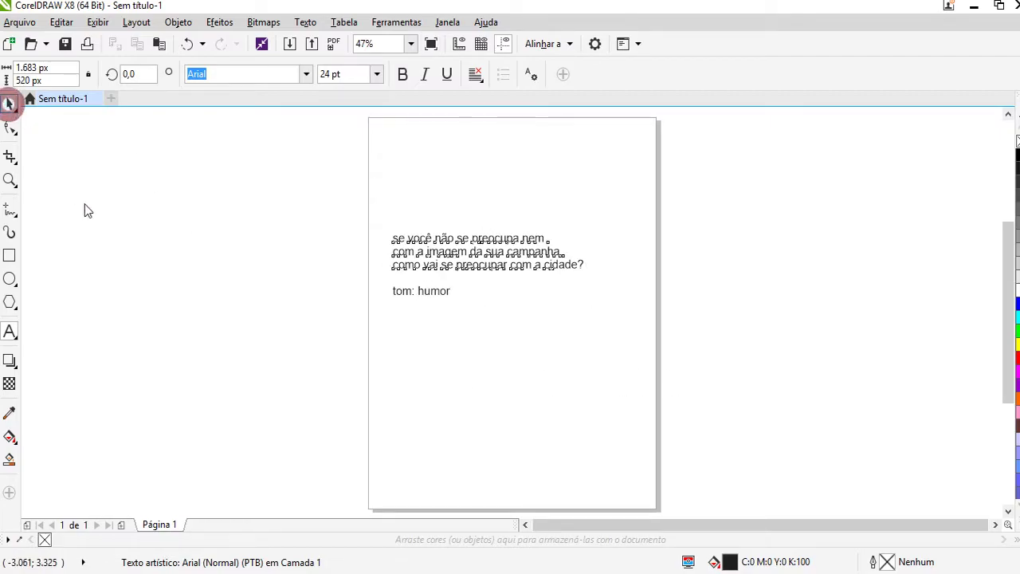
scroll(660, 238, up, 2)
click(567, 243)
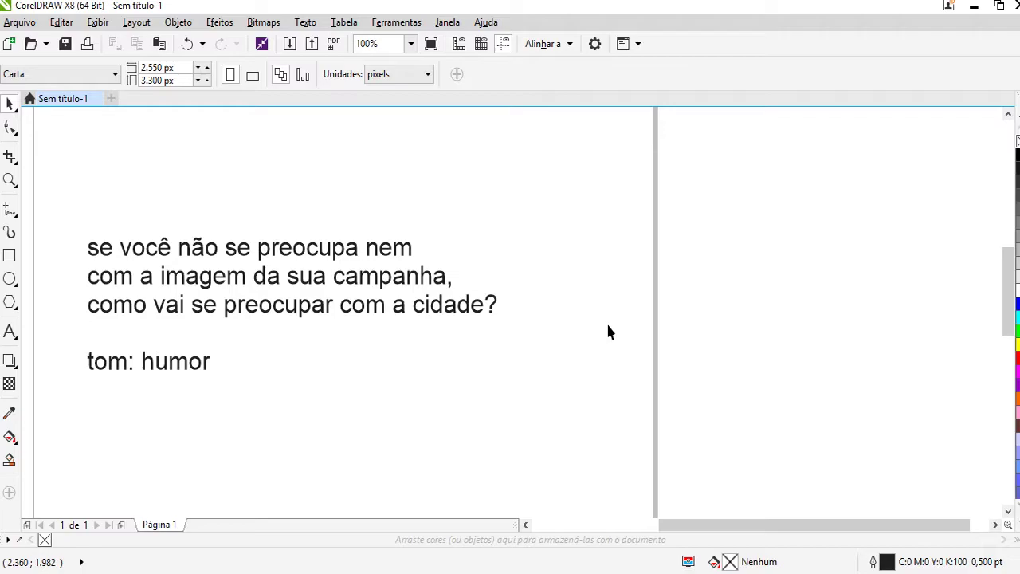
- Add the line 'público Alvo: Políticos novos... 35 - 50 anos' below 'tom: humor', fixing 'l5' to '35'
click(9, 332)
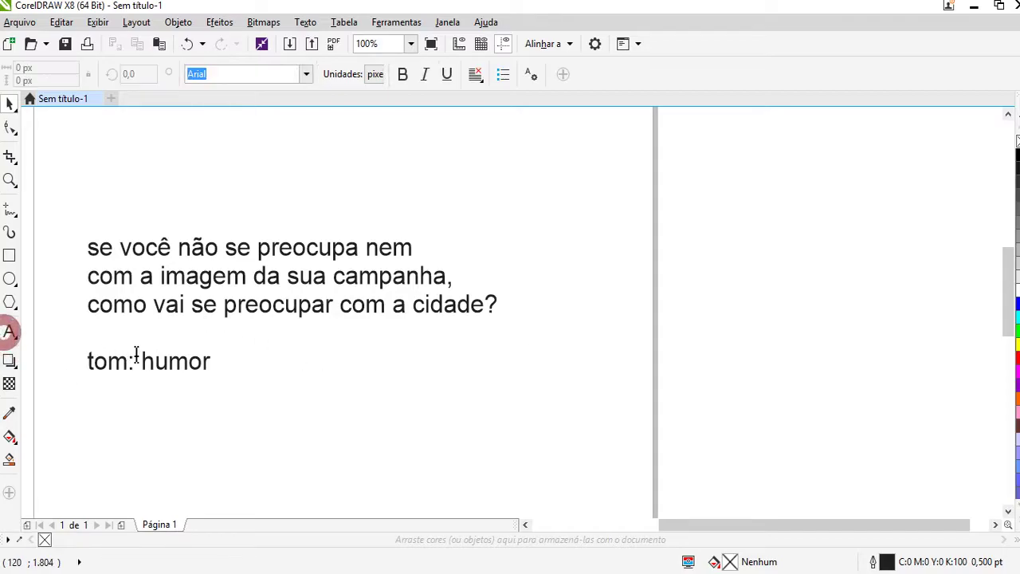
click(208, 361)
key(Return)
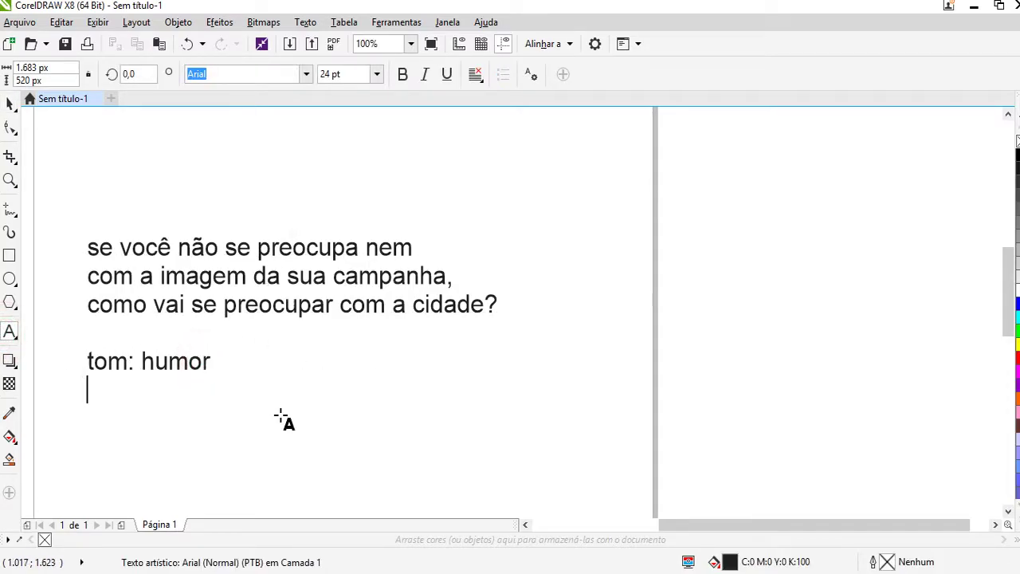
text(público)
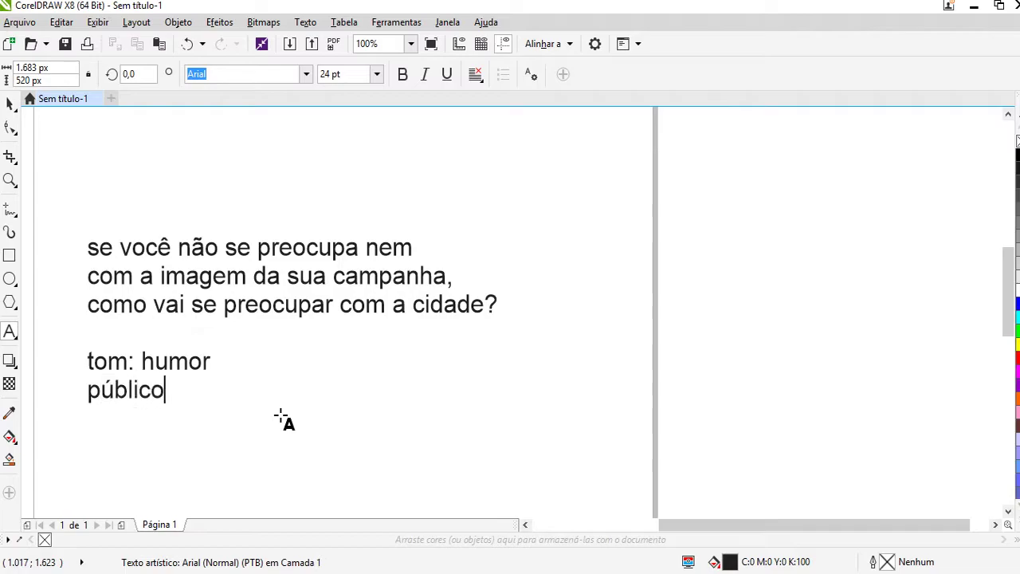
text( Alvo:)
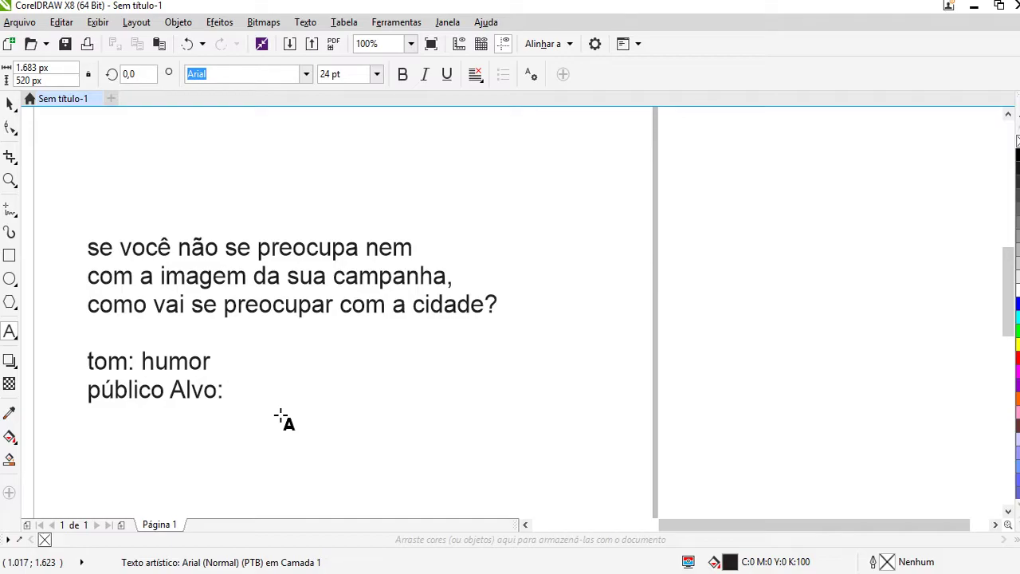
text( Pol)
text(íticos novo)
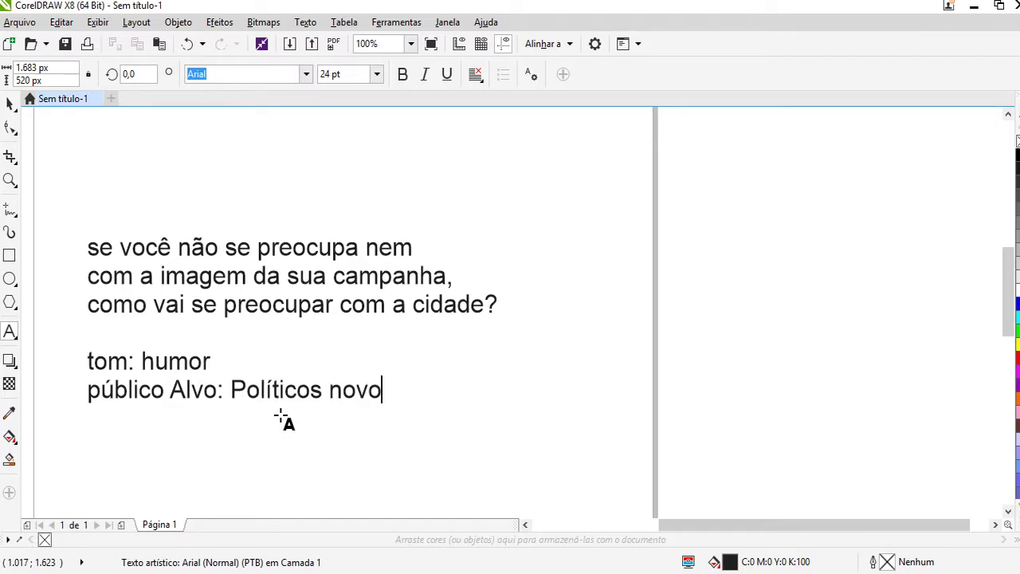
text(s... )
text(l5 )
text(- 50 a)
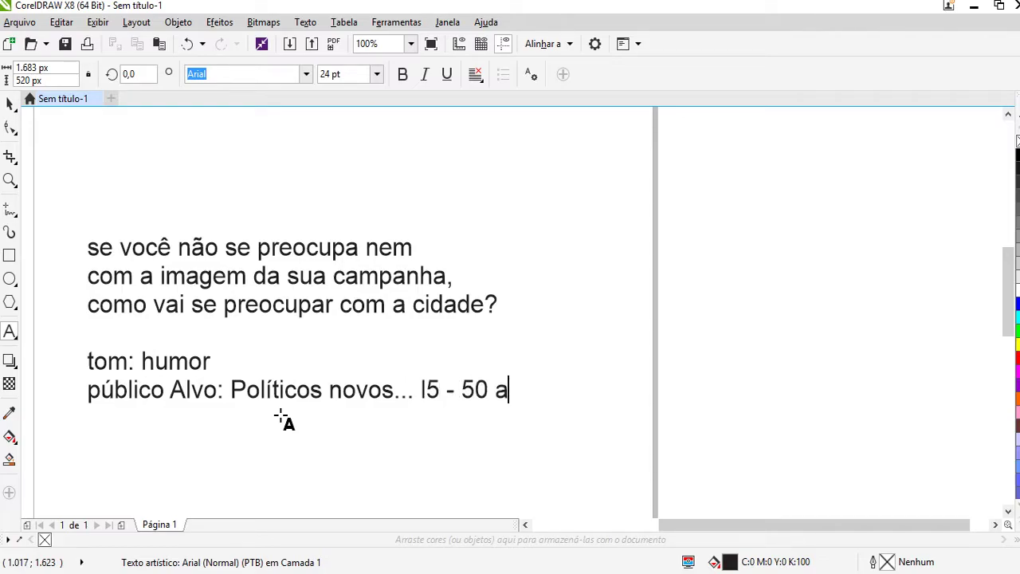
text(nos)
key(Left)
key(Left)
key(Left)
key(Left)
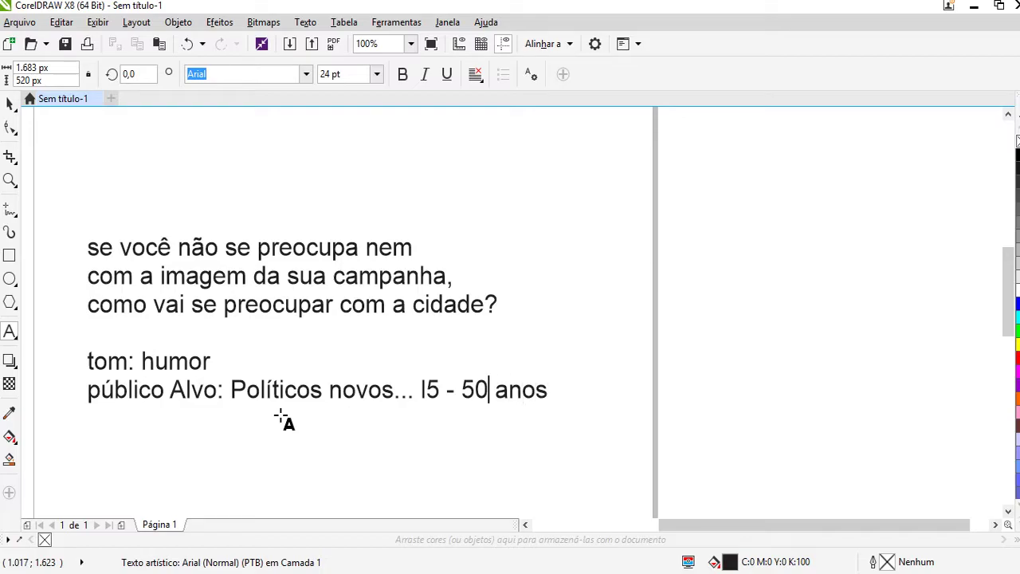
key(Left)
key(Left)
key(Left)
key(Left)
key(BackSpace)
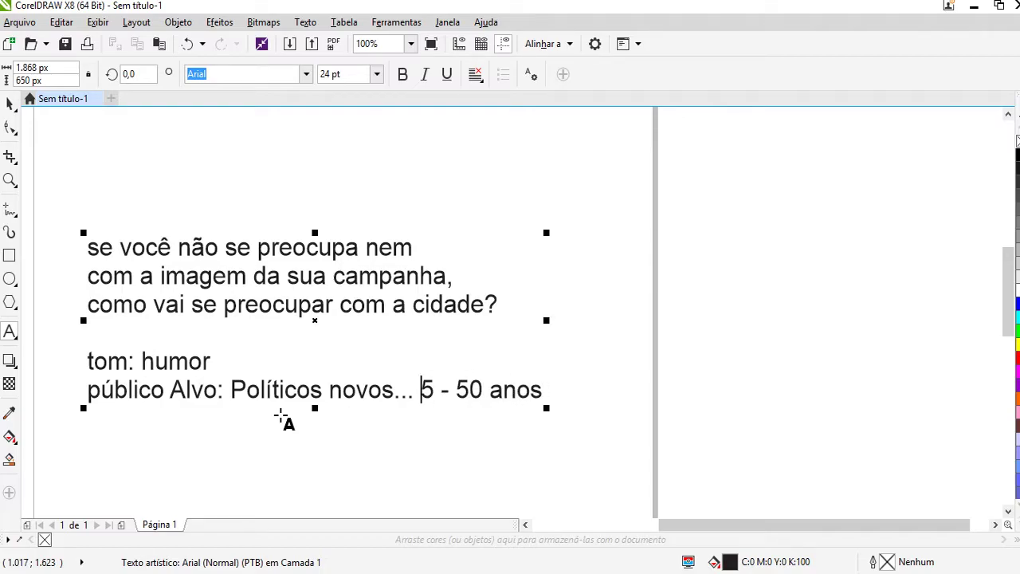
text(3)
key(Right)
key(Right)
key(Right)
key(Right)
key(Right)
key(Right)
key(Right)
key(Right)
key(Right)
key(Right)
key(Right)
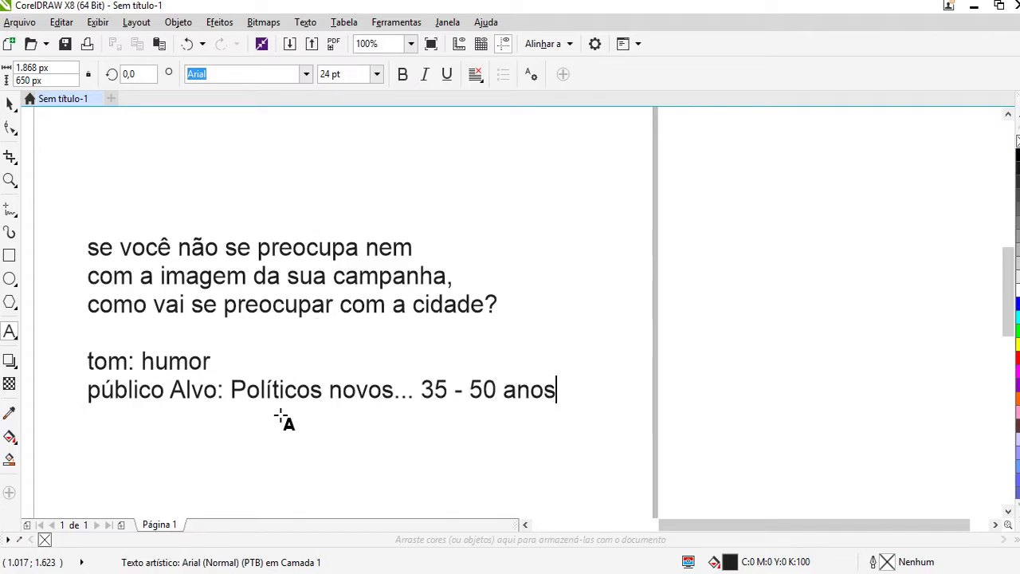
- Add a 'visão moderna, mídias sociais' line below the audience line
key(Return)
text(visão )
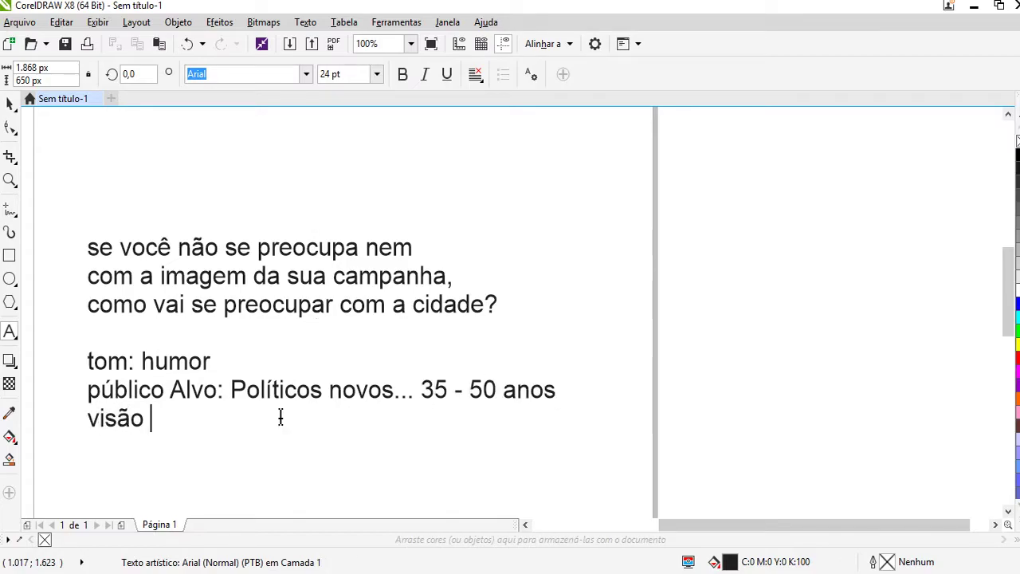
text(moderna)
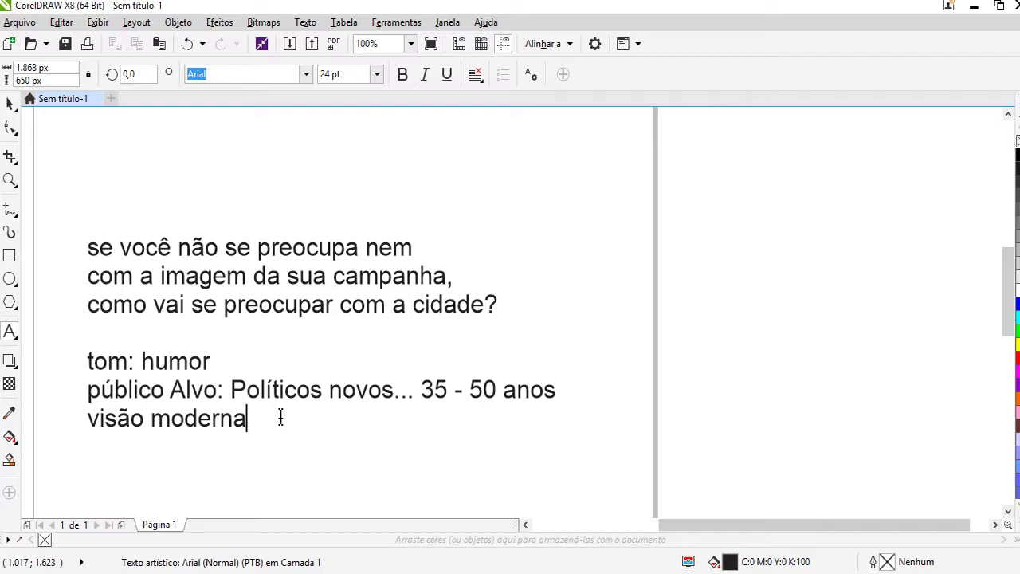
text(, mídi)
text(as sociais)
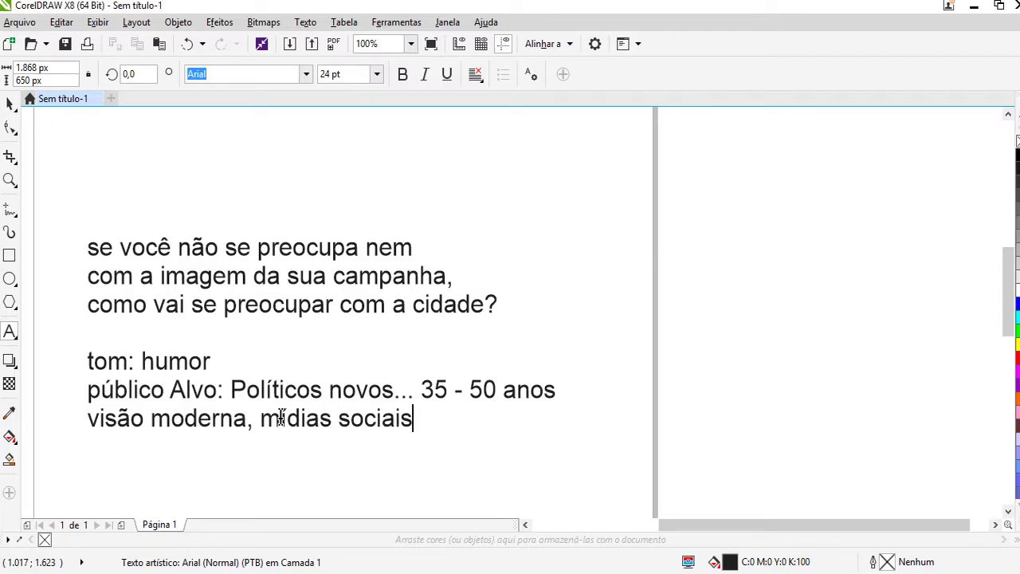
click(802, 365)
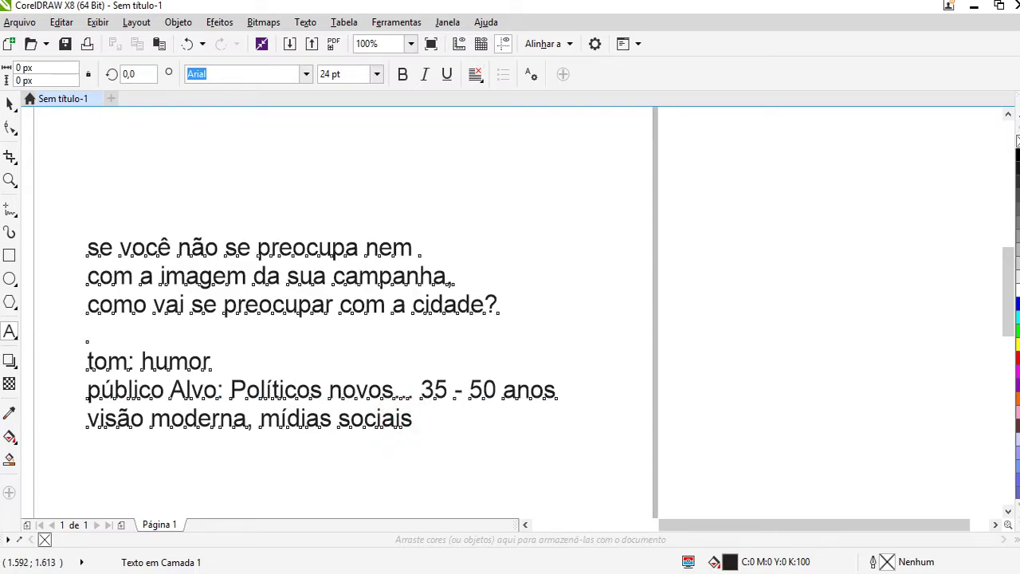
- Append a 'personagem: Homem, idade acima, dúvida' line after 'mídias sociais'
click(413, 418)
click(9, 104)
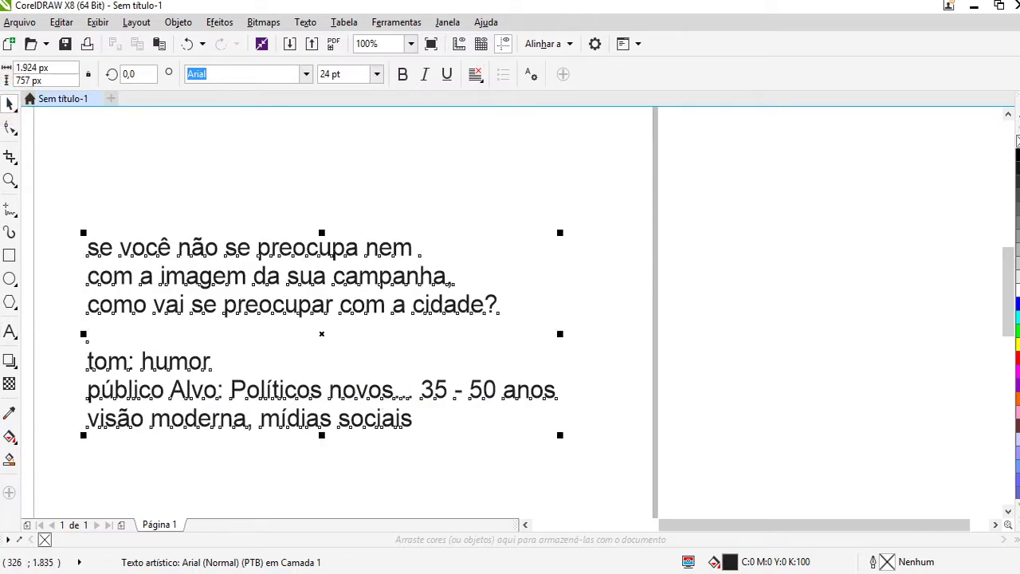
click(10, 330)
click(414, 428)
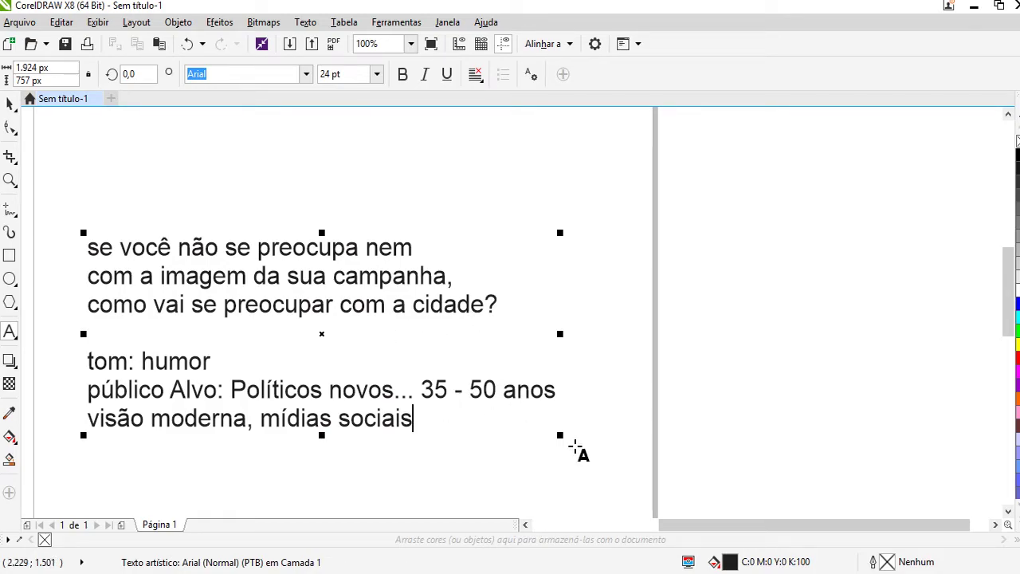
key(Return)
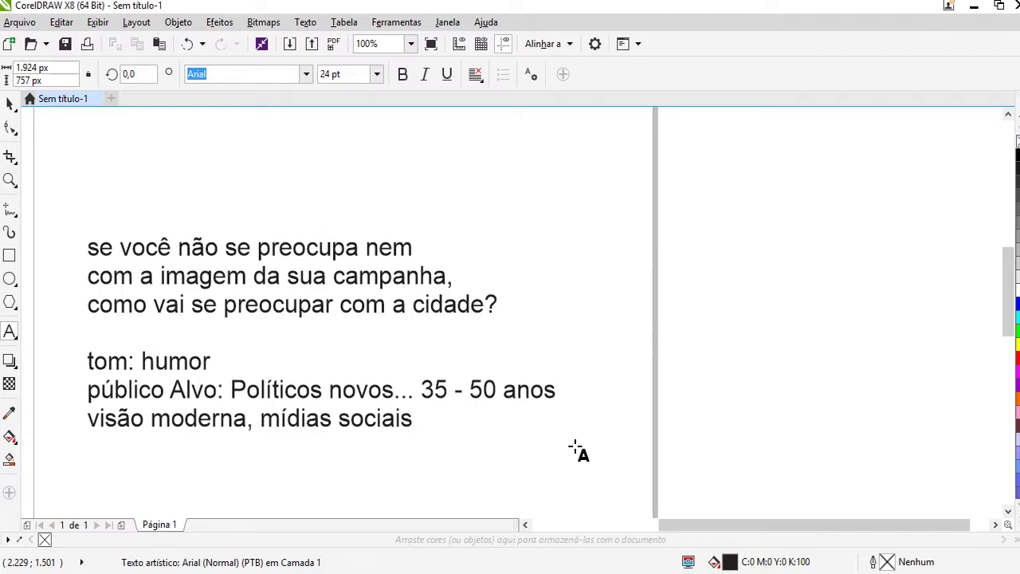
text(Homem)
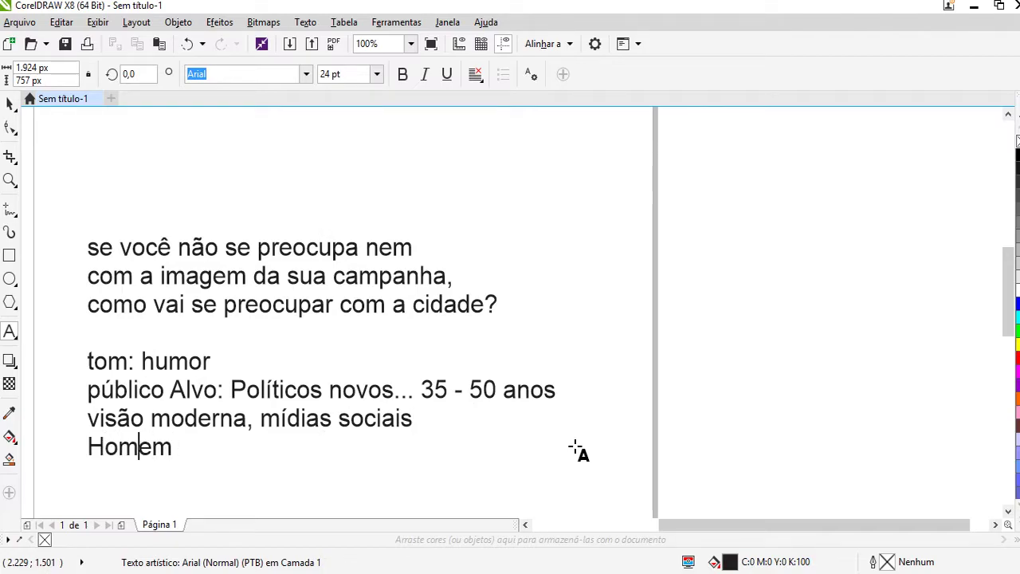
key(Home)
text(per)
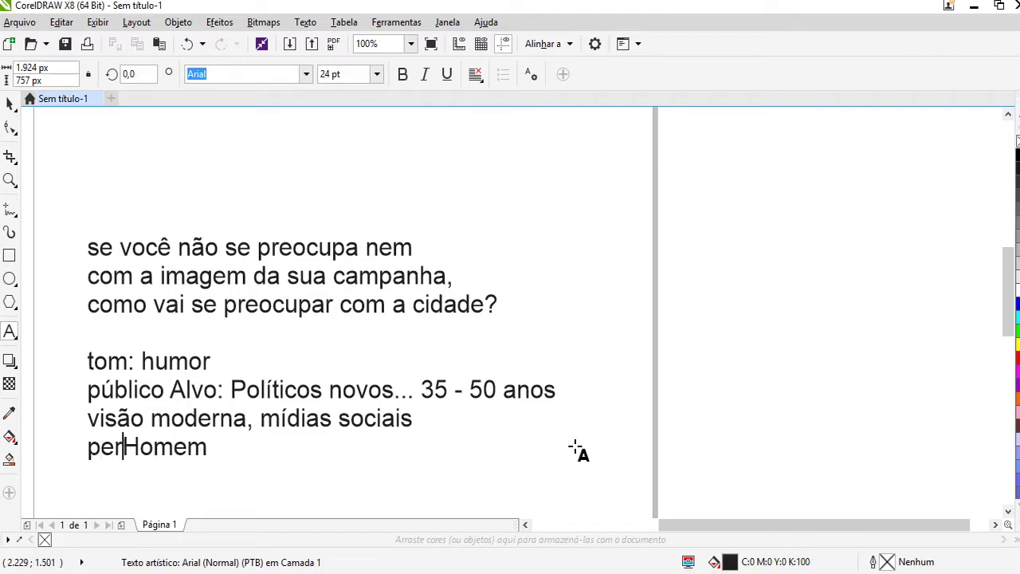
text(so)
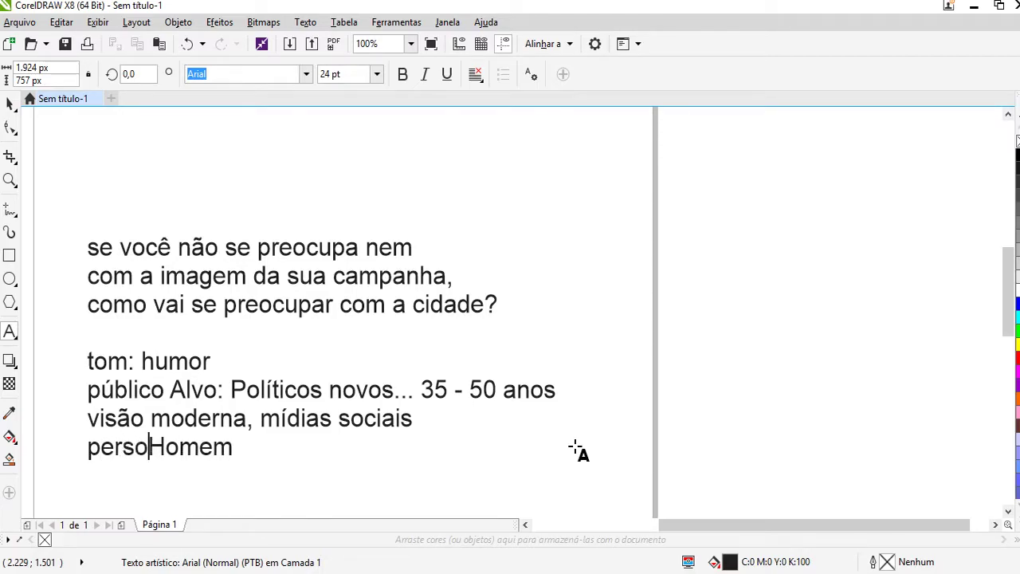
text(nagem: )
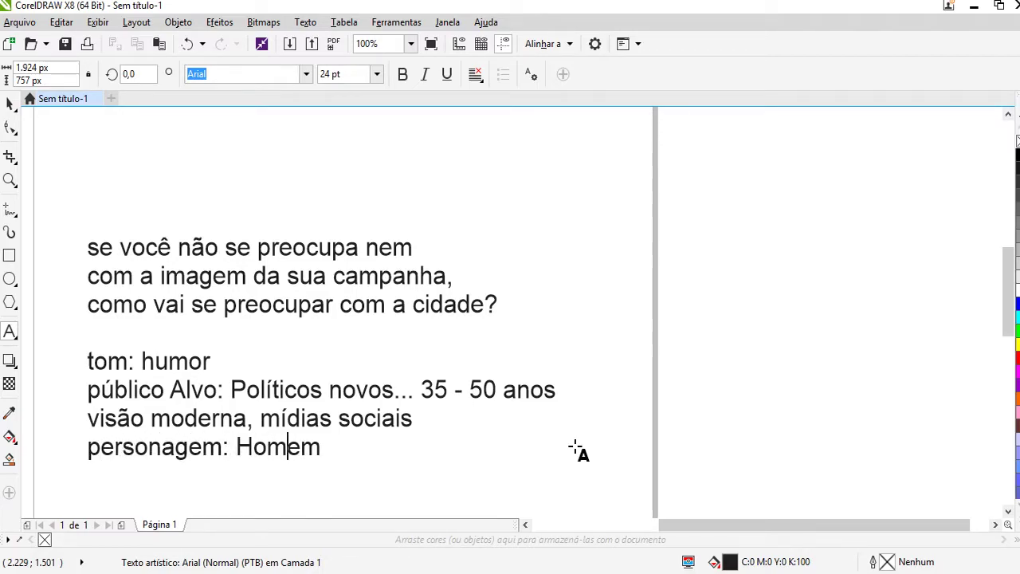
text(idad)
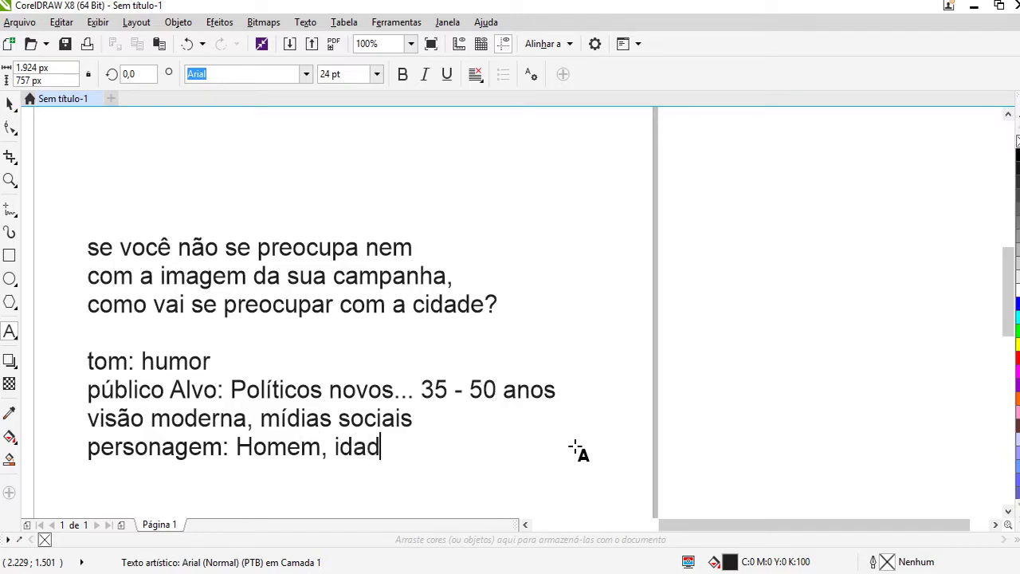
text(e ai)
text(ima,)
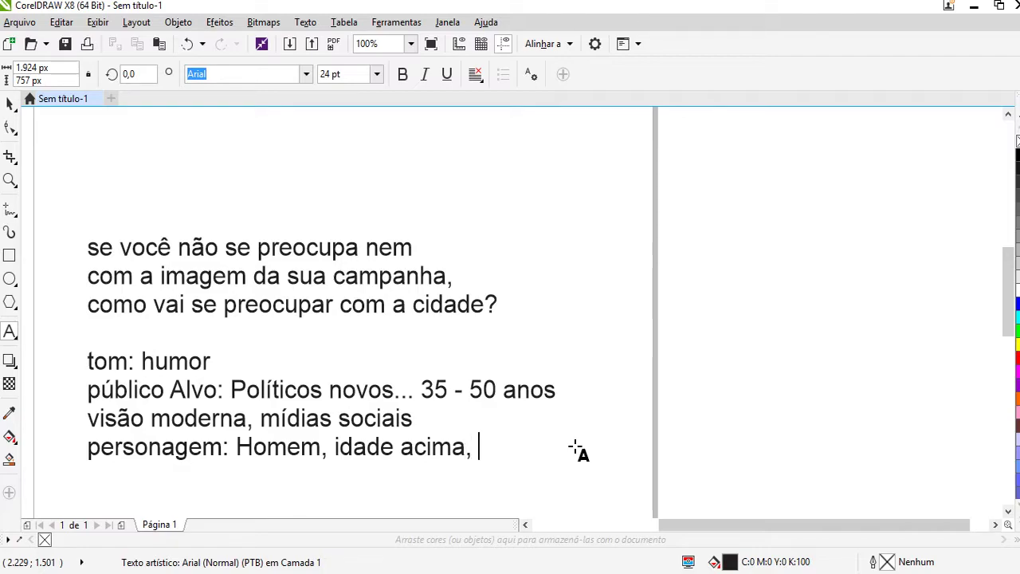
text( dú)
text(vida!)
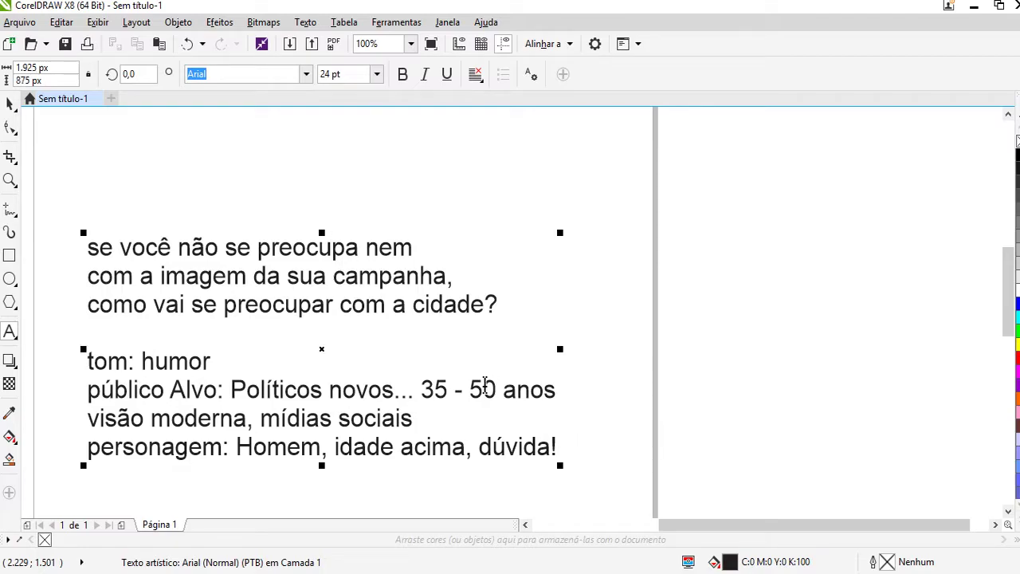
scroll(446, 384, down, 2)
- Move the notes text block higher, scale it to about 92%, and switch to Chrome
click(8, 102)
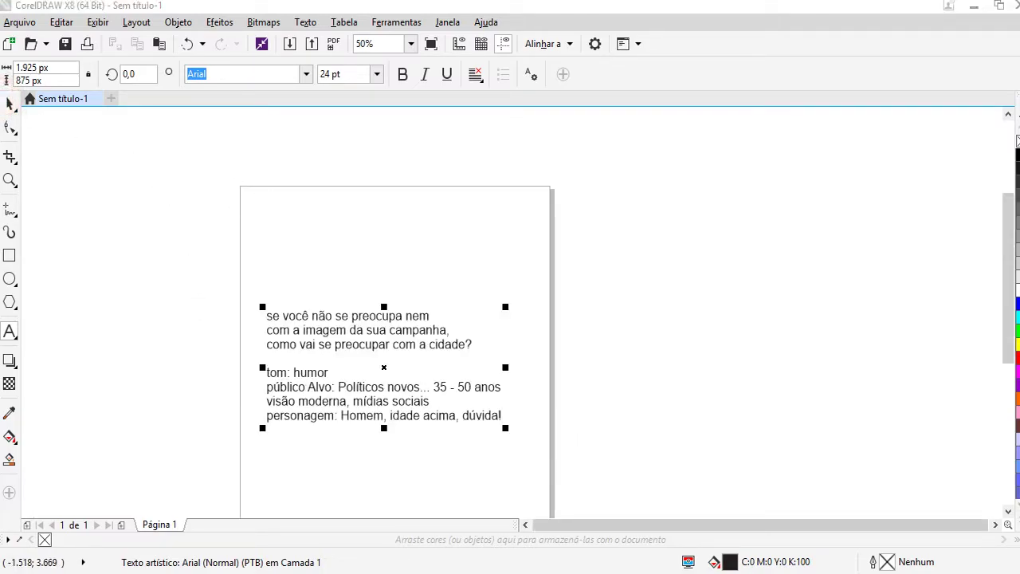
click(9, 103)
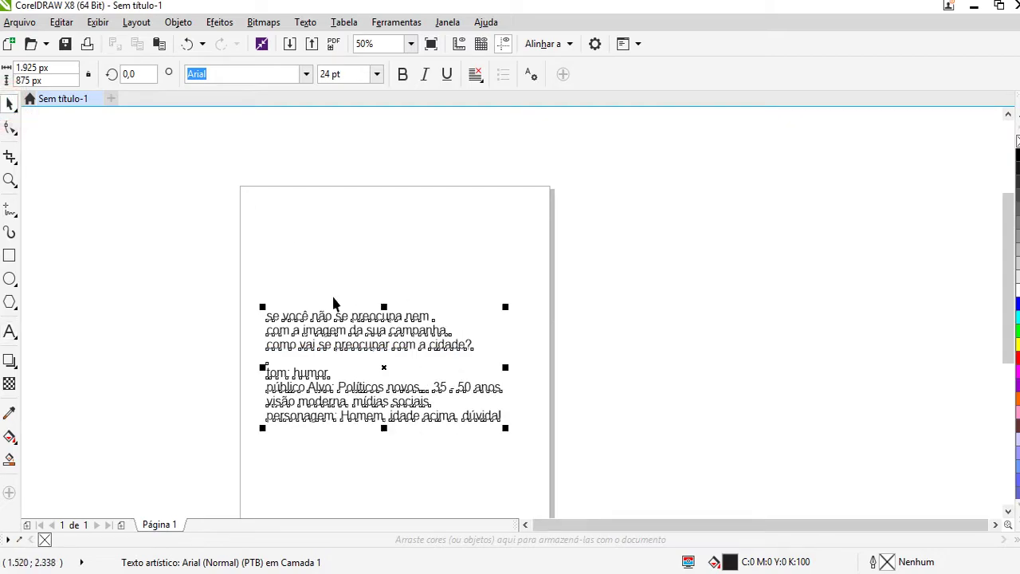
click(609, 383)
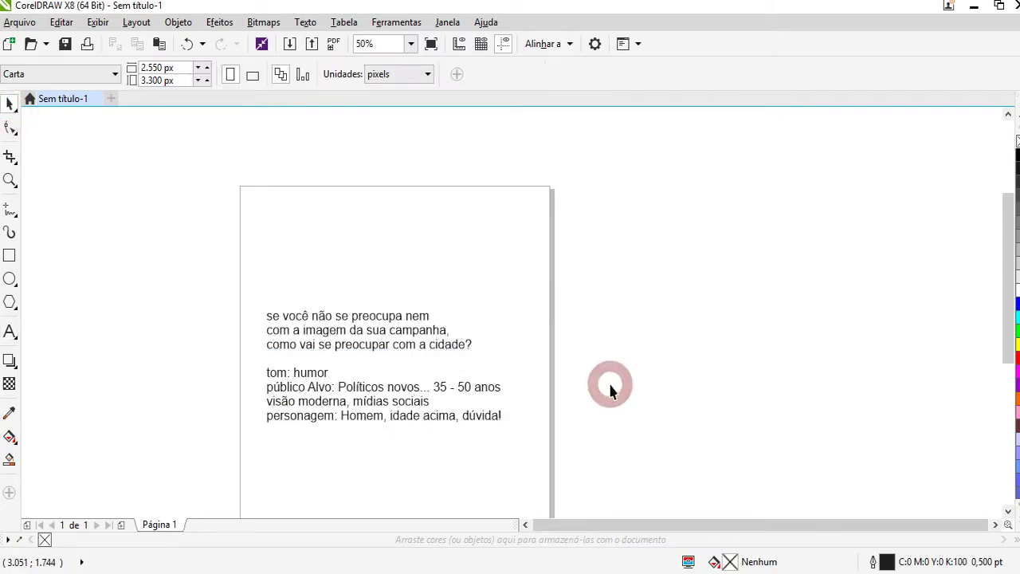
click(389, 326)
drag(391, 311, 400, 226)
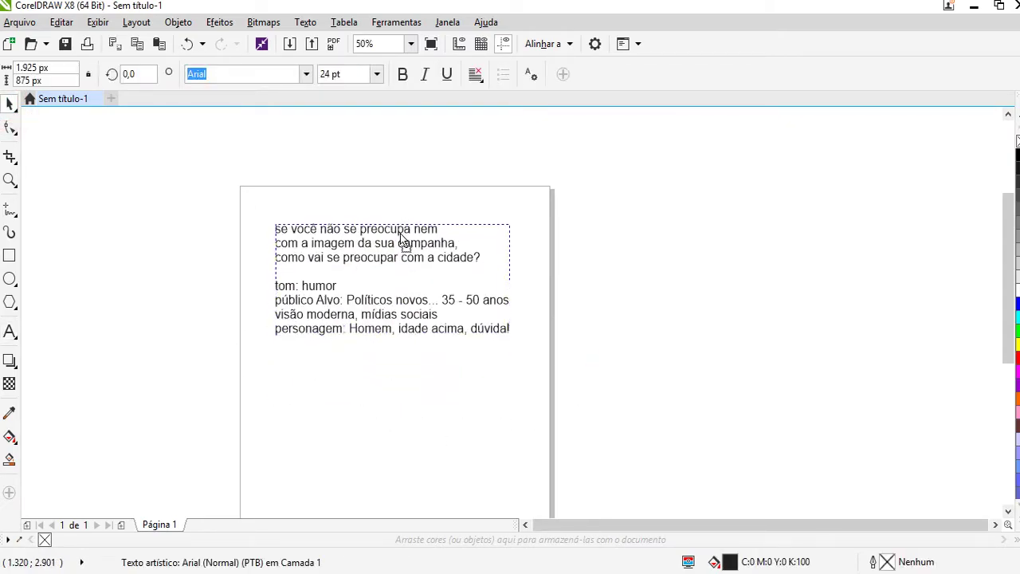
drag(514, 218, 677, 227)
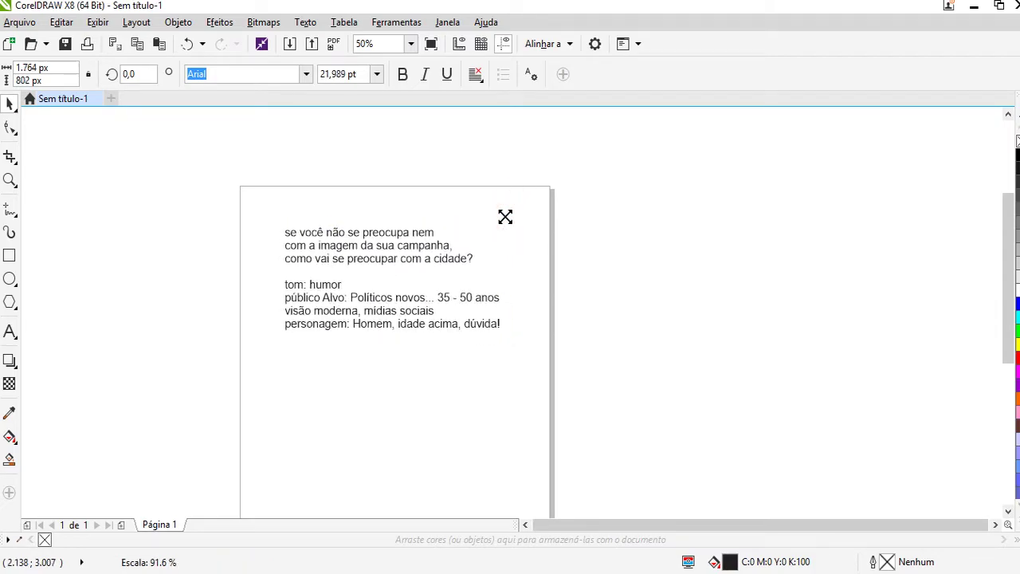
click(673, 227)
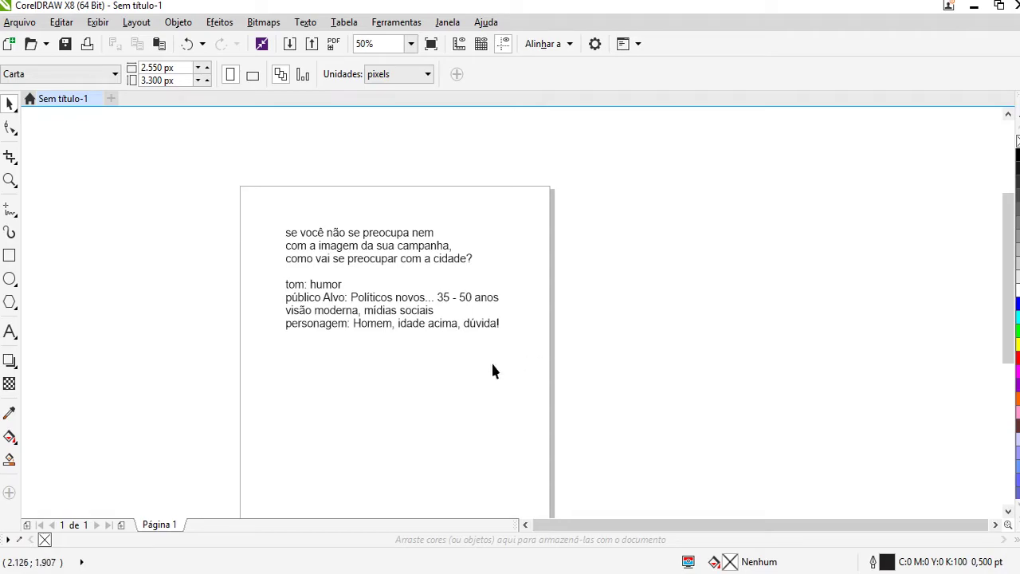
key(alt+Tab)
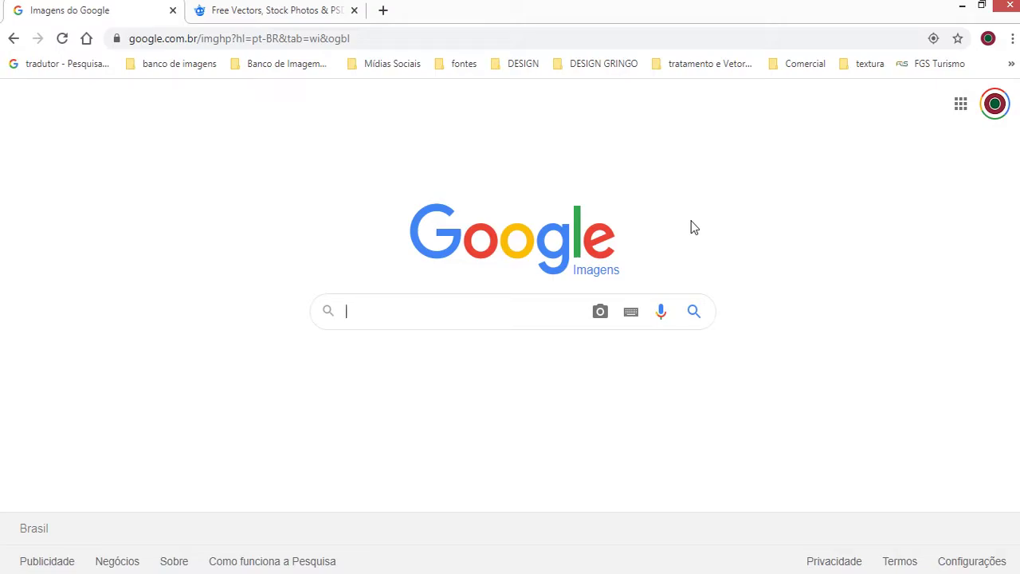
- Open the Pixabay and Pexels bookmarks from the image bank folder in new tabs
click(383, 11)
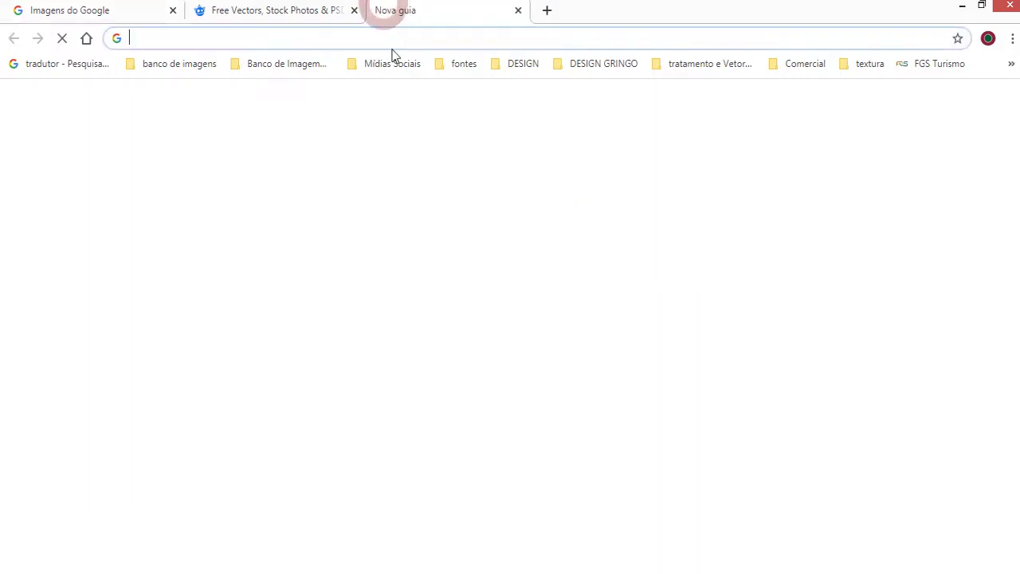
click(291, 66)
right_click(290, 93)
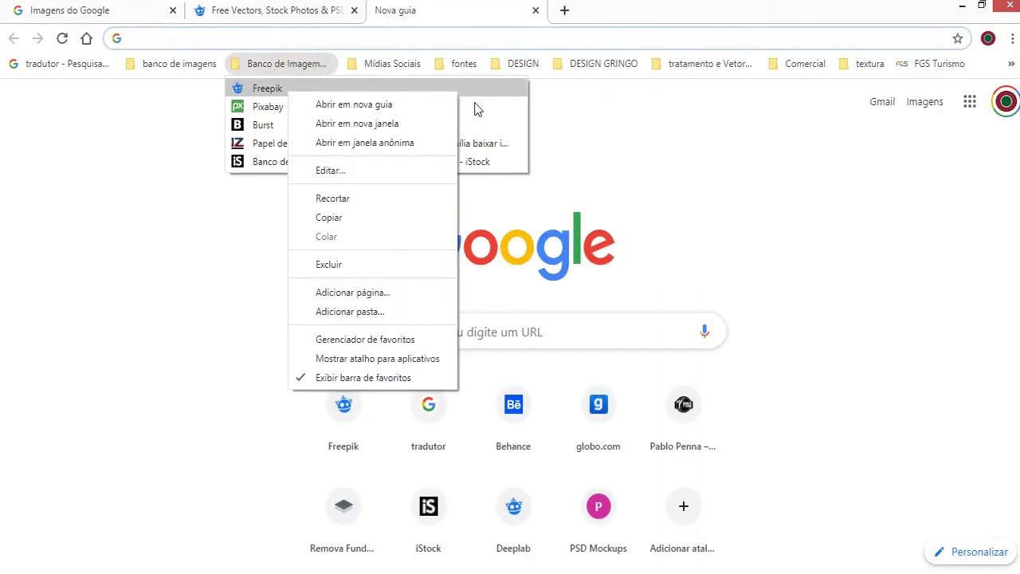
click(666, 126)
click(284, 64)
right_click(298, 106)
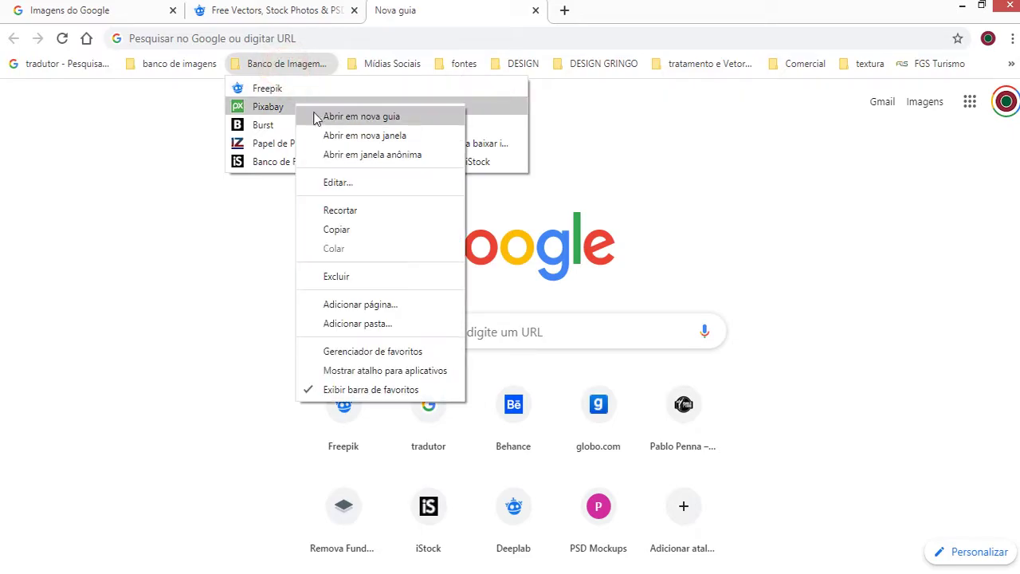
click(325, 116)
click(288, 65)
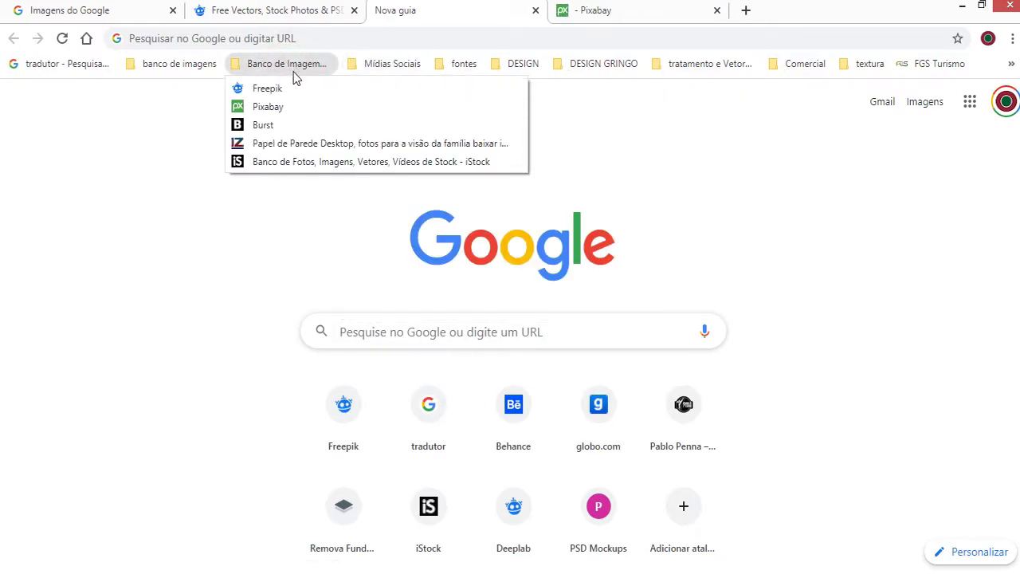
click(185, 66)
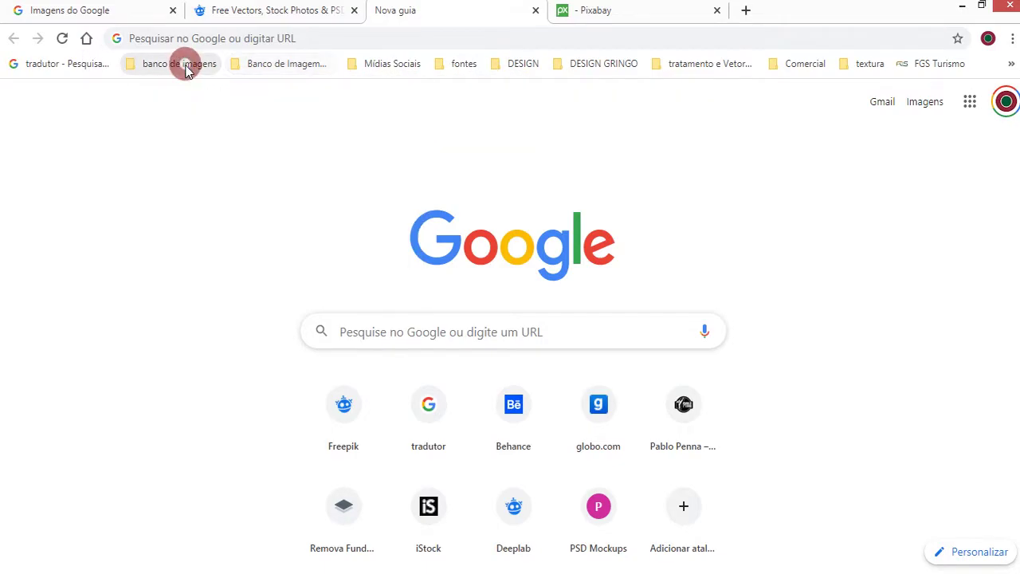
click(185, 67)
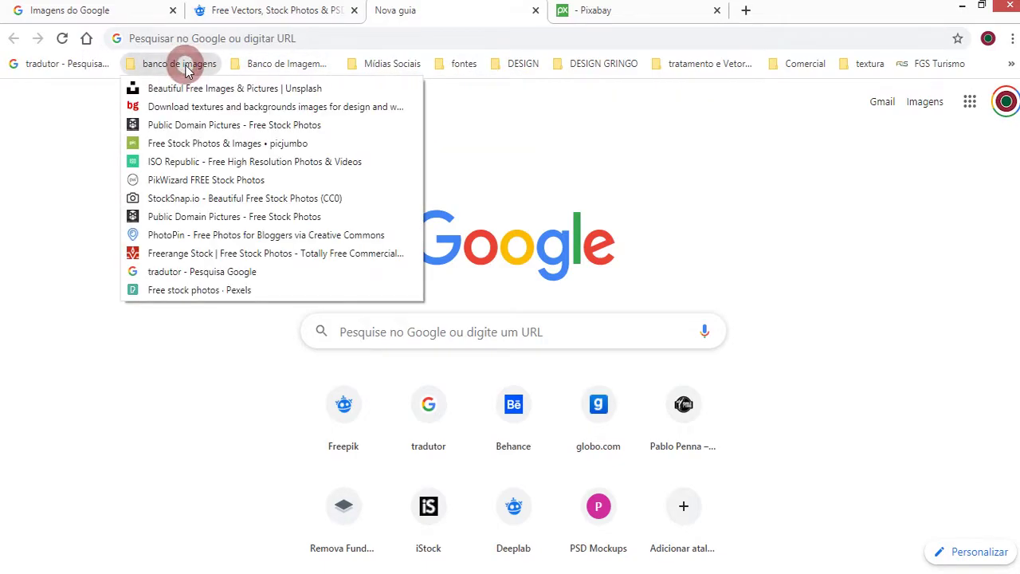
right_click(214, 292)
click(247, 293)
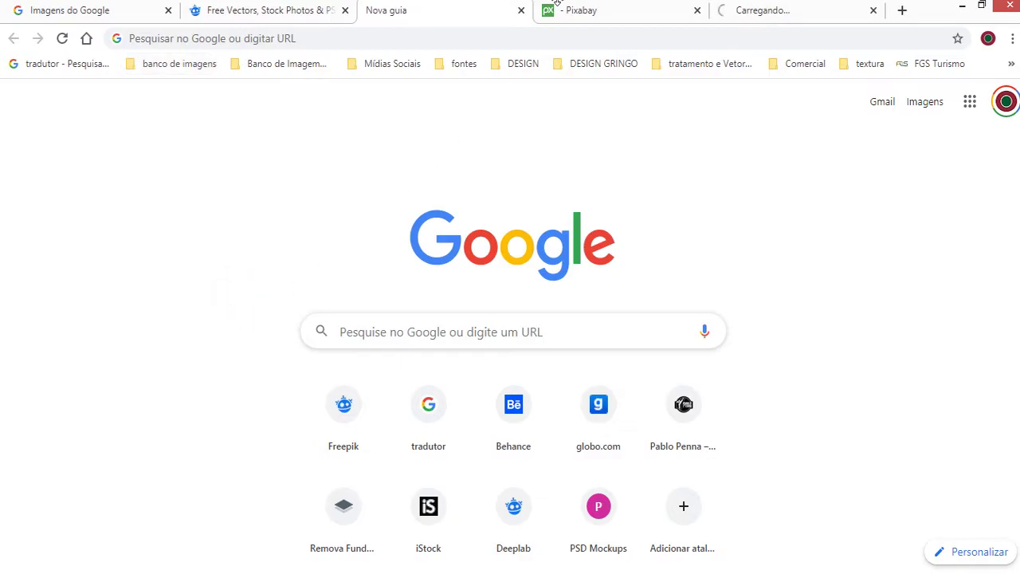
click(655, 14)
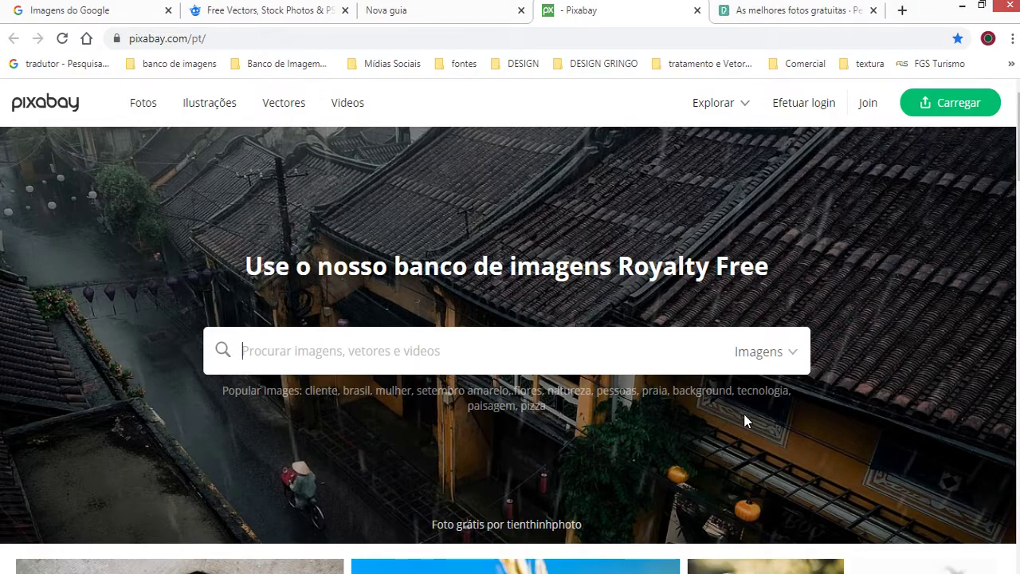
- Load Google's translator in a new tab, set to Português into Inglês
click(902, 10)
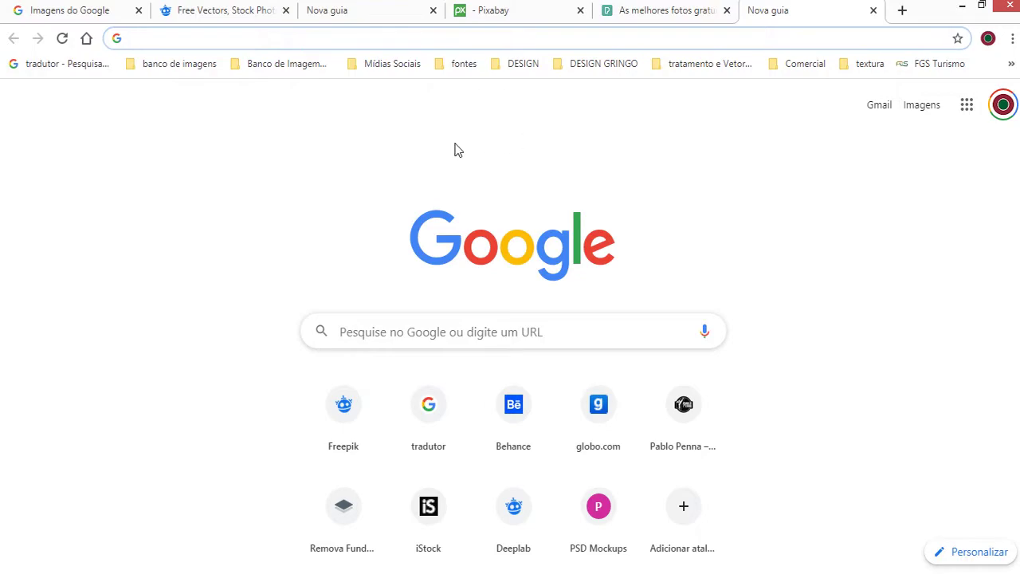
click(69, 64)
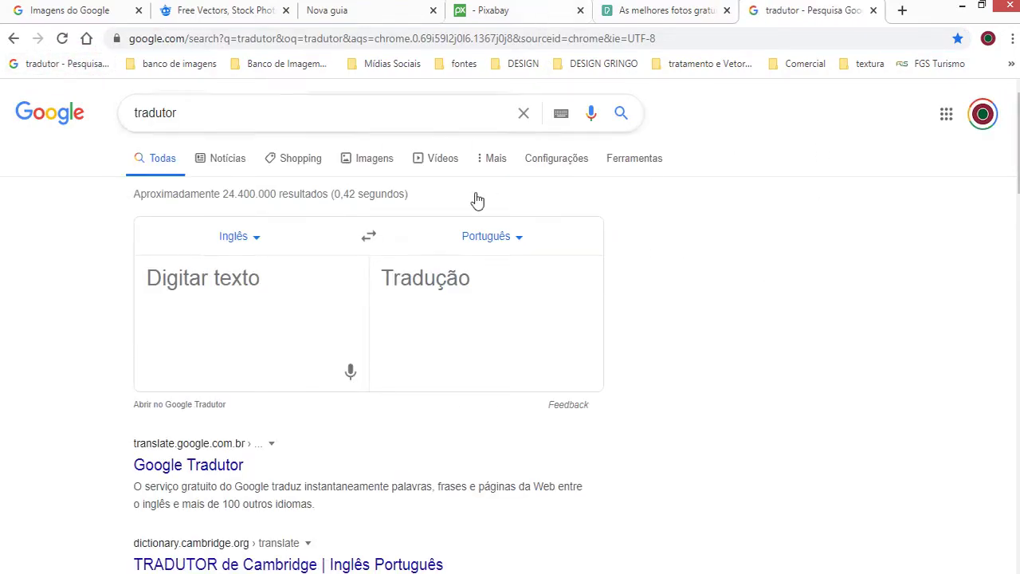
click(259, 268)
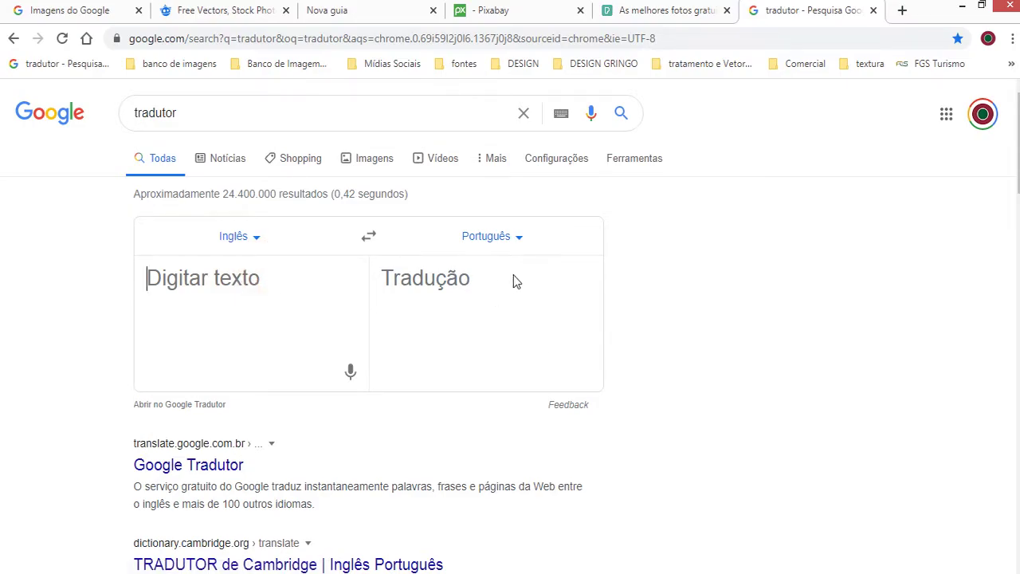
click(368, 236)
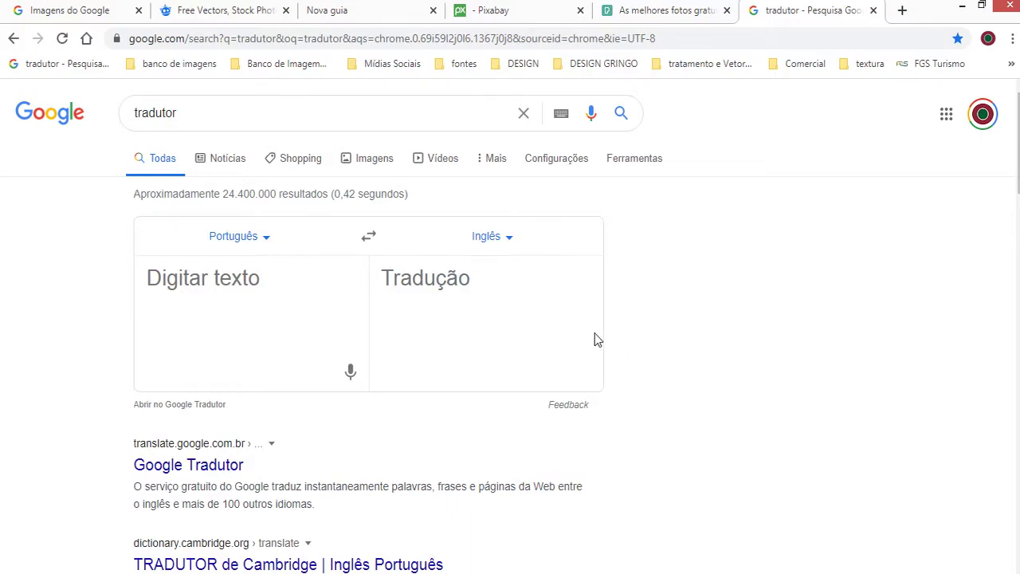
- Enter 'dúvida' as the Portuguese text to translate
click(266, 286)
text(dú)
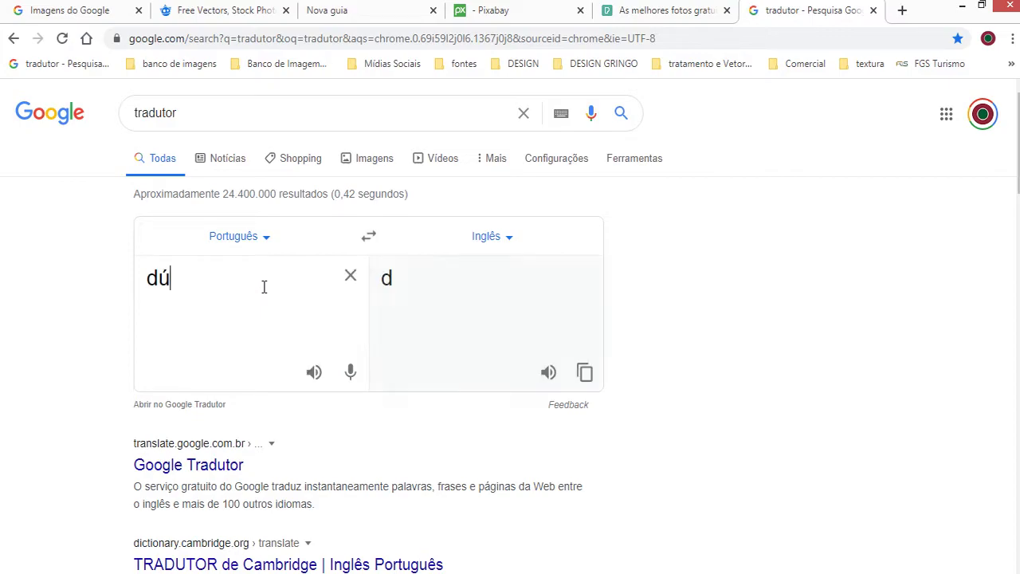
text(vida)
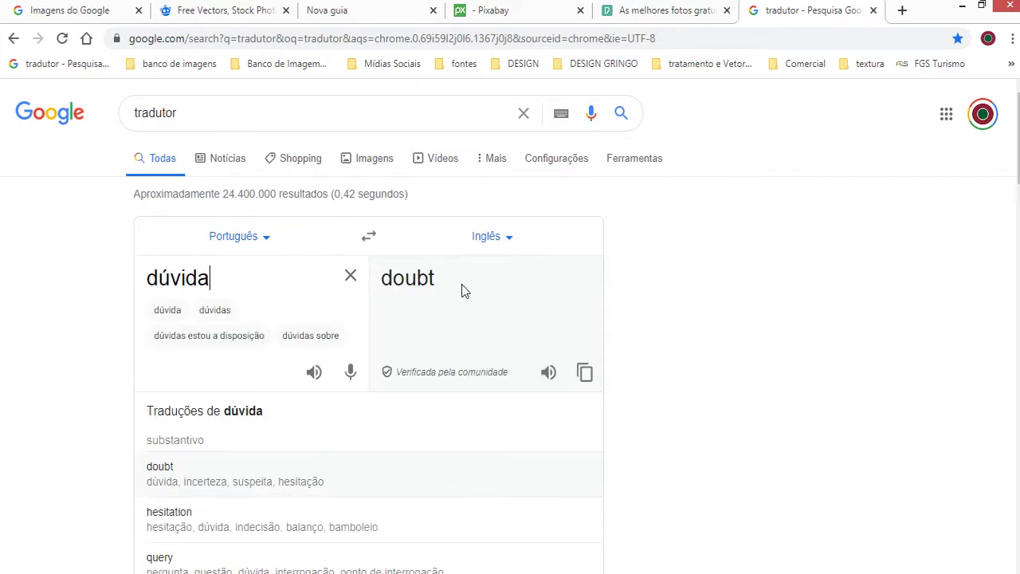
click(294, 279)
double_click(294, 279)
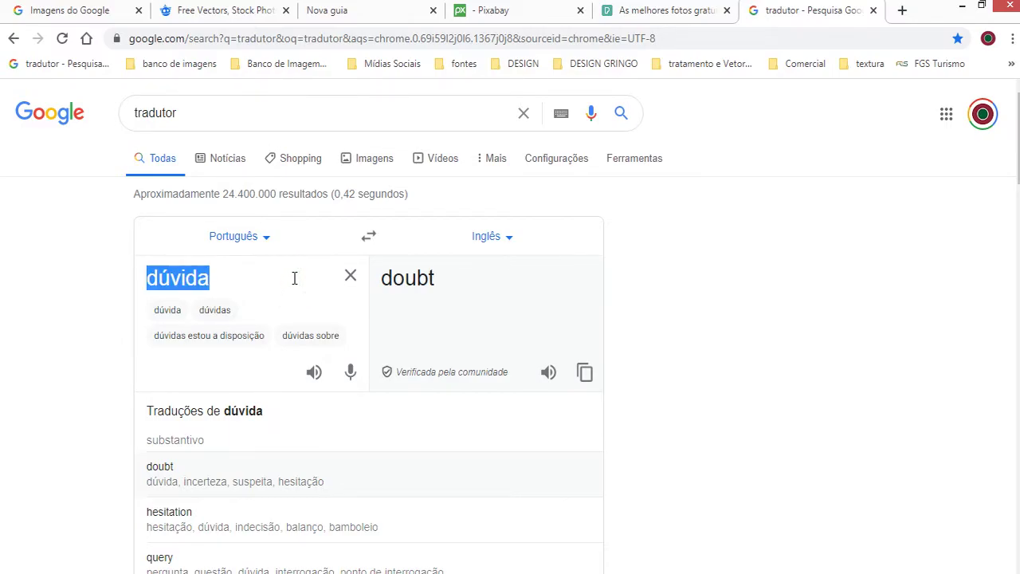
text(vergonha)
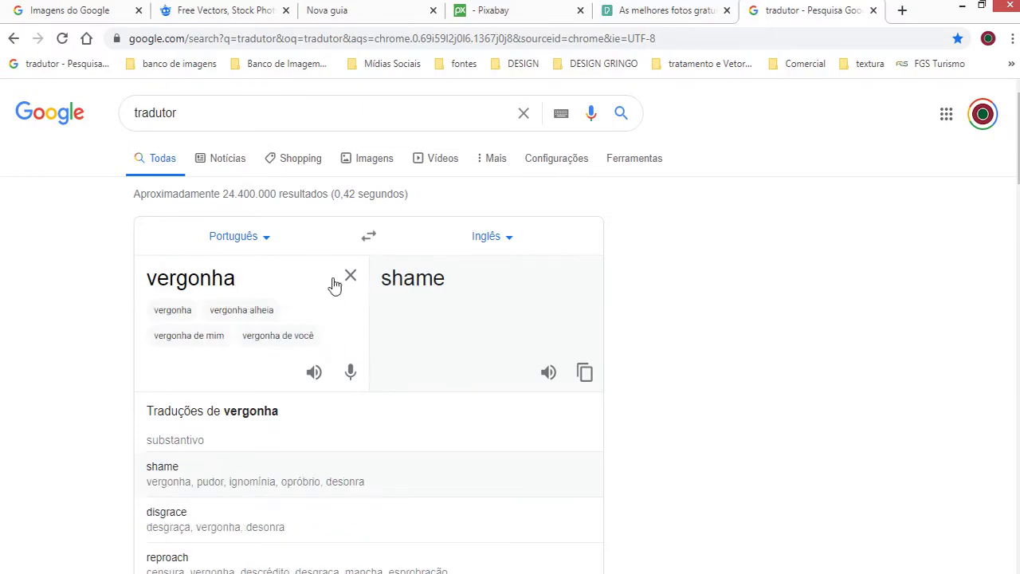
click(468, 292)
double_click(269, 279)
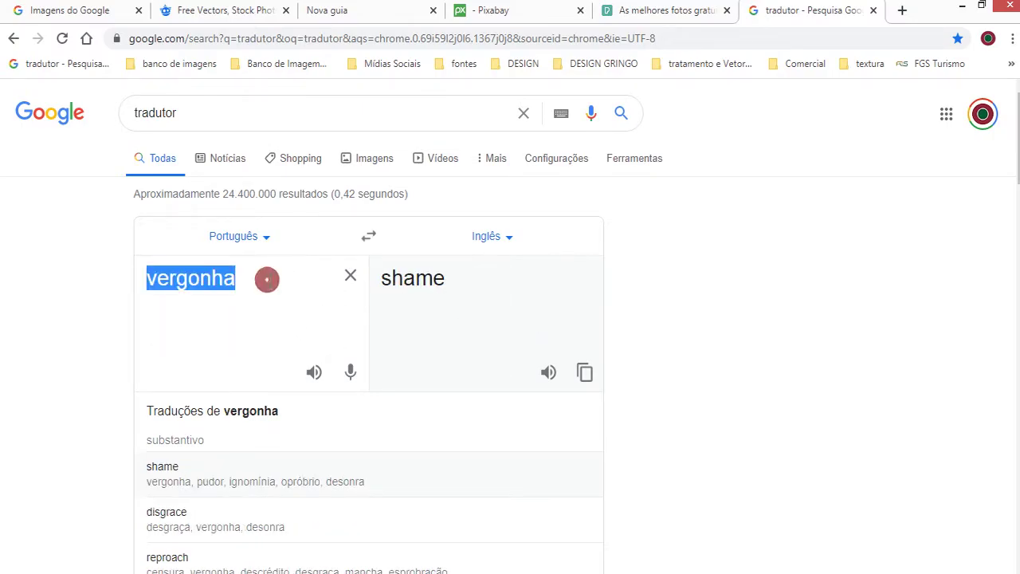
text(d)
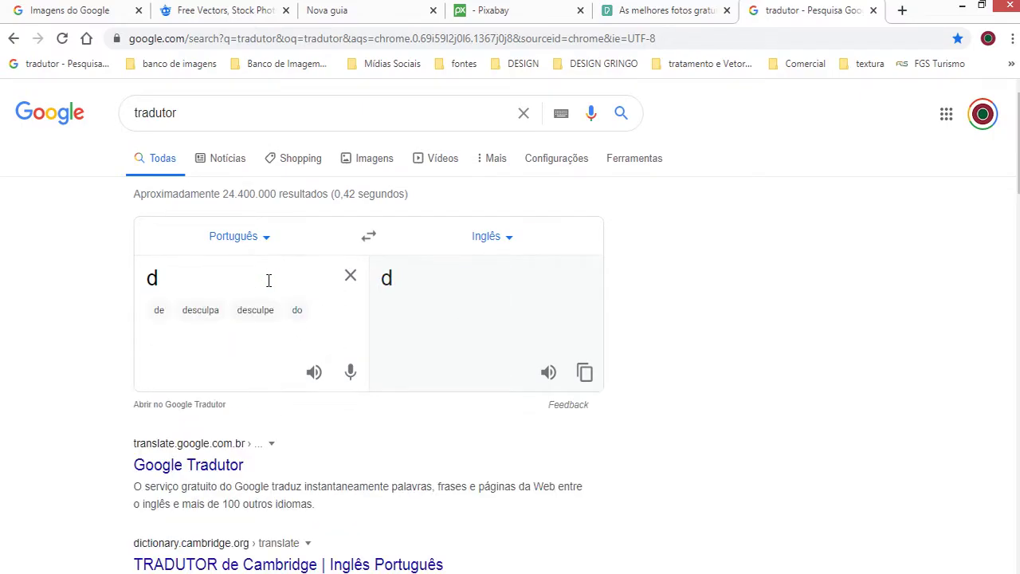
text(úvida)
- Copy the translation 'doubt' and go to Pixabay's search box
drag(479, 274, 369, 285)
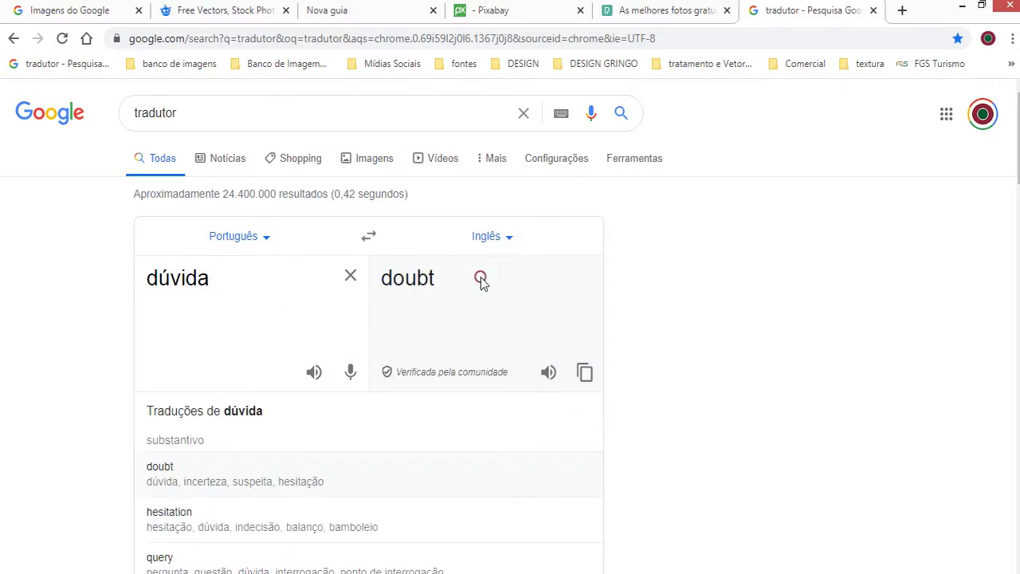
right_click(403, 273)
click(422, 283)
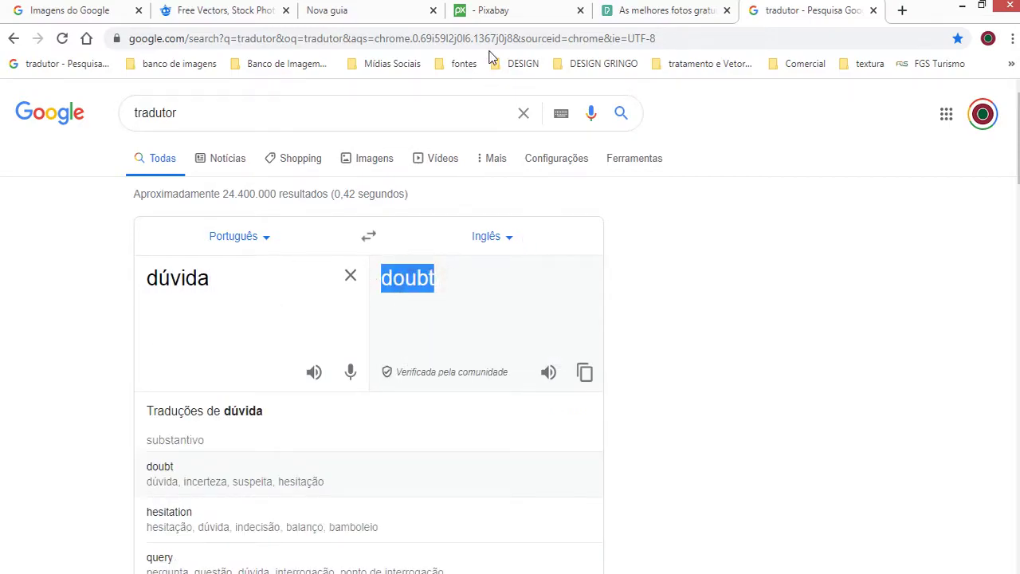
click(496, 12)
click(432, 349)
- Paste 'doubt' into Pixabay, search, and scroll through the 268 image results
key(ctrl+v)
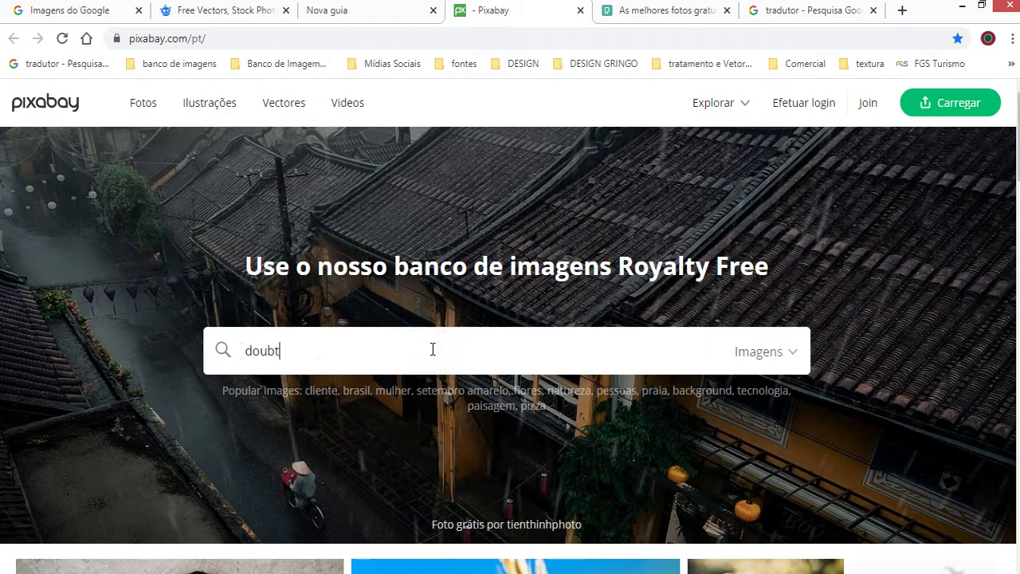
key(Return)
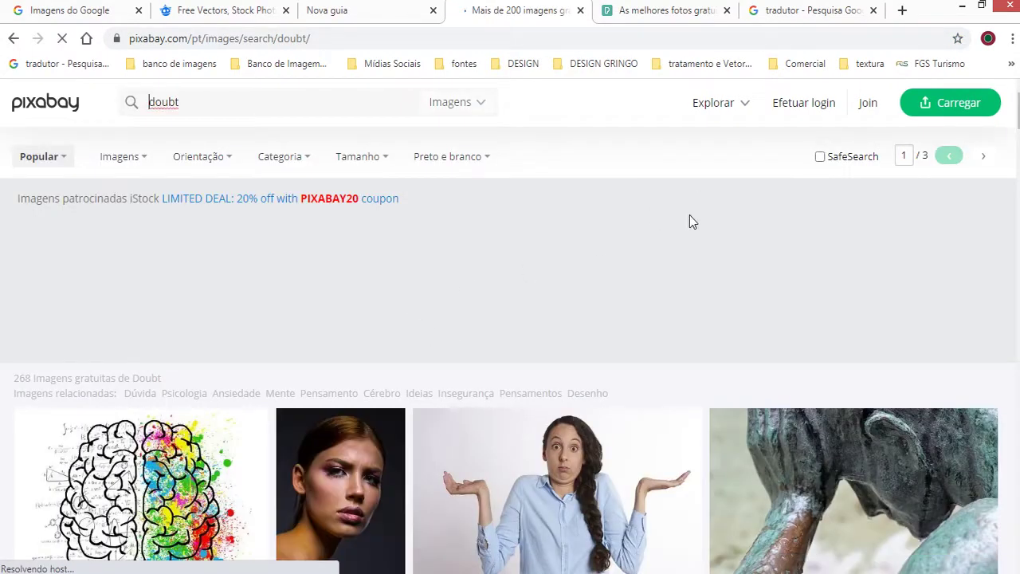
scroll(809, 365, down, 3)
scroll(496, 320, down, 4)
scroll(657, 323, down, 2)
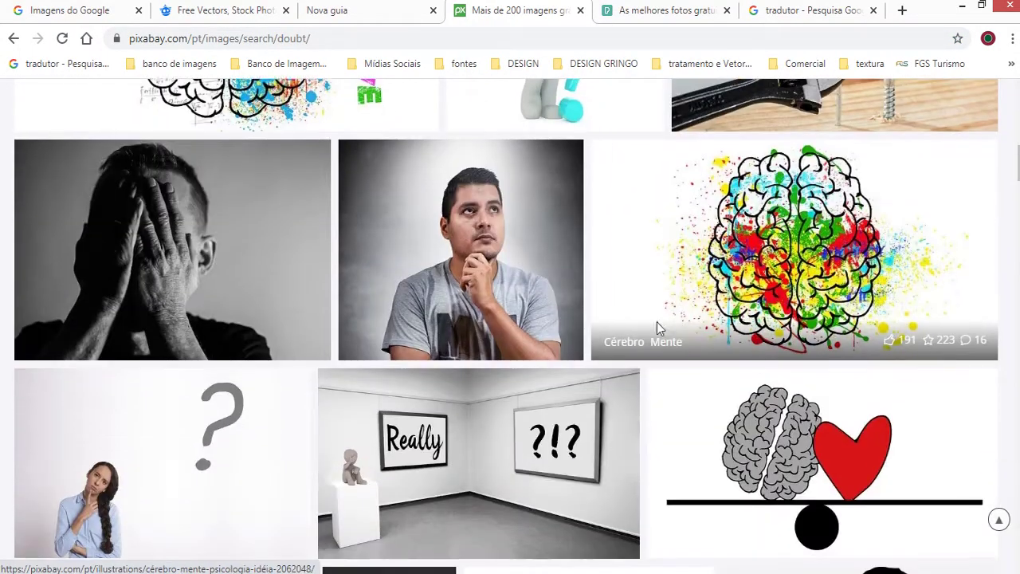
scroll(631, 348, up, 6)
scroll(593, 406, up, 3)
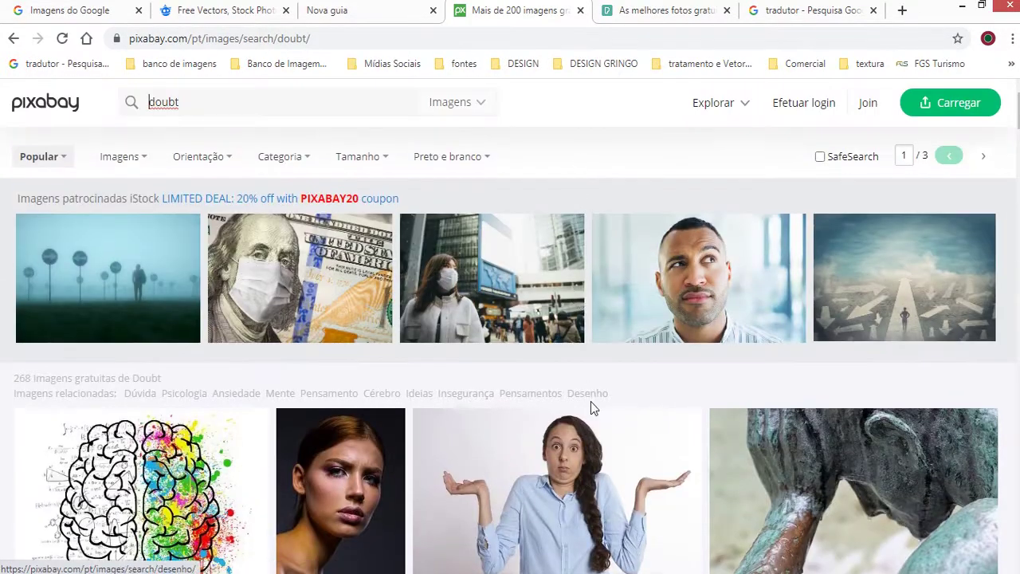
scroll(635, 291, down, 2)
scroll(710, 406, down, 3)
scroll(711, 398, down, 5)
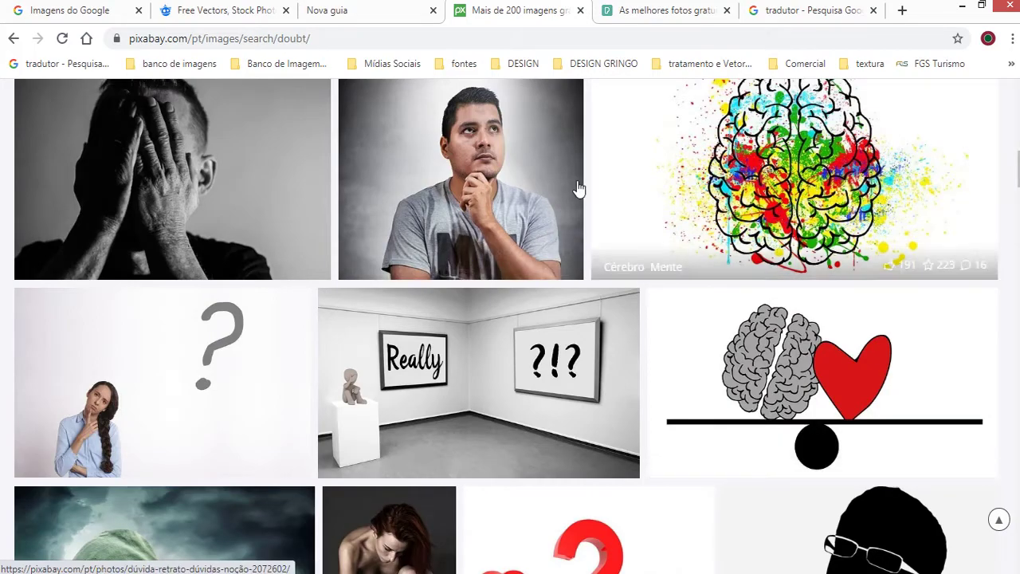
scroll(563, 239, down, 2)
scroll(562, 243, down, 3)
scroll(560, 248, down, 2)
scroll(574, 287, down, 5)
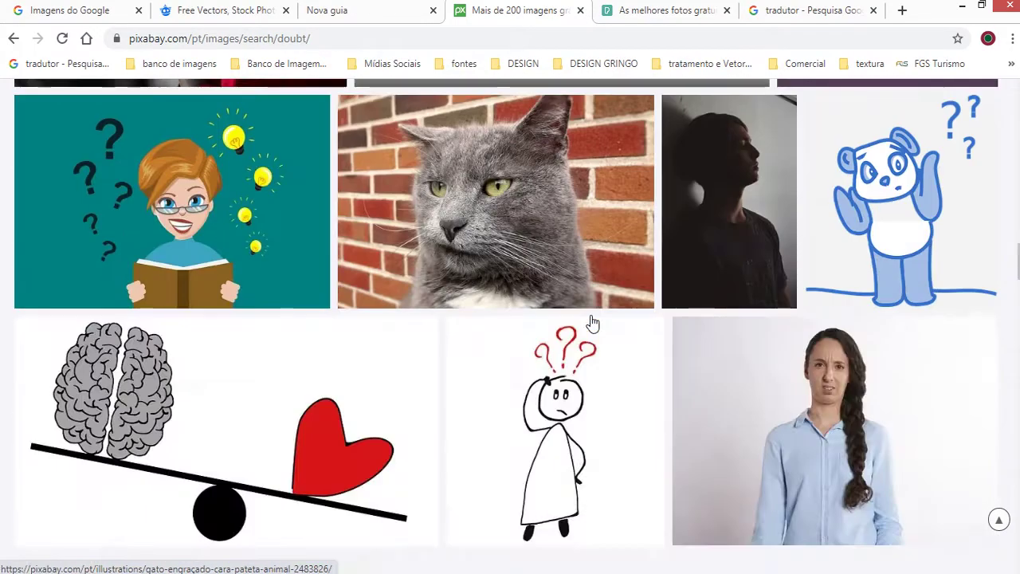
scroll(638, 303, down, 2)
scroll(707, 351, up, 1)
scroll(707, 351, down, 5)
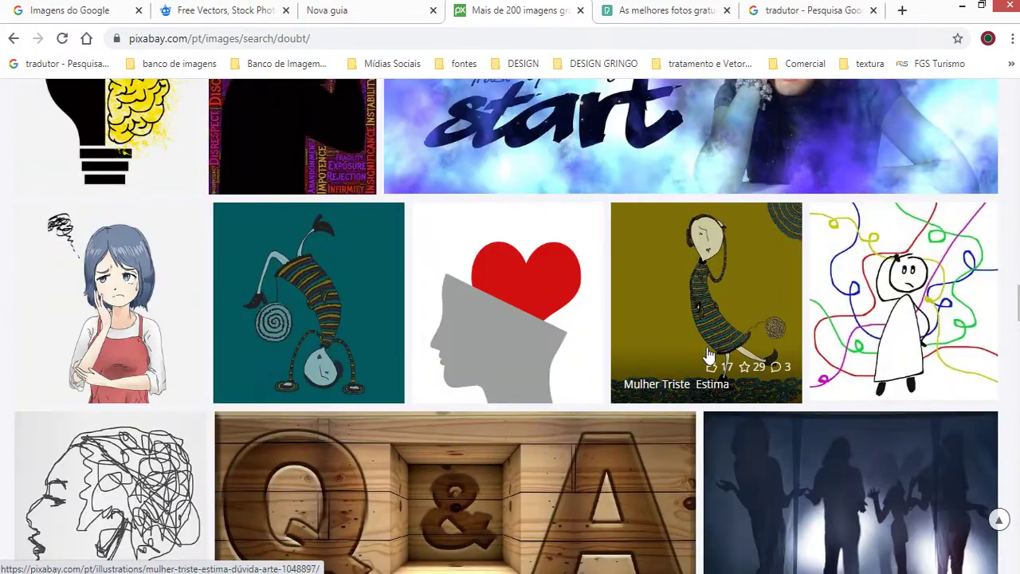
scroll(702, 359, down, 3)
scroll(696, 371, down, 5)
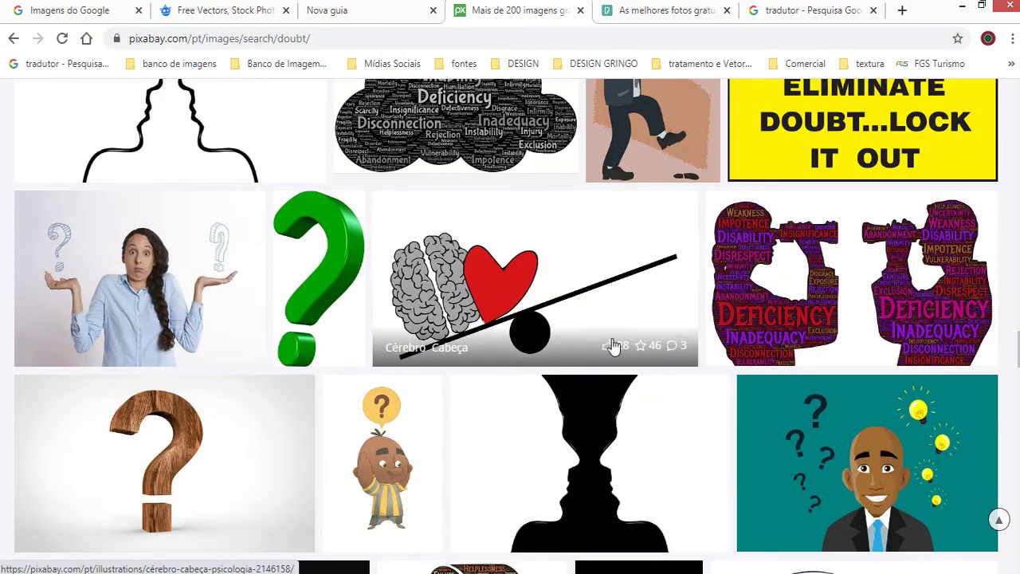
- Search Pexels for 'doubt' photos
click(677, 11)
click(490, 328)
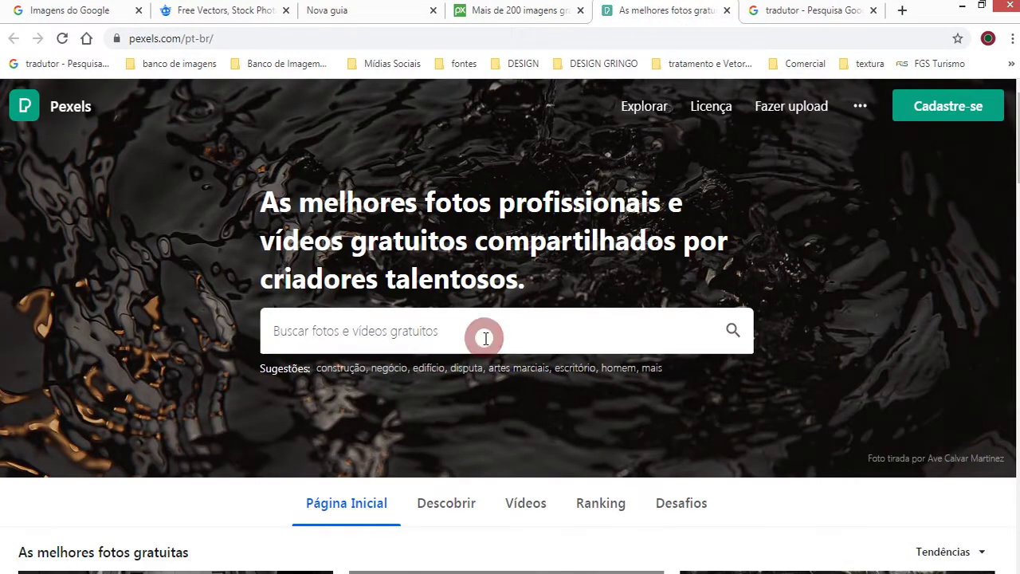
text(doubt)
key(Return)
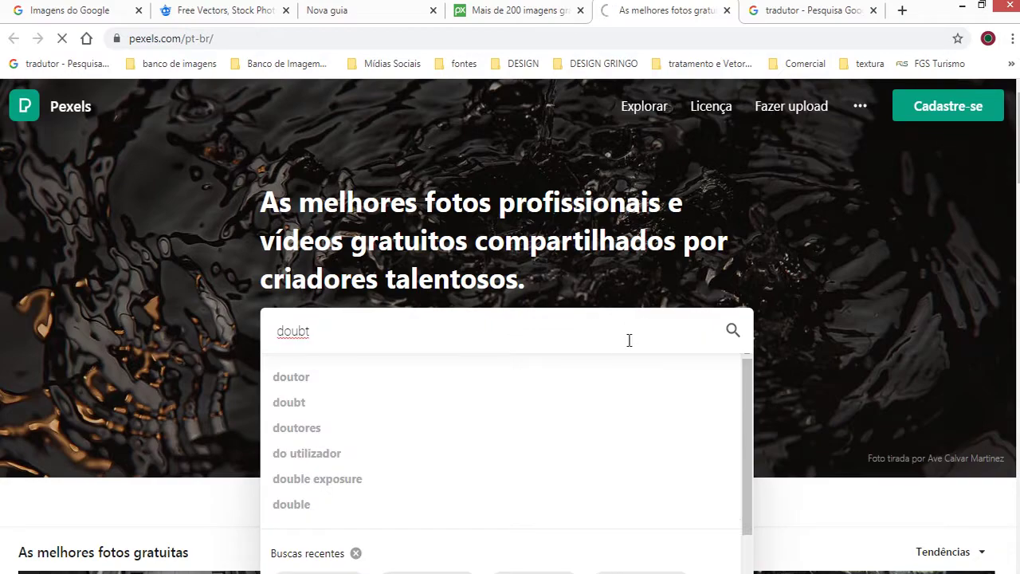
click(733, 330)
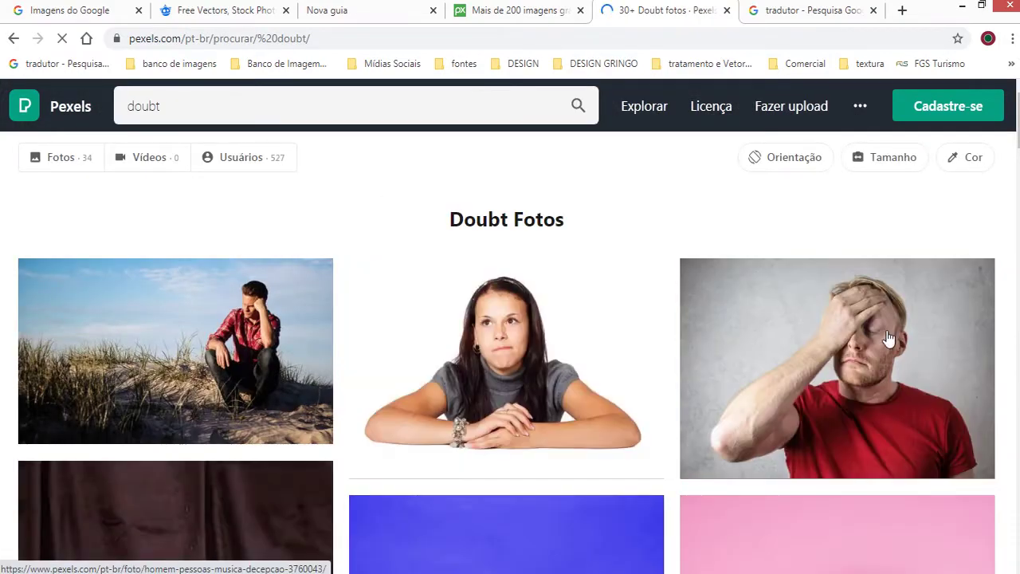
- Scroll through the 34 Doubt photos looking for a character image
scroll(877, 351, down, 2)
scroll(741, 407, down, 2)
scroll(726, 415, up, 3)
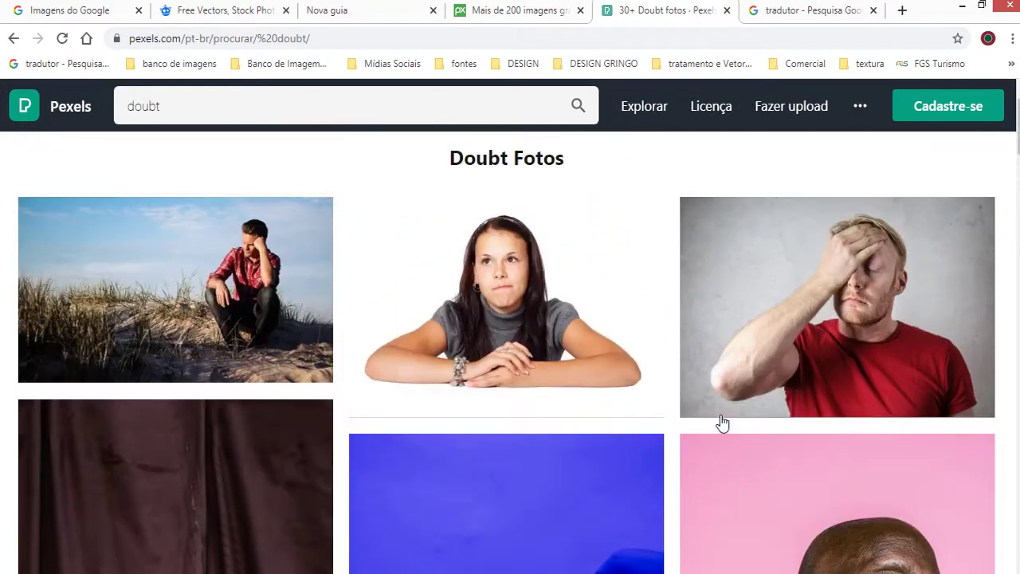
scroll(722, 424, down, 6)
scroll(500, 424, down, 3)
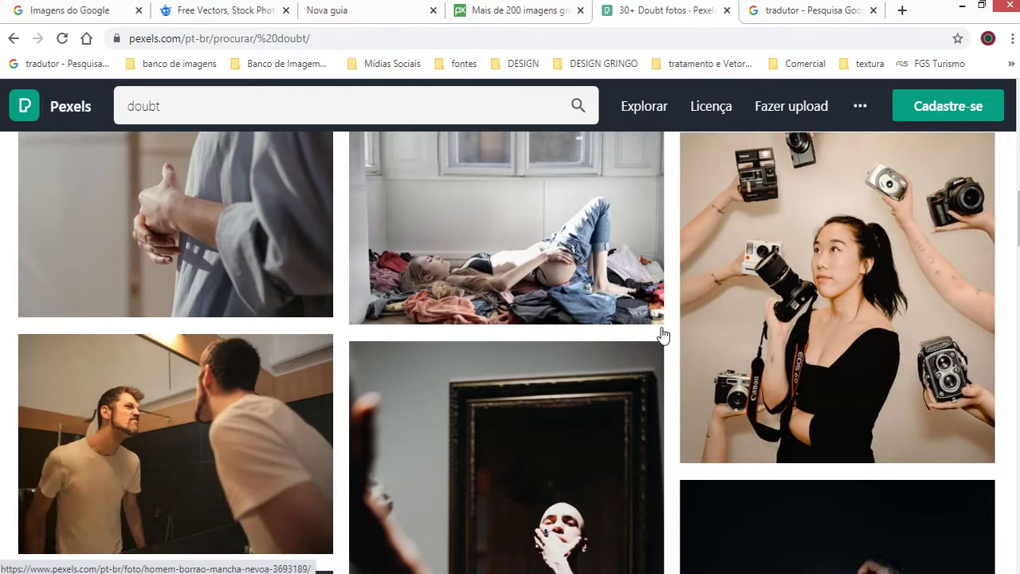
scroll(569, 342, down, 8)
scroll(654, 280, up, 2)
scroll(979, 316, down, 2)
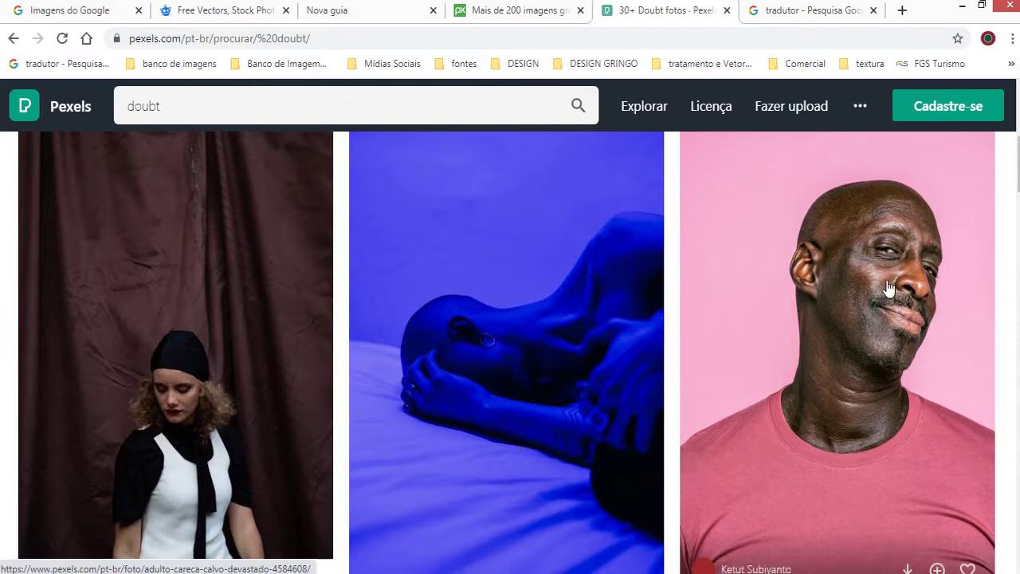
scroll(730, 351, down, 1)
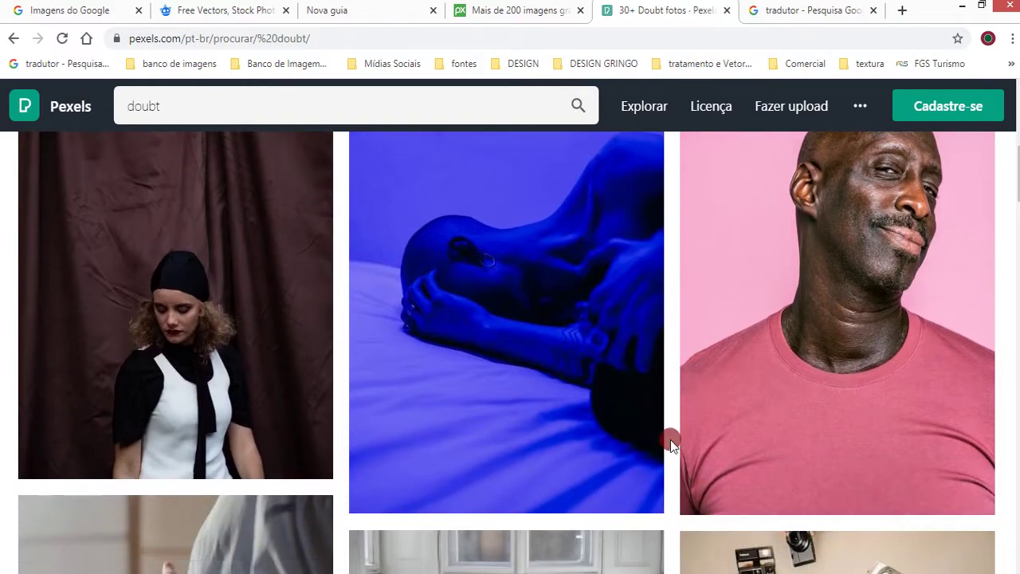
scroll(431, 368, up, 5)
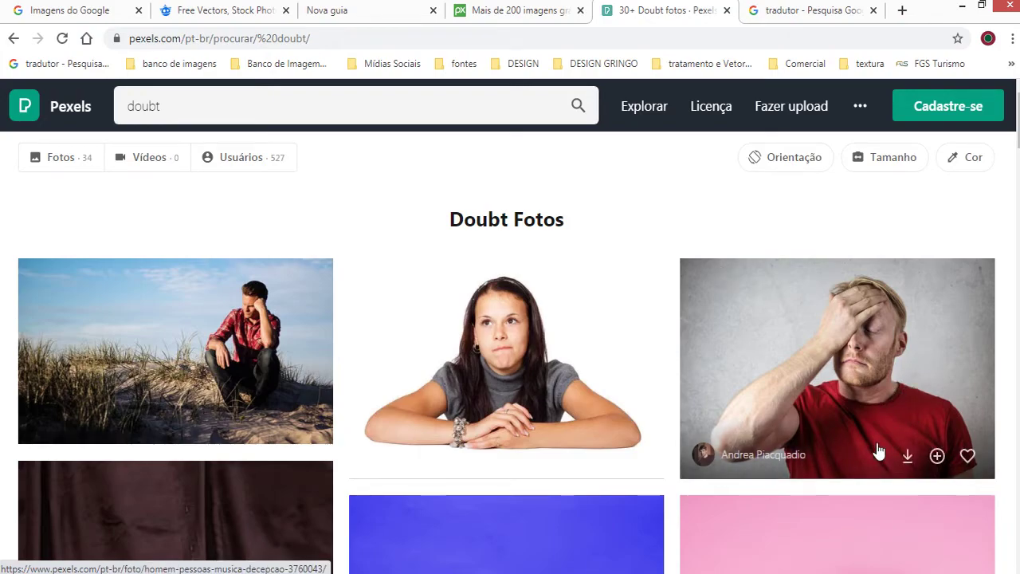
scroll(752, 431, down, 2)
scroll(726, 417, down, 4)
scroll(724, 415, down, 5)
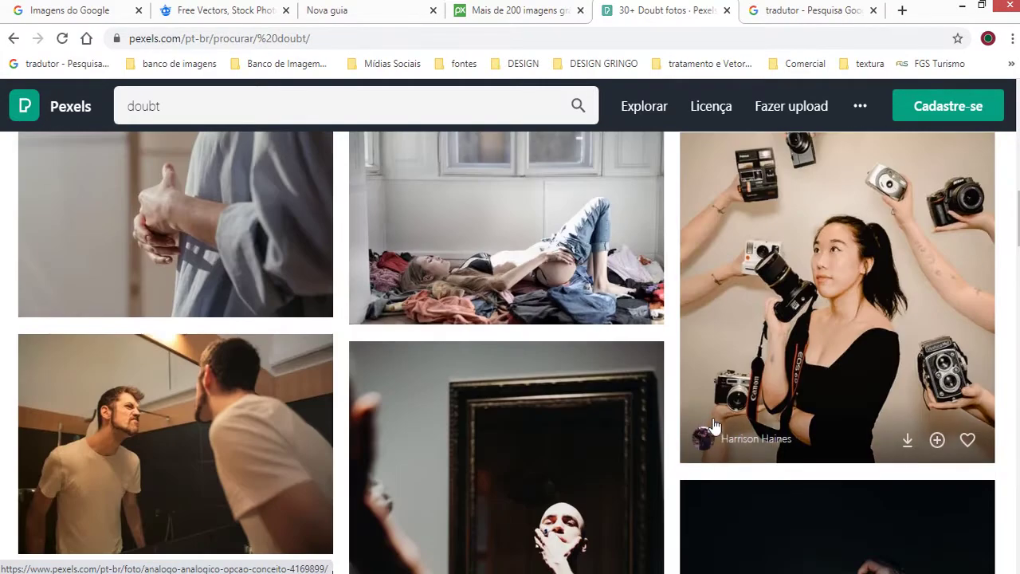
scroll(645, 503, down, 4)
scroll(557, 465, down, 5)
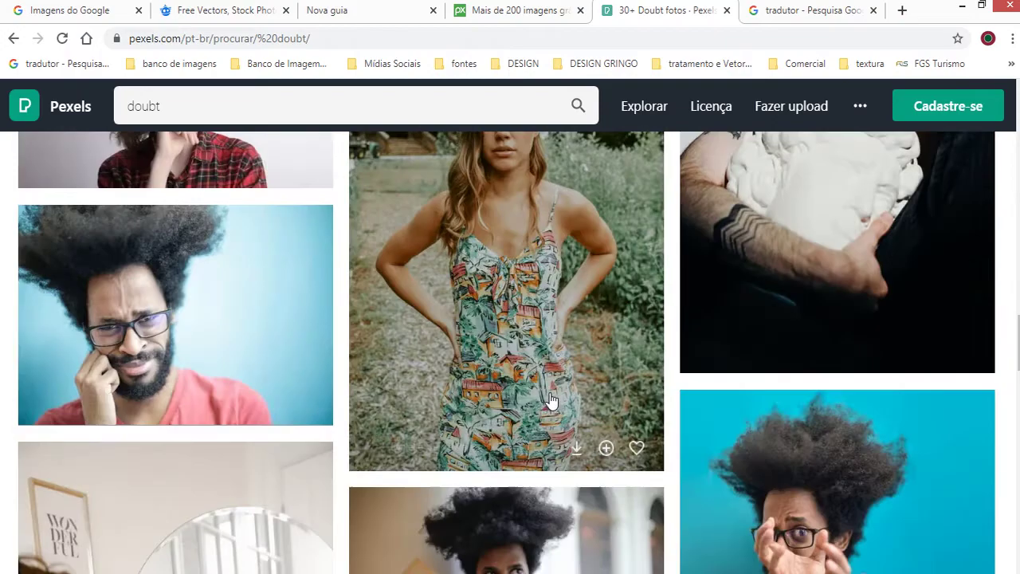
scroll(557, 408, down, 3)
scroll(558, 426, up, 1)
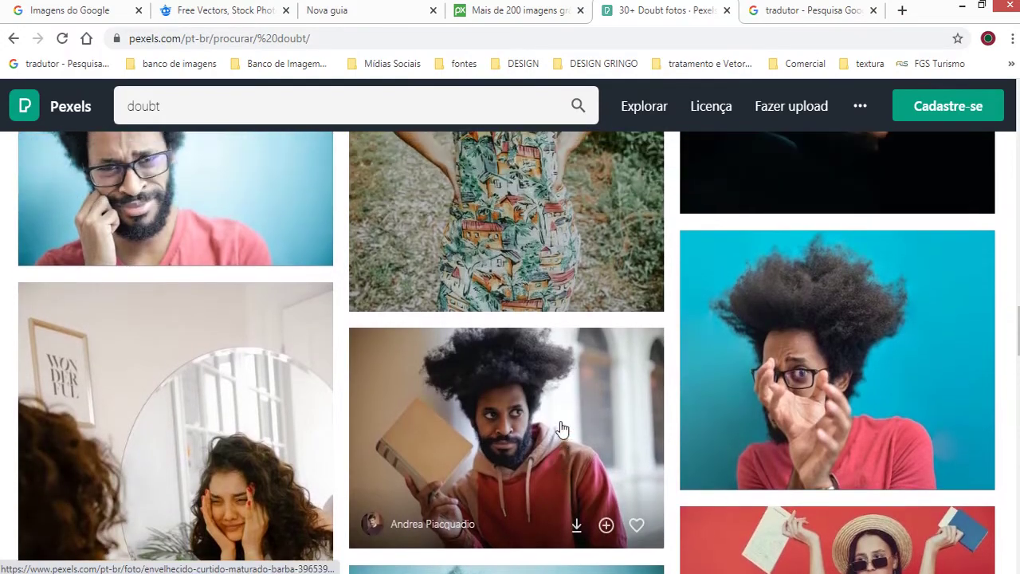
- Open the startled afro-haired man photo, zoom in to inspect it, then close it
scroll(898, 337, down, 1)
click(897, 315)
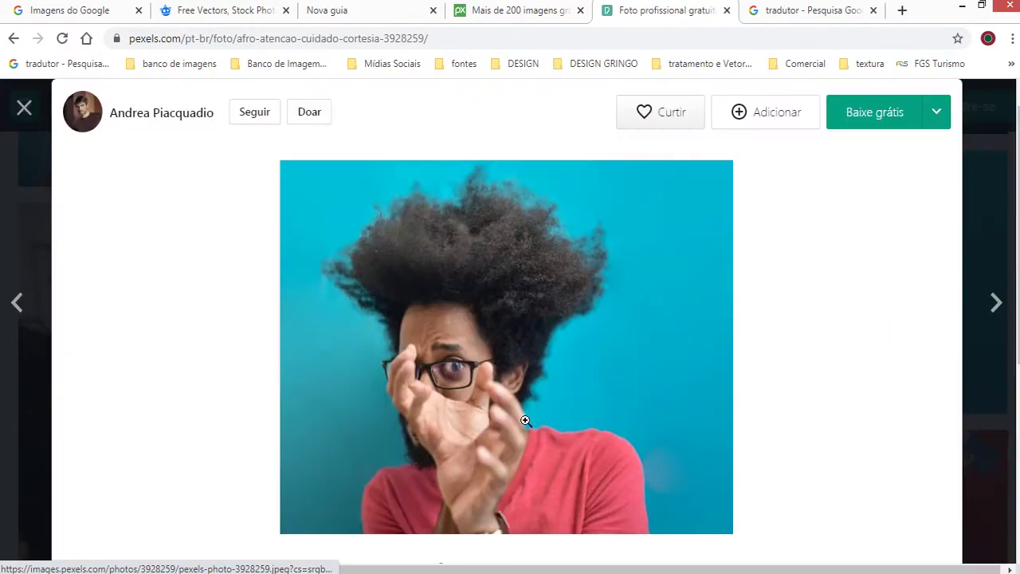
click(895, 330)
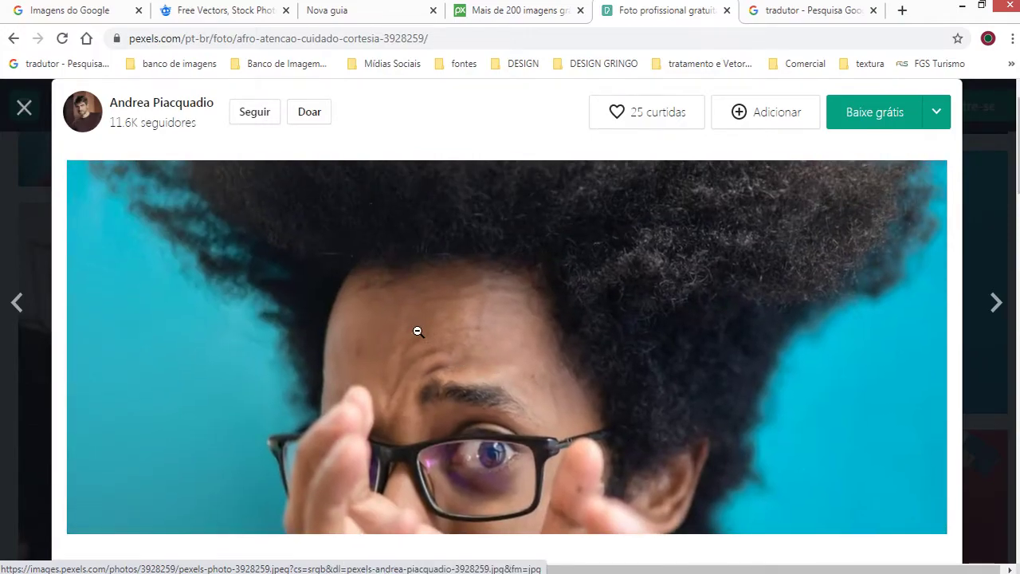
click(419, 328)
scroll(531, 326, down, 2)
scroll(722, 263, down, 4)
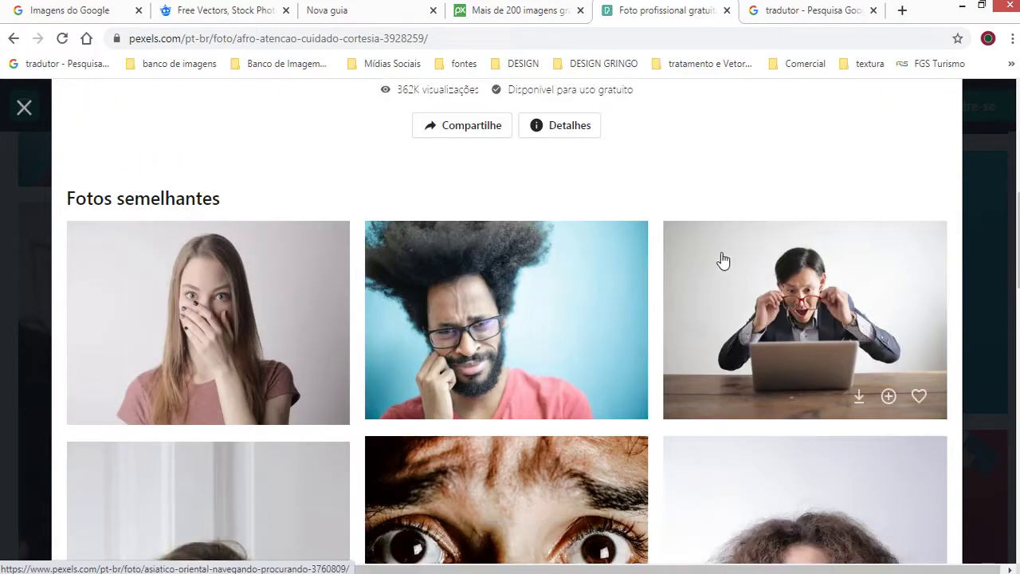
scroll(530, 366, down, 4)
click(974, 288)
- Inspect the curly-haired young man photo up close, then return to the results
scroll(433, 348, down, 2)
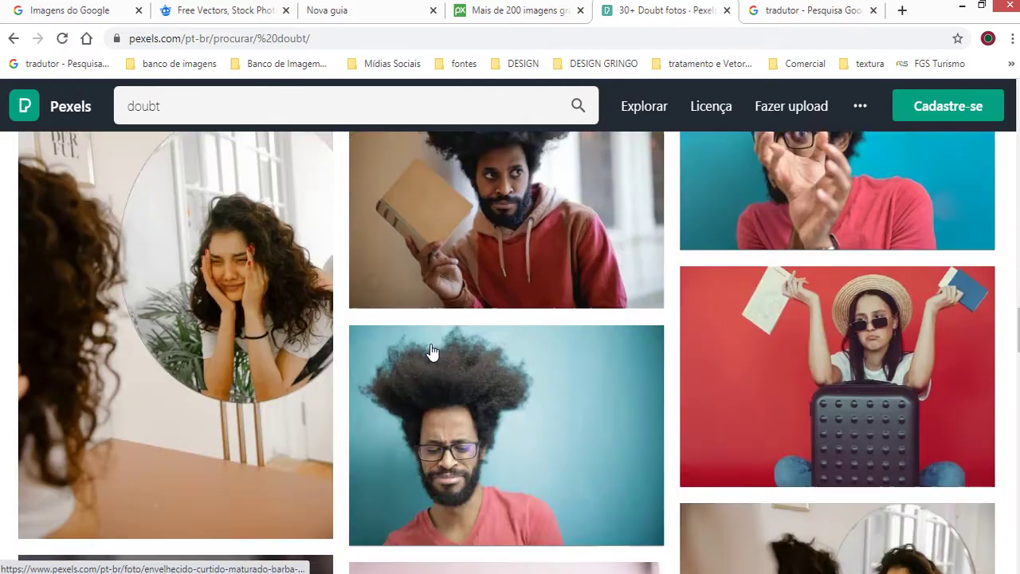
scroll(479, 347, down, 2)
scroll(556, 350, down, 3)
scroll(474, 327, up, 3)
scroll(301, 422, up, 3)
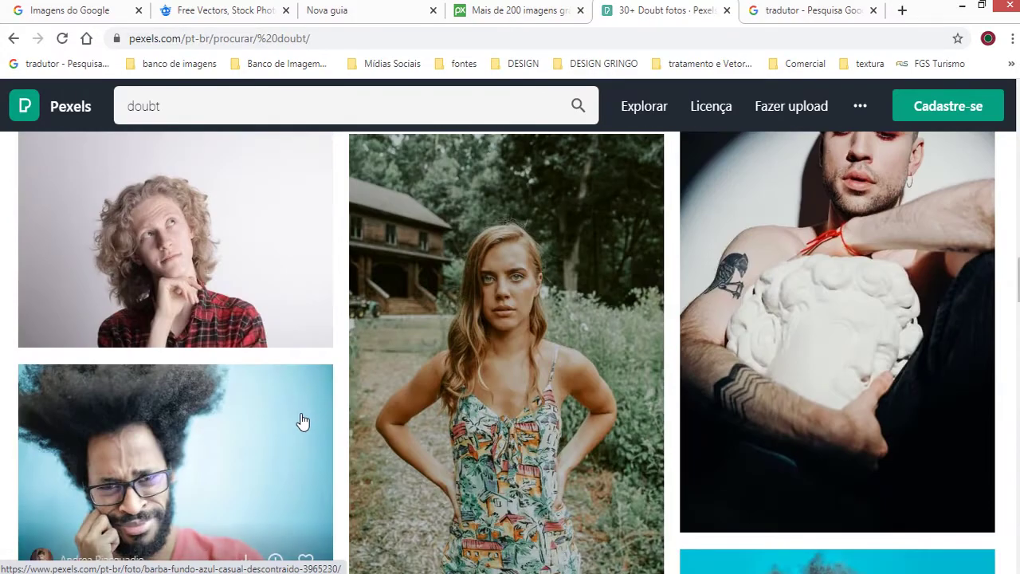
scroll(463, 391, up, 3)
scroll(152, 444, up, 2)
scroll(151, 444, down, 1)
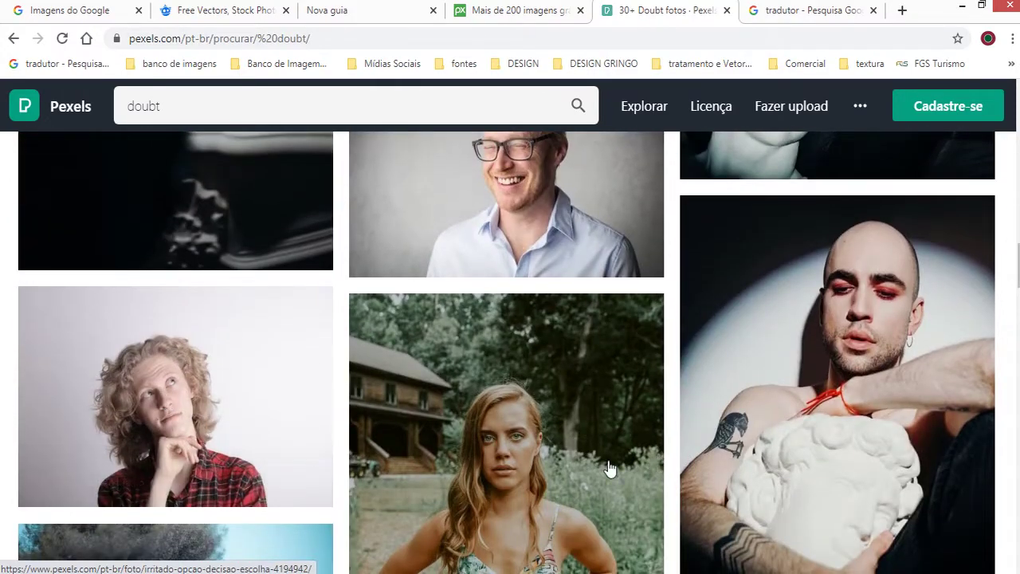
click(212, 385)
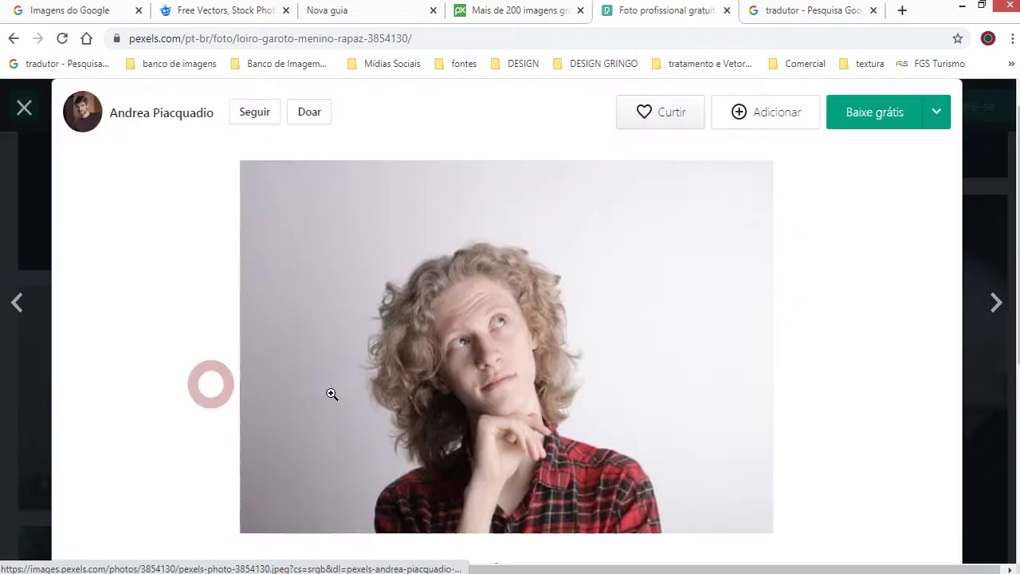
click(520, 344)
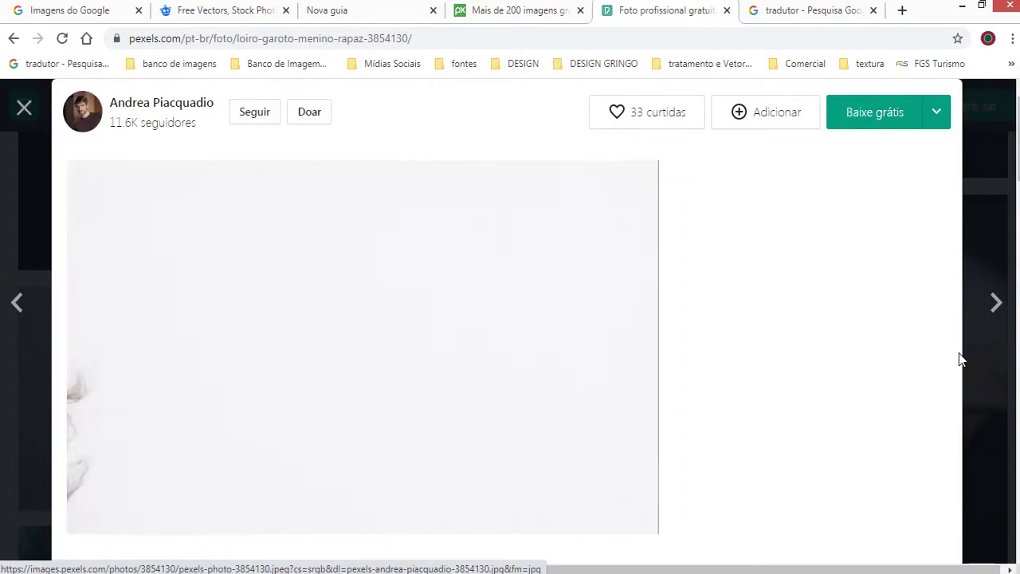
click(931, 287)
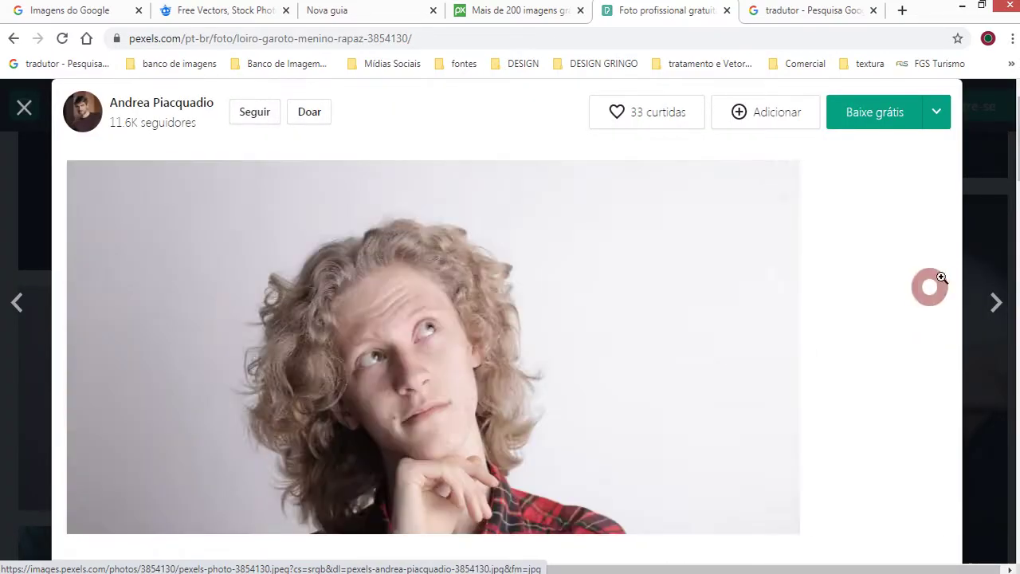
click(979, 216)
- Browse the remaining doubt photos, close the Pexels tab and switch to the blank new tab
scroll(649, 348, down, 3)
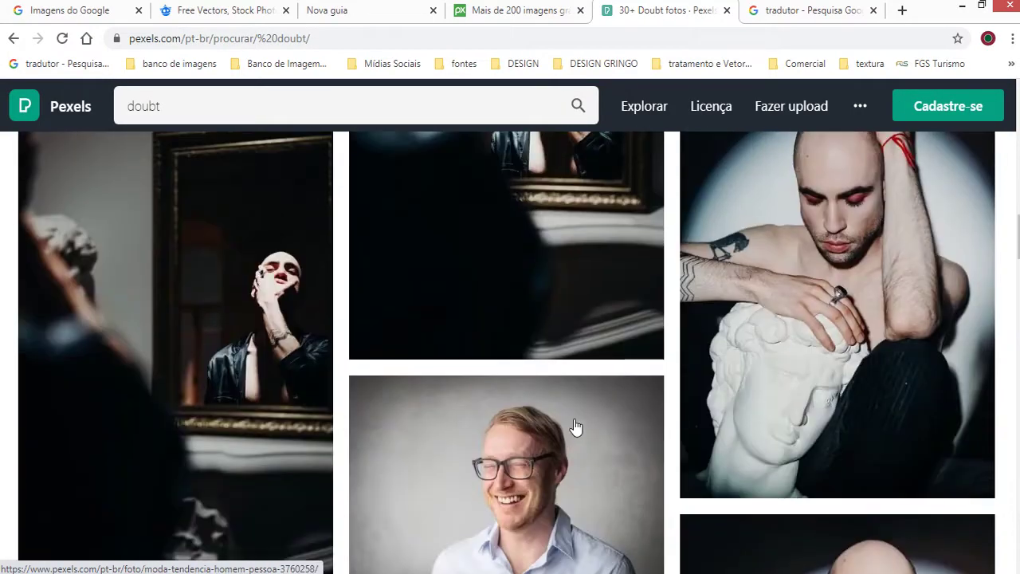
scroll(575, 428, up, 5)
scroll(709, 410, up, 3)
scroll(717, 375, up, 3)
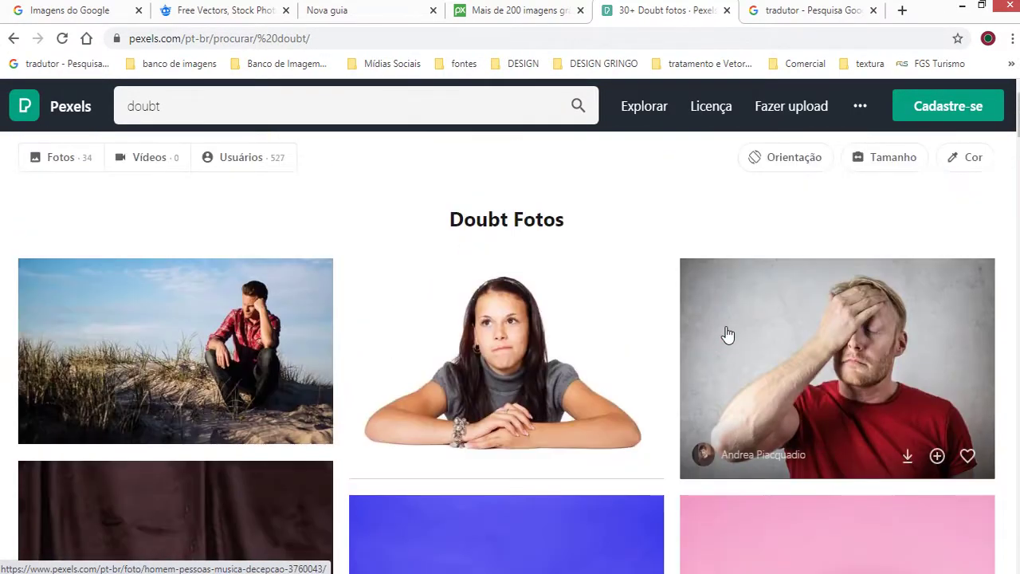
scroll(749, 335, down, 4)
scroll(797, 375, up, 2)
scroll(853, 446, down, 2)
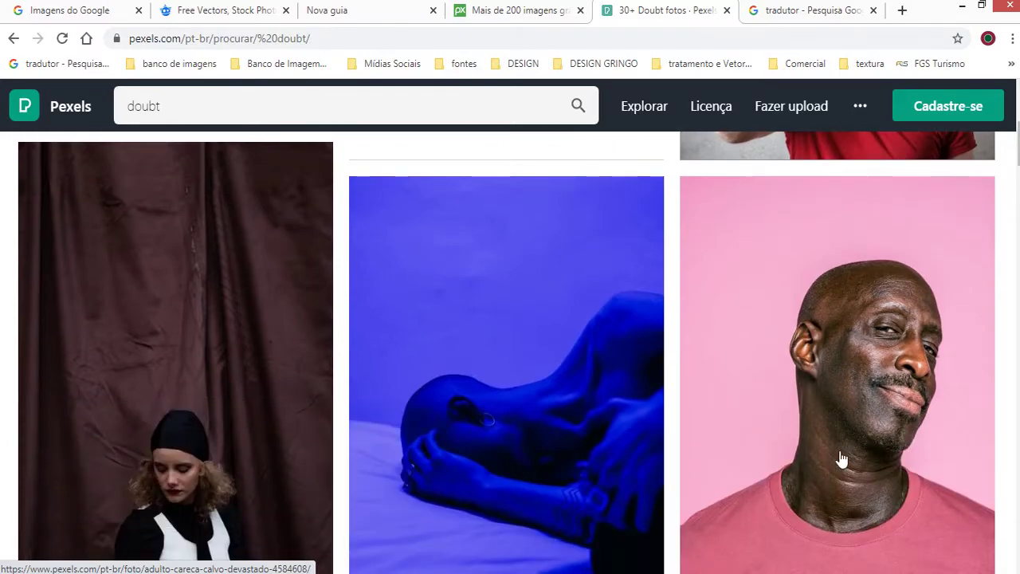
scroll(798, 335, up, 3)
scroll(365, 410, down, 6)
scroll(400, 433, down, 5)
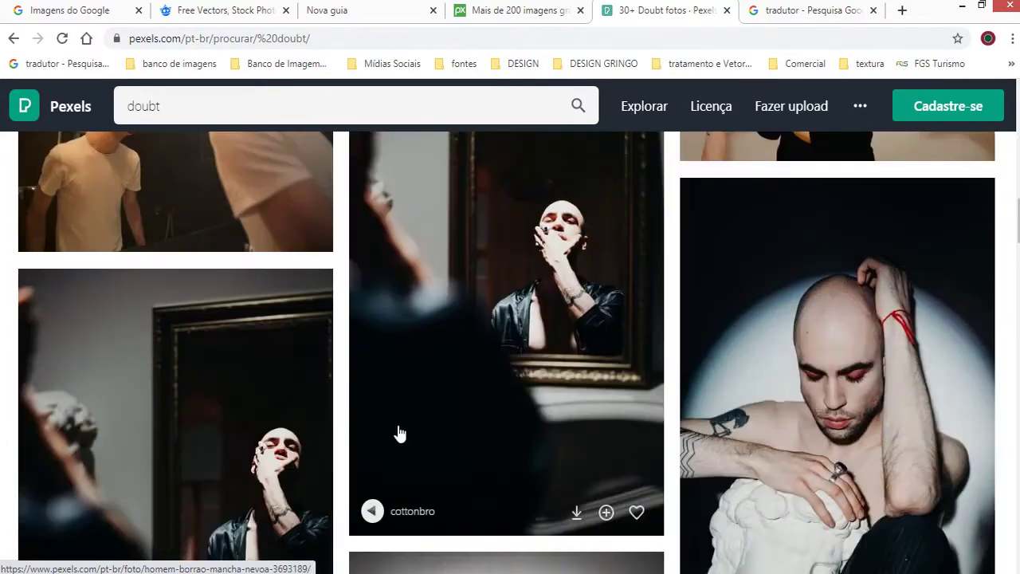
scroll(397, 438, down, 3)
scroll(439, 464, down, 2)
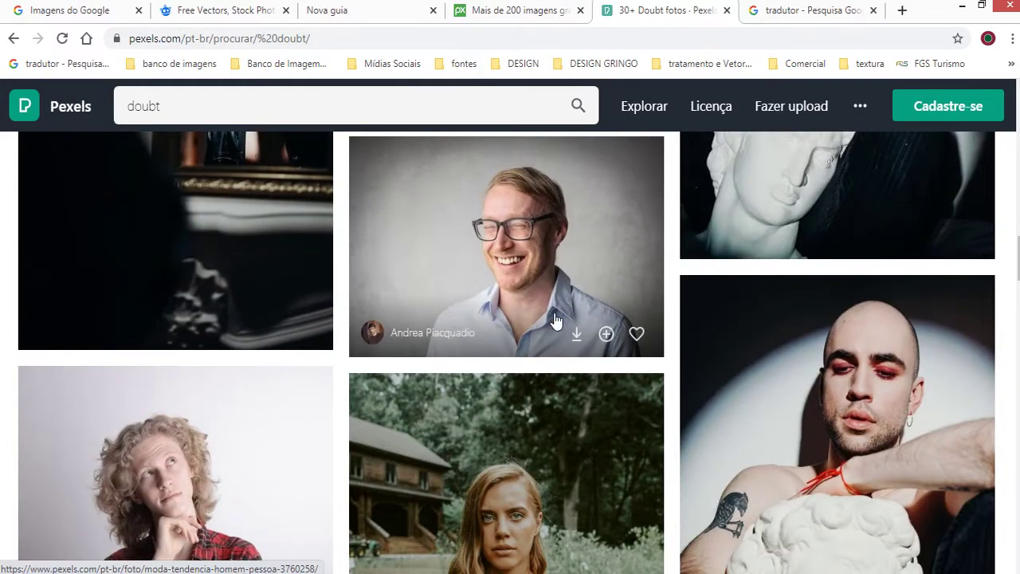
scroll(556, 320, down, 2)
scroll(554, 346, down, 2)
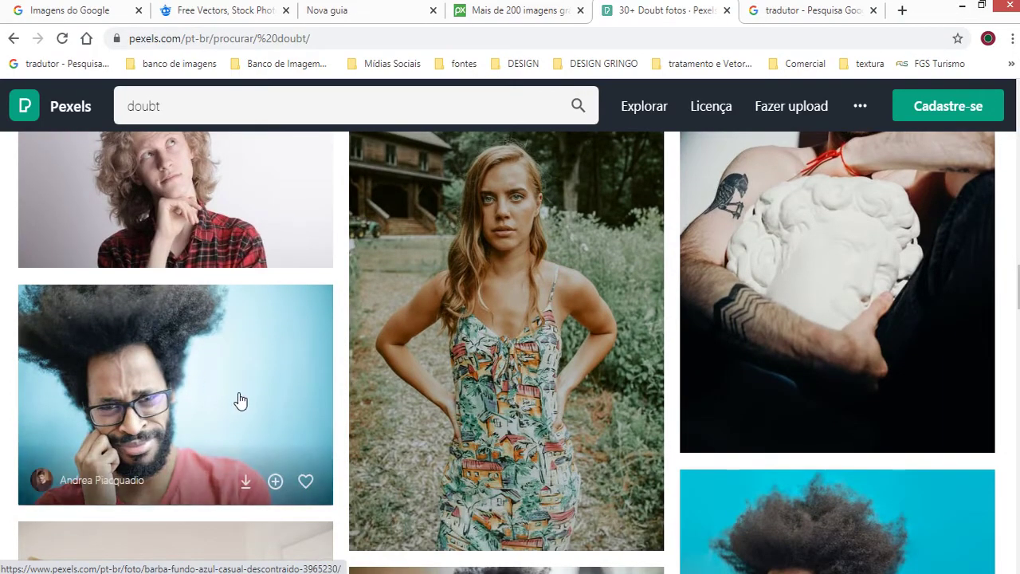
scroll(787, 262, down, 4)
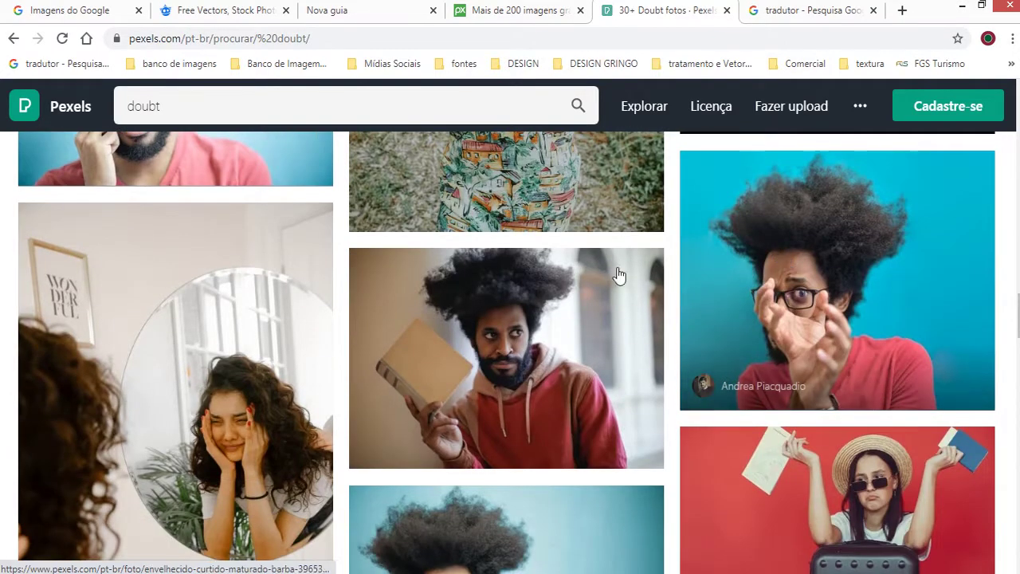
scroll(867, 322, down, 4)
scroll(542, 369, down, 5)
scroll(558, 388, down, 2)
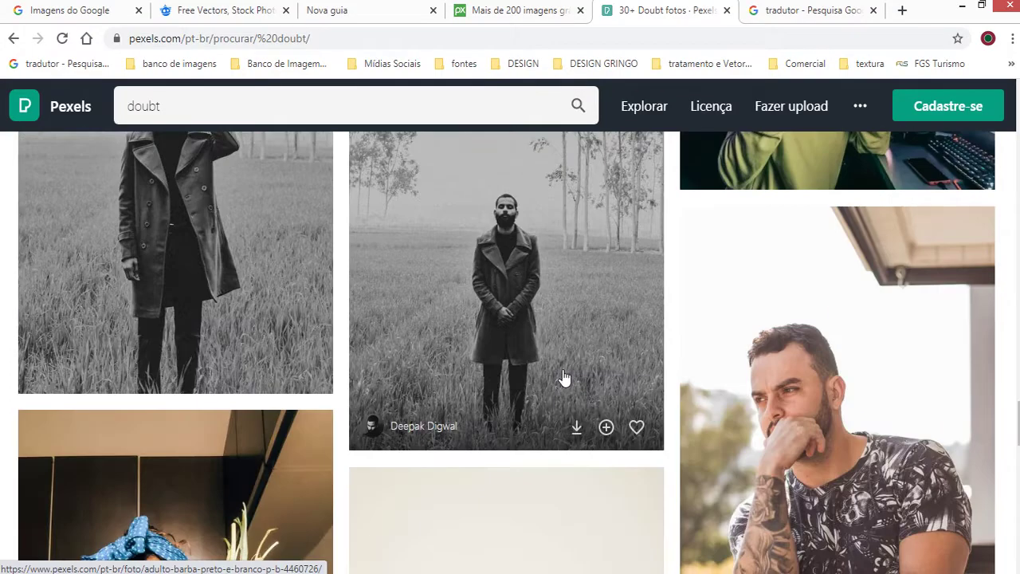
scroll(662, 351, down, 4)
scroll(661, 348, down, 2)
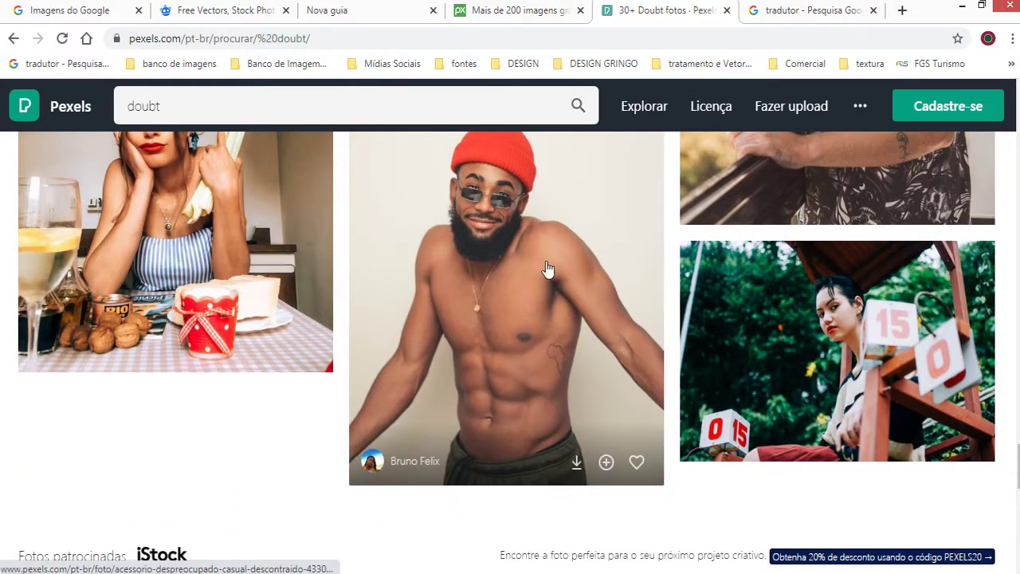
scroll(587, 349, down, 5)
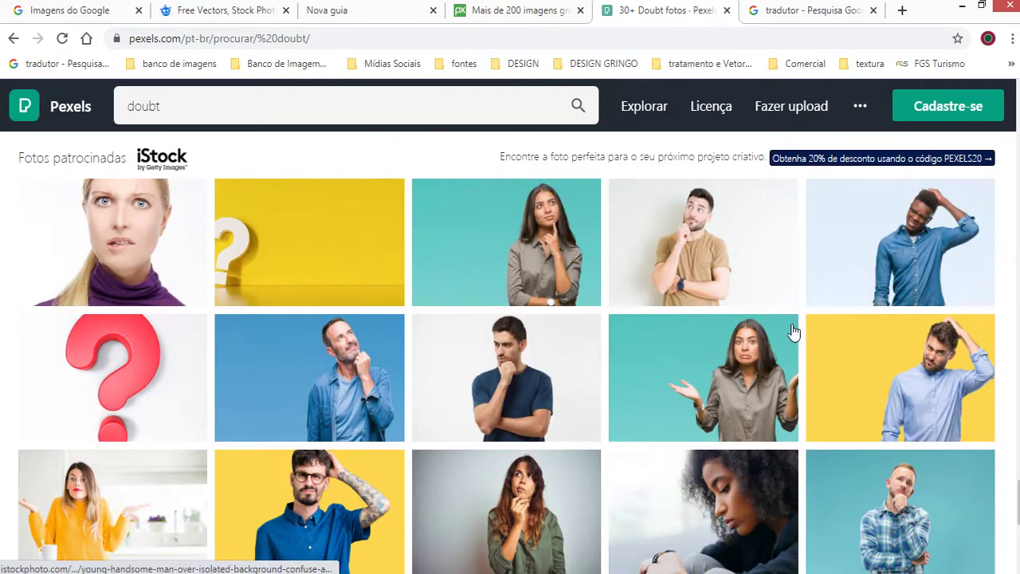
click(727, 10)
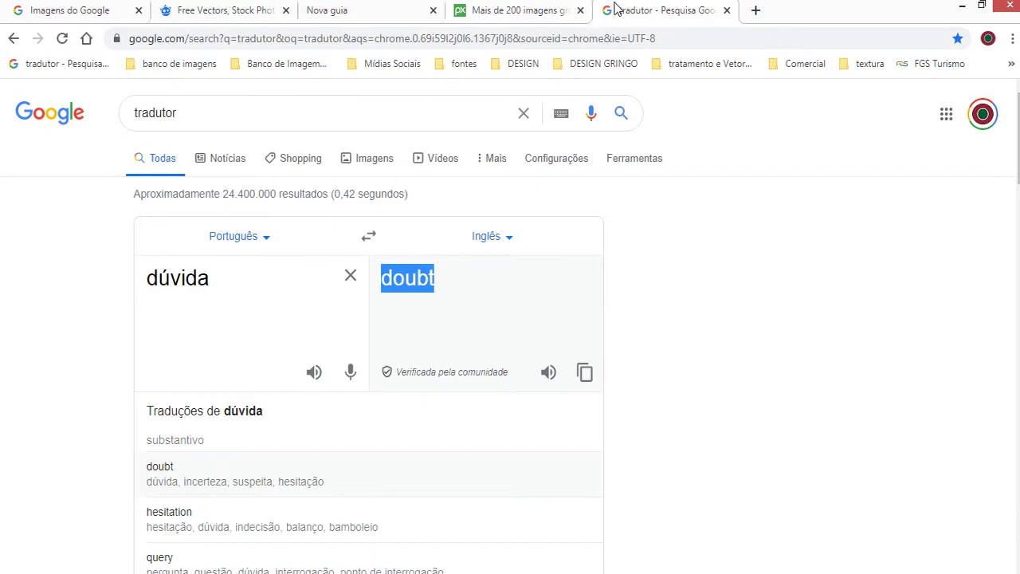
click(347, 8)
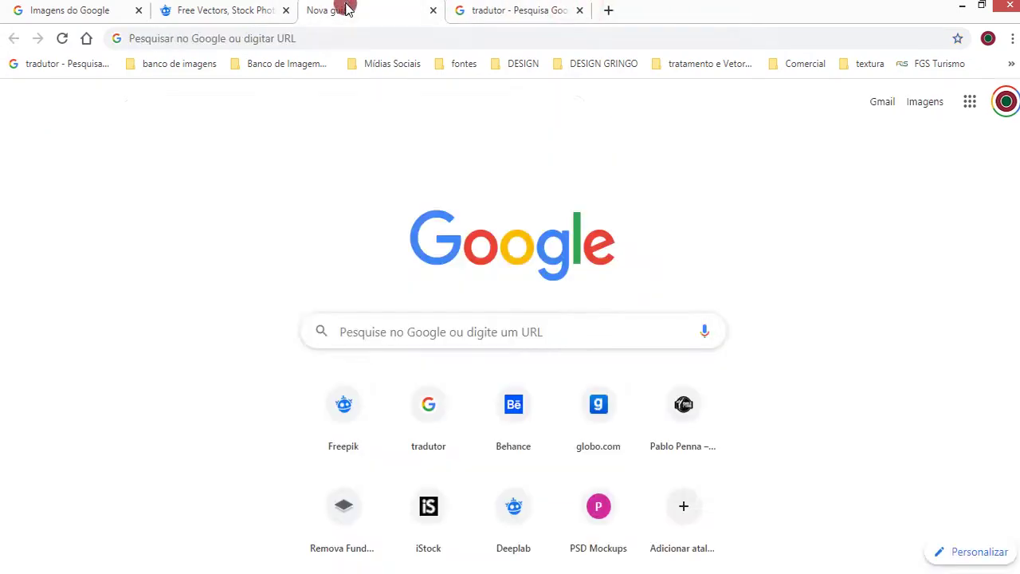
- Close the empty new tabs and the 'dúvida' translation search tab
click(434, 10)
click(224, 11)
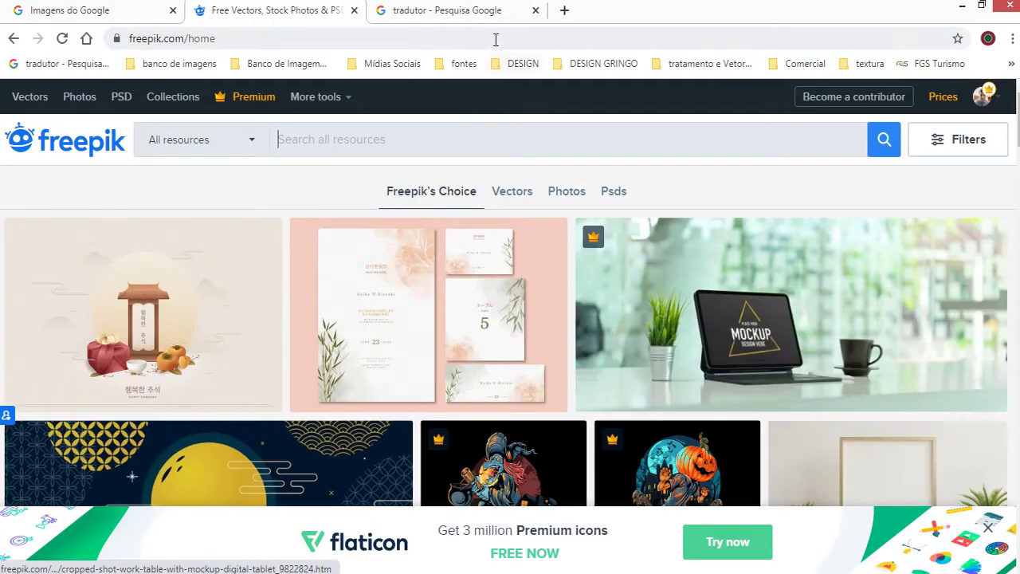
click(437, 11)
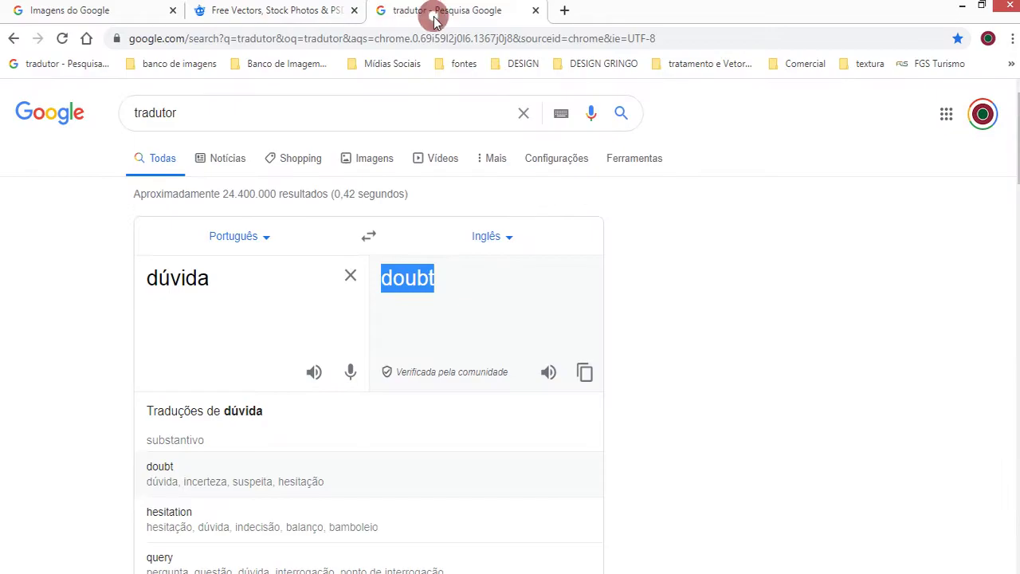
click(536, 10)
- Search Google Images for 'man doubt' limited to large-size images
click(87, 11)
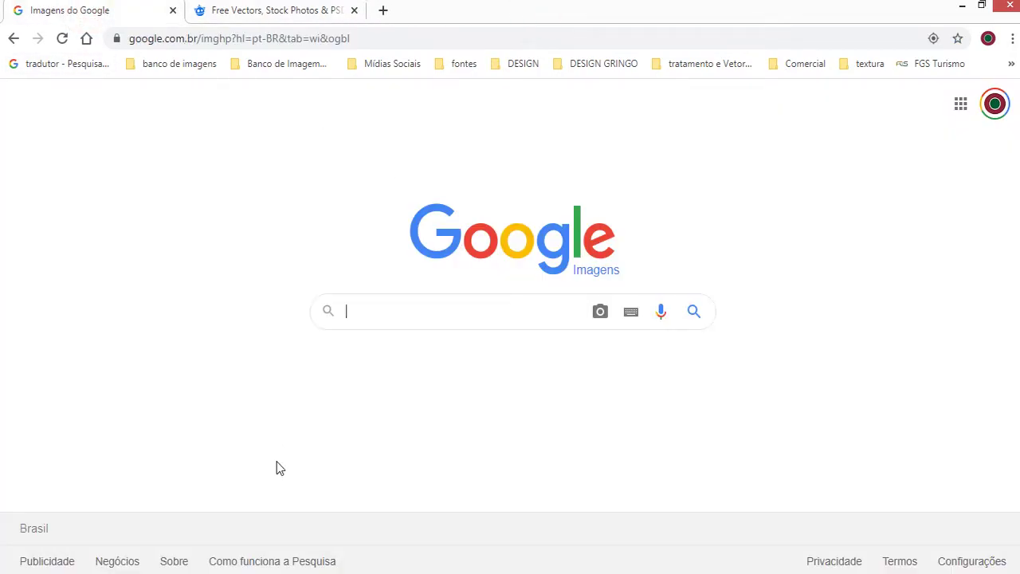
text(man  doubt)
key(Return)
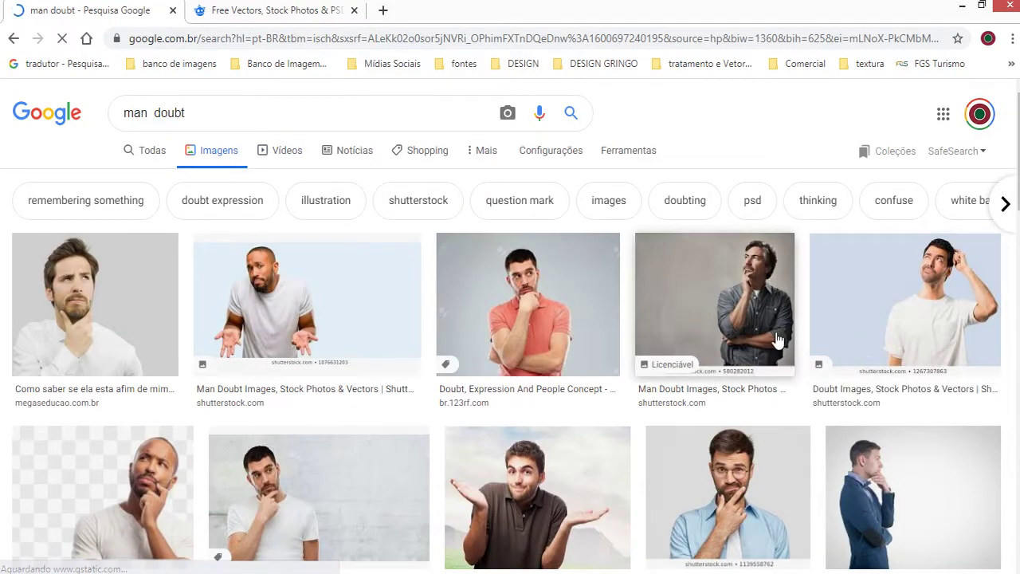
click(629, 150)
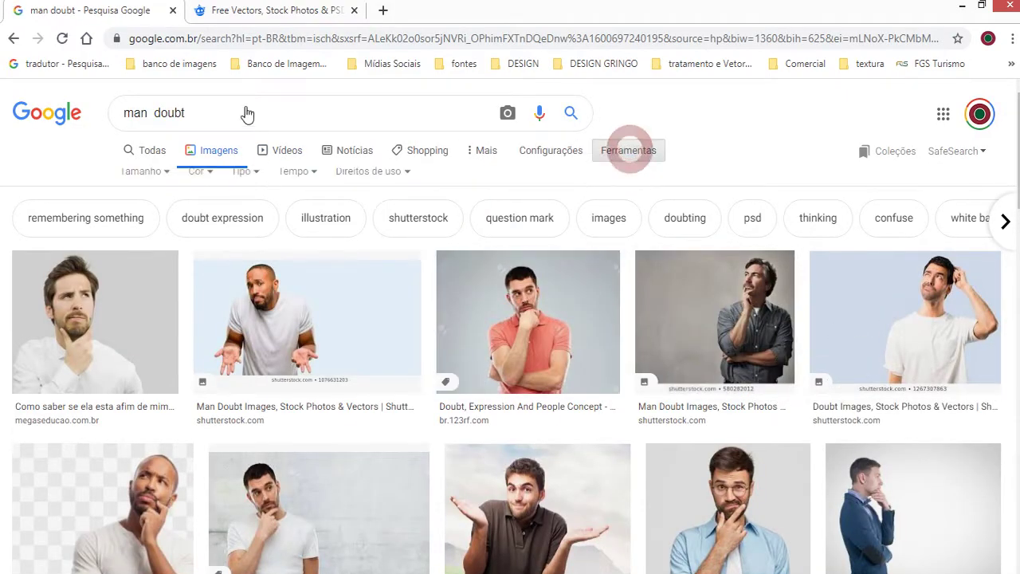
click(164, 179)
click(167, 227)
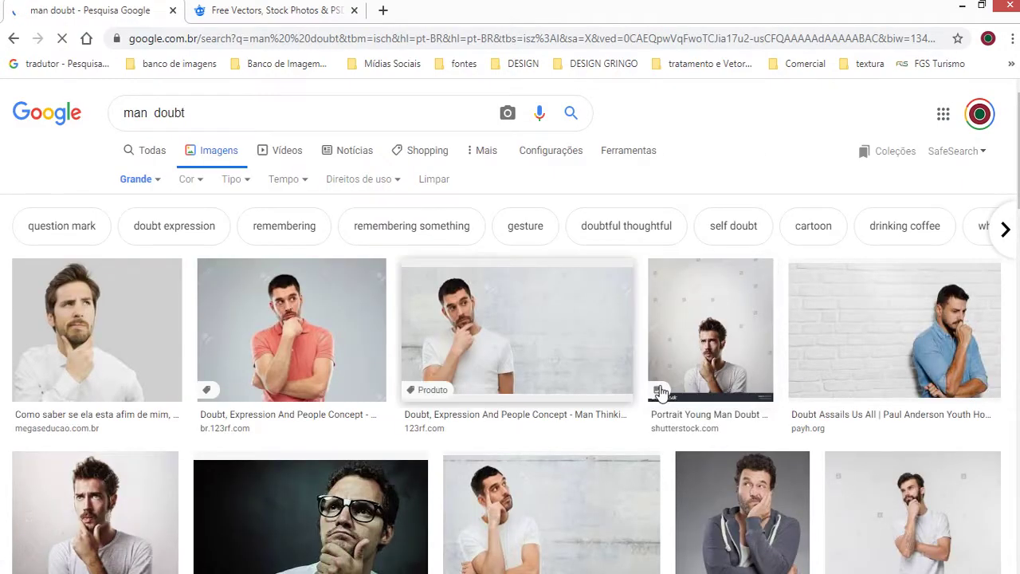
- Preview the 1300 × 748 photo of a man thinking in a white T-shirt
scroll(531, 307, down, 1)
scroll(678, 367, down, 2)
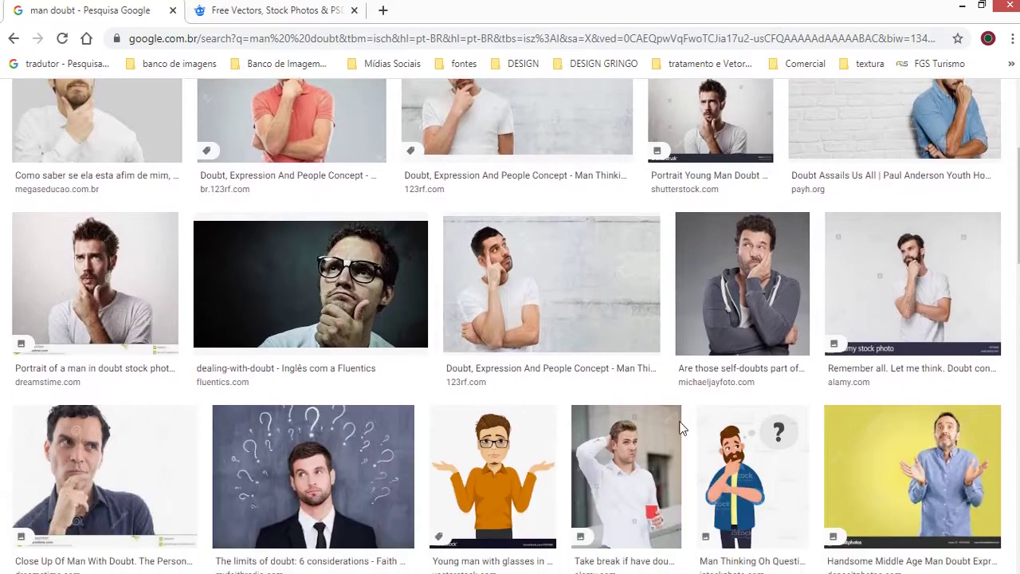
click(520, 339)
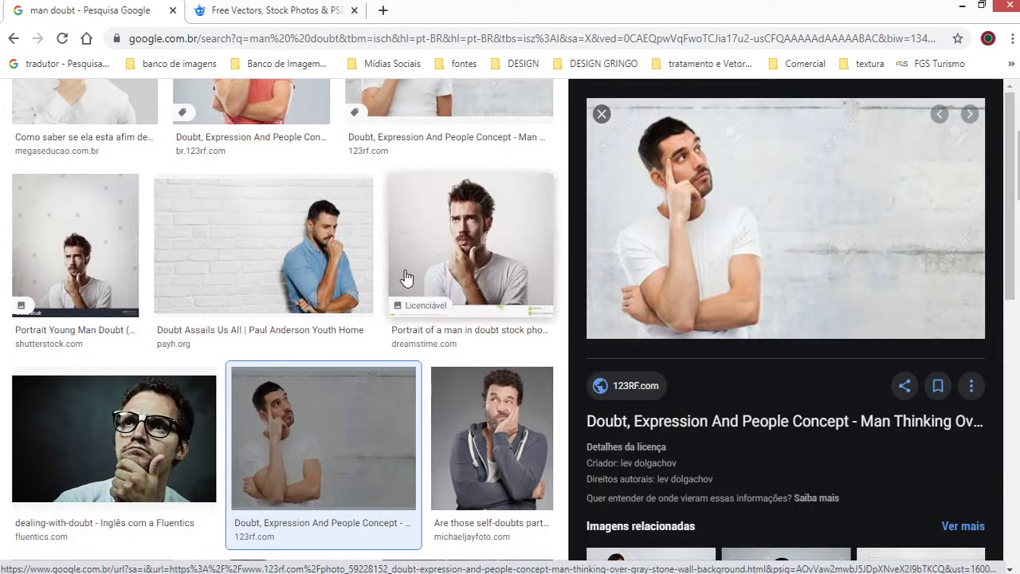
- Preview the 'Handsome Middle Age Man' shrugging against a yellow background
scroll(406, 319, down, 3)
scroll(423, 311, down, 3)
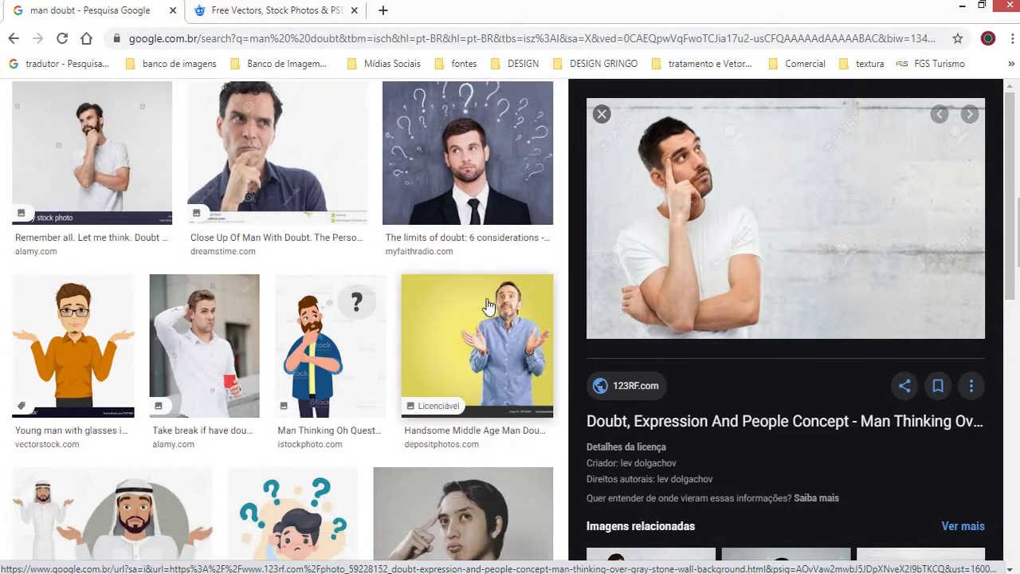
click(479, 343)
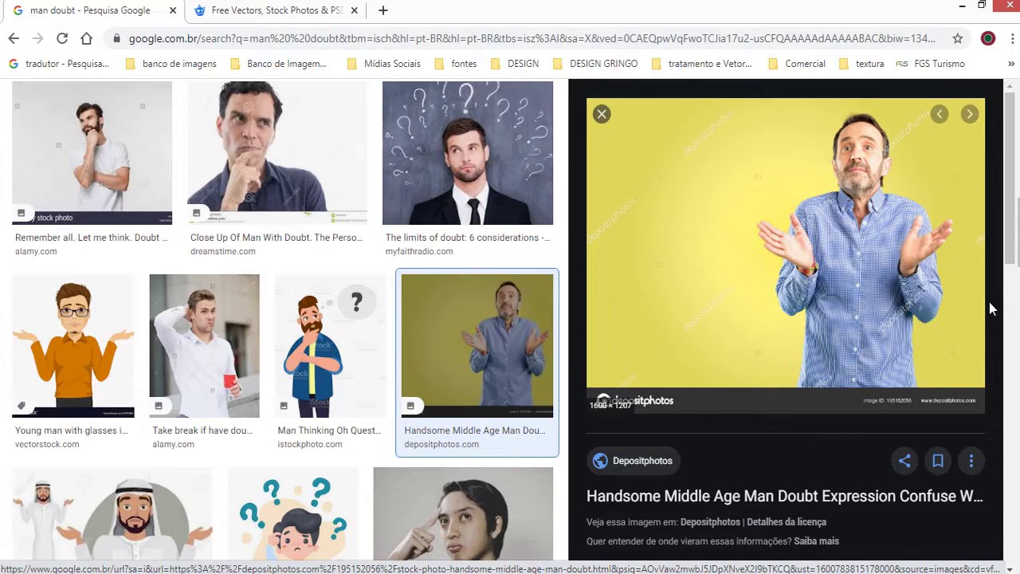
- Scroll further through the large 'man doubt' results, then close the Google Images tab
scroll(423, 359, down, 3)
scroll(423, 359, down, 3)
scroll(424, 358, down, 3)
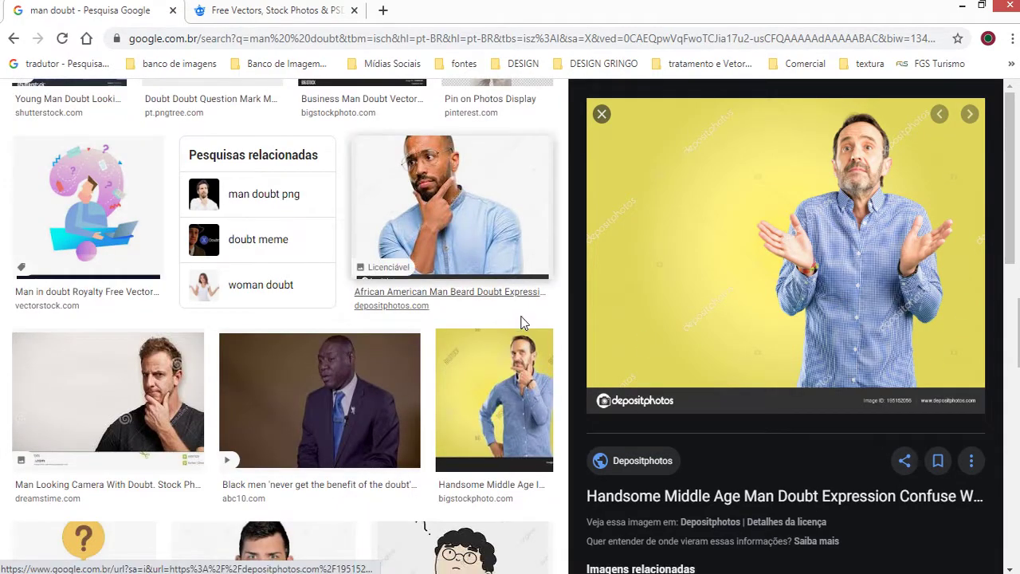
scroll(540, 441, down, 3)
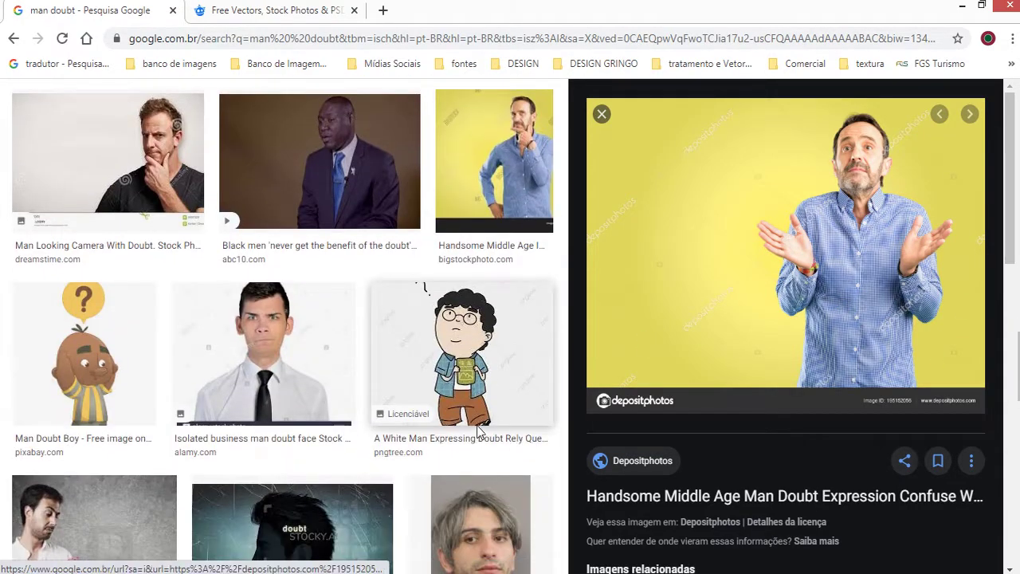
scroll(414, 416, up, 5)
scroll(414, 416, up, 4)
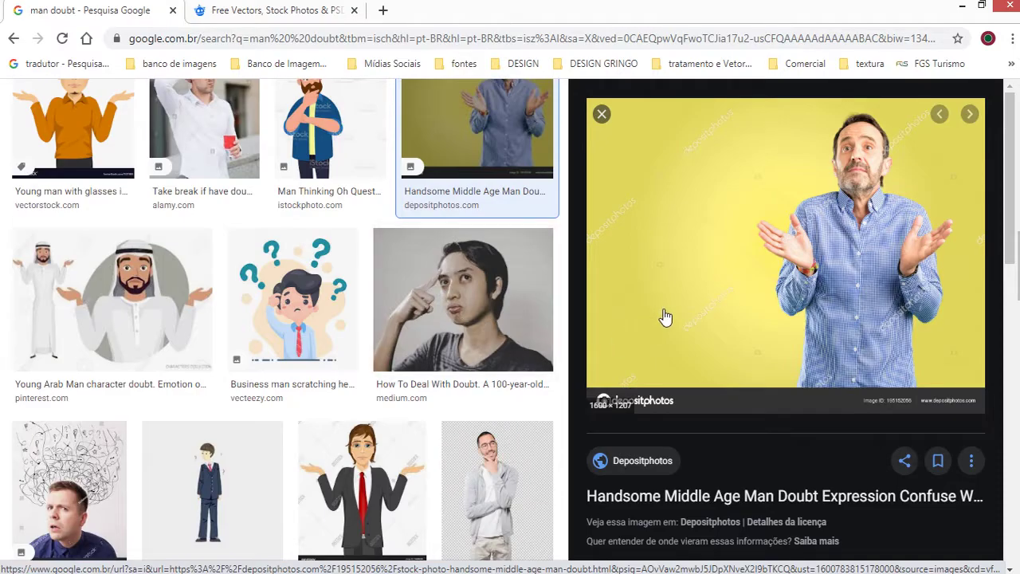
scroll(649, 289, up, 4)
scroll(447, 387, down, 7)
scroll(446, 387, down, 6)
scroll(481, 390, down, 8)
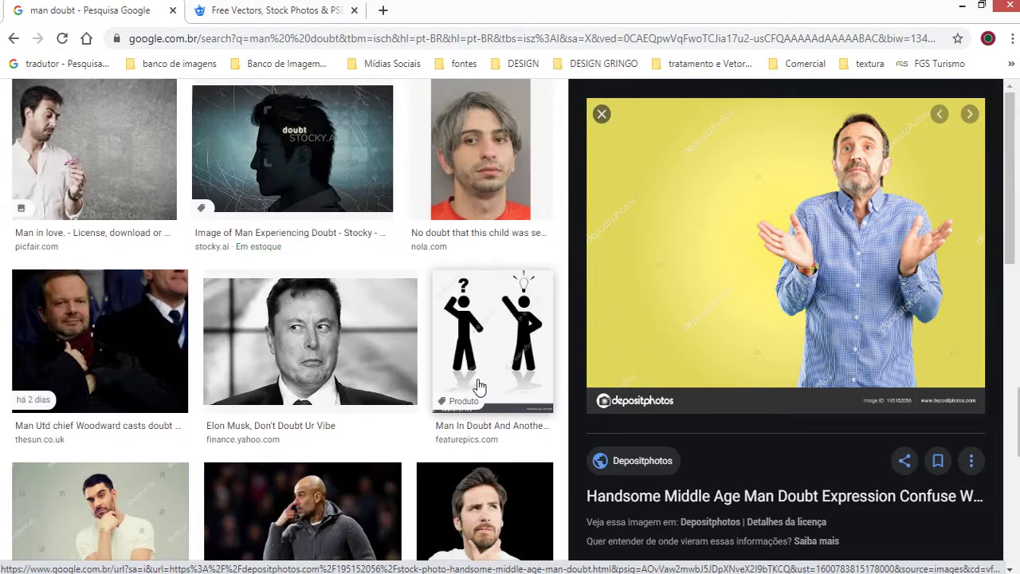
scroll(481, 390, down, 1)
scroll(488, 401, down, 2)
scroll(490, 388, down, 5)
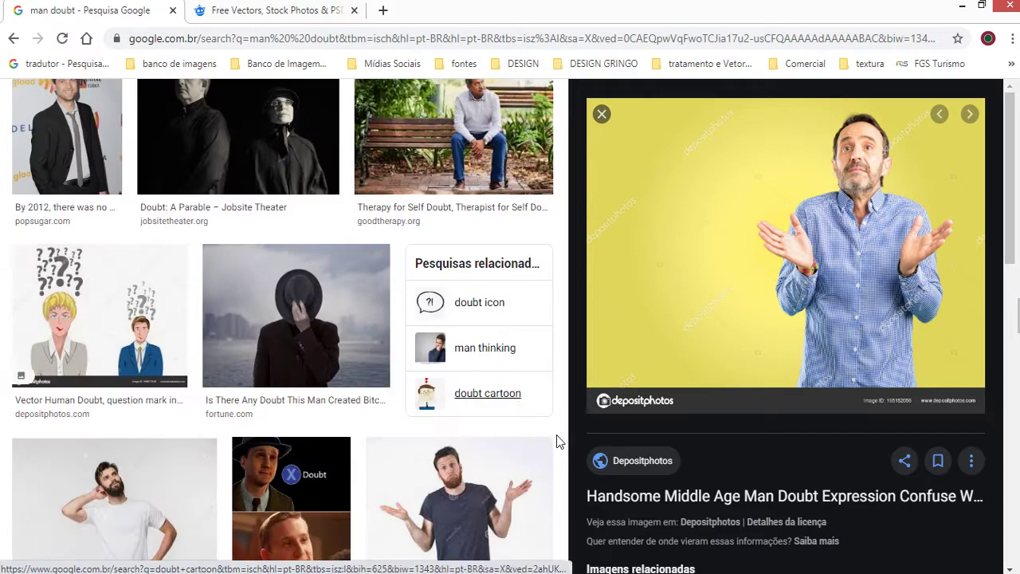
scroll(502, 414, down, 3)
scroll(542, 402, down, 2)
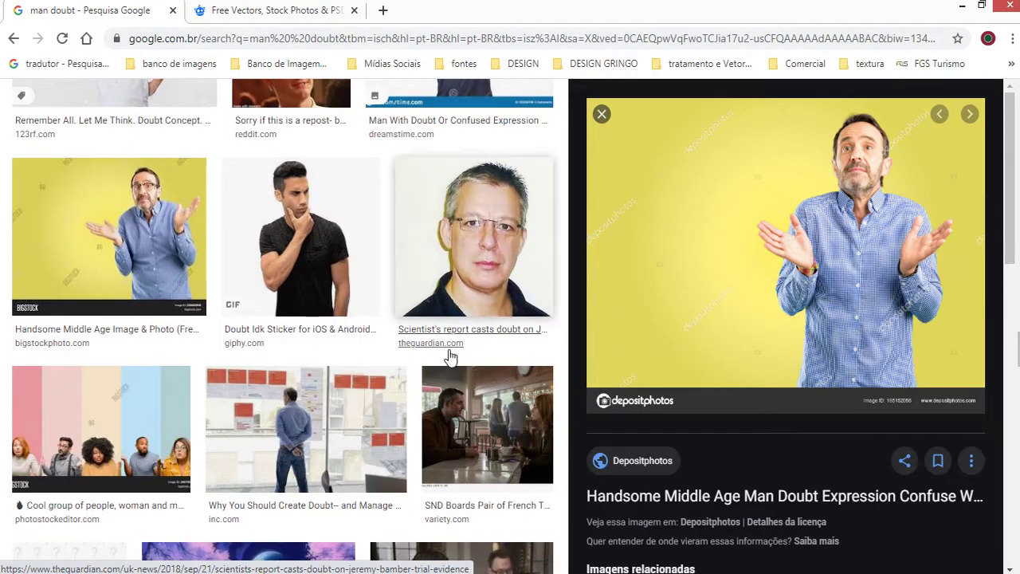
scroll(449, 357, down, 2)
scroll(449, 358, down, 7)
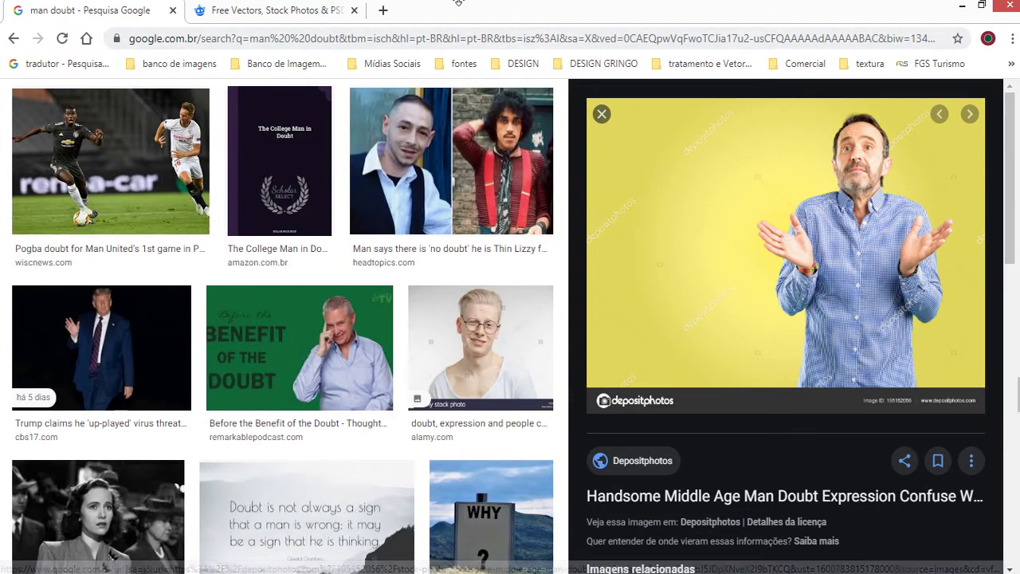
click(173, 11)
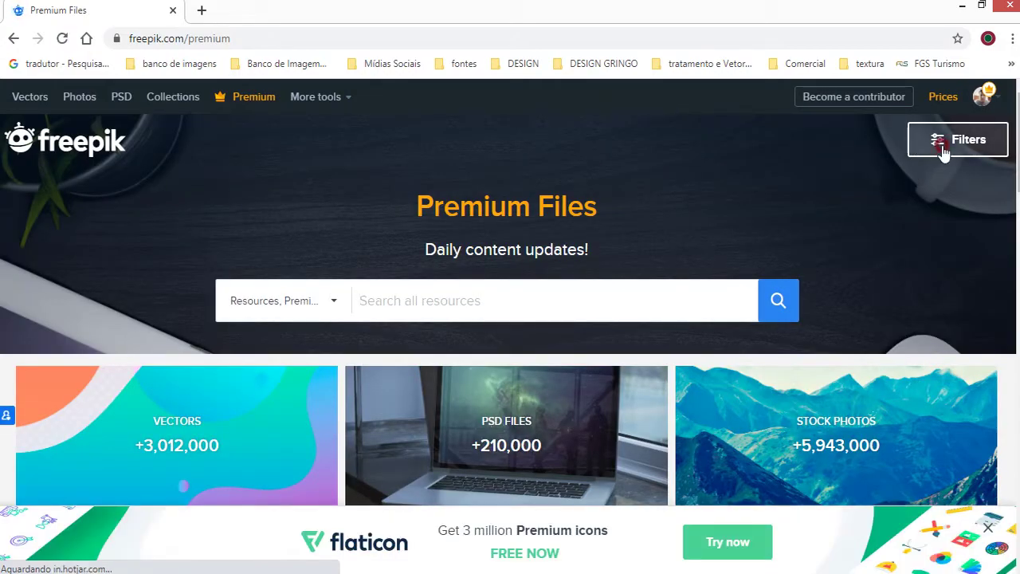
- Filter Freepik resources to the Photos category with a Premium license
click(947, 150)
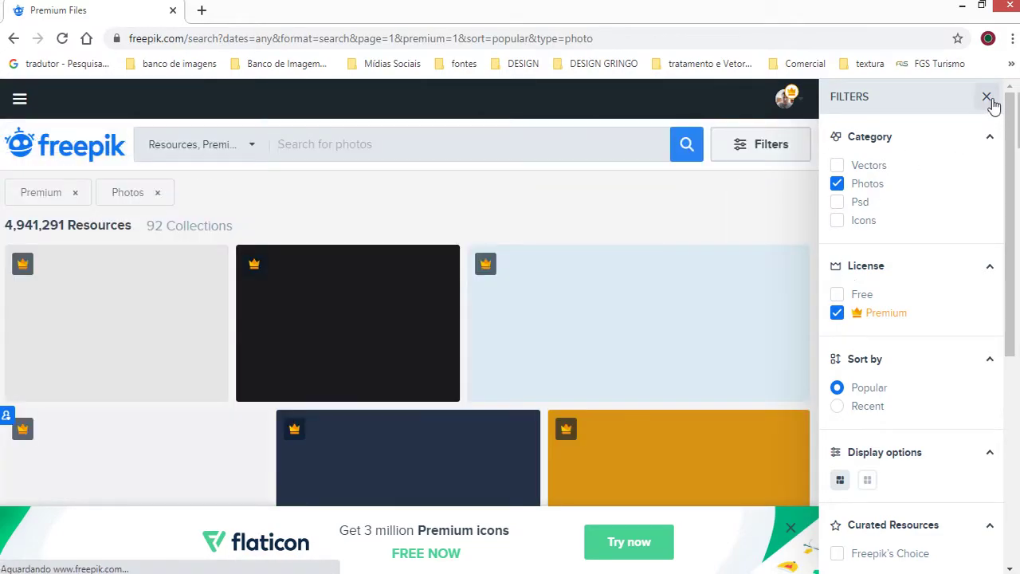
click(987, 96)
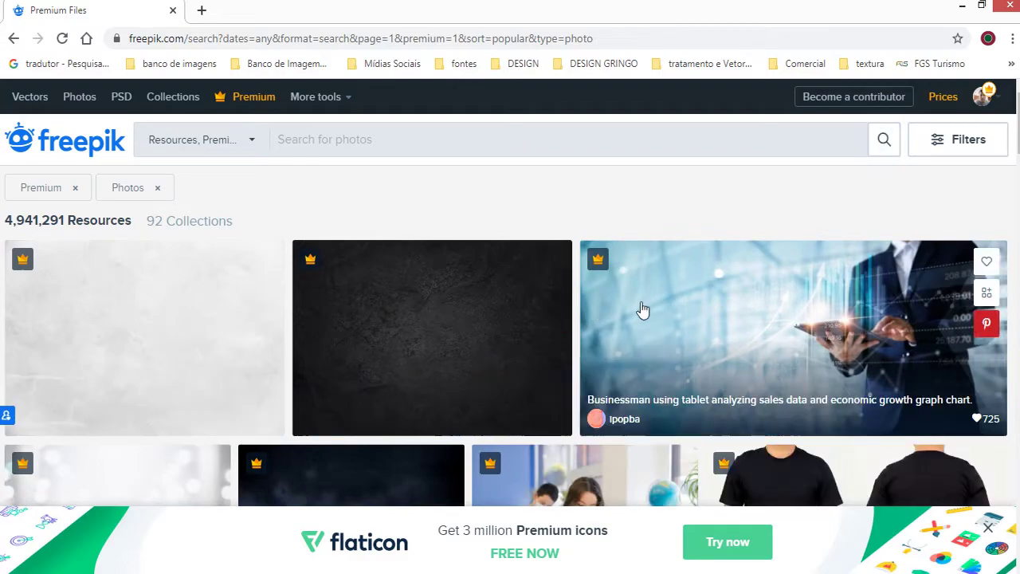
scroll(645, 310, down, 2)
scroll(803, 315, up, 2)
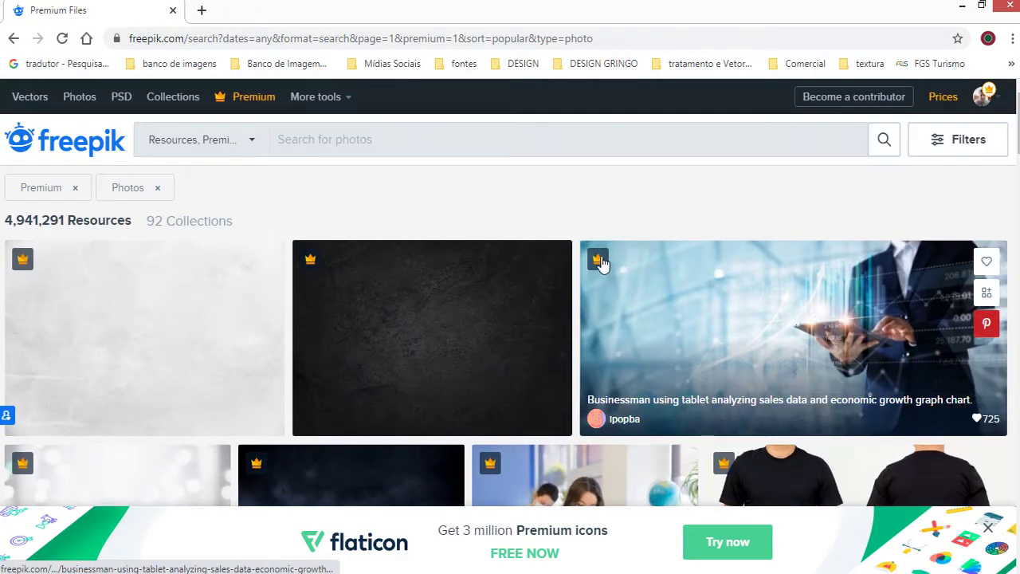
scroll(793, 319, down, 5)
scroll(789, 326, down, 3)
scroll(788, 326, up, 8)
text(man doubt)
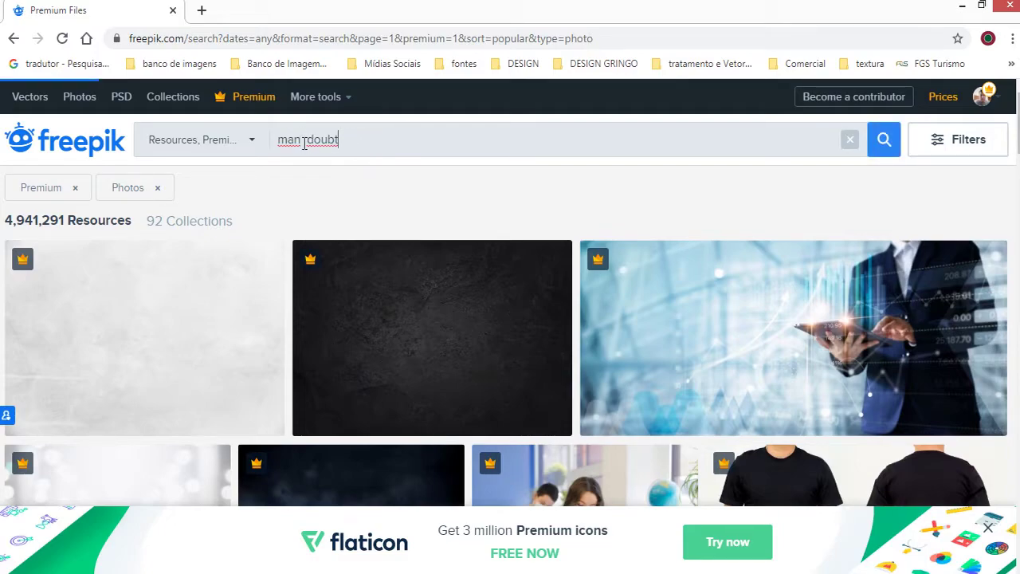
- Run the Freepik Premium photo search for 'man doubt' and scroll the results
key(Return)
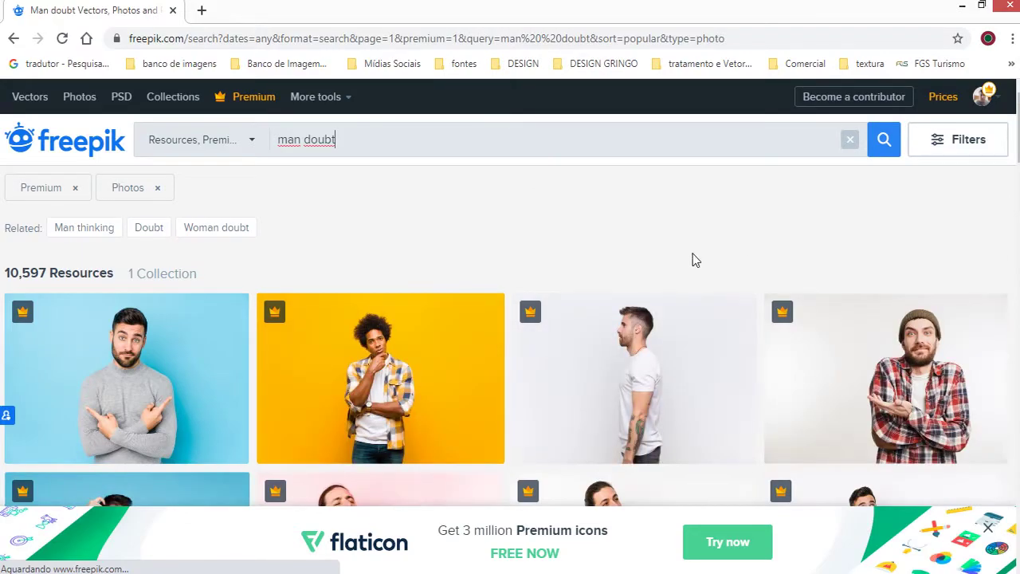
scroll(510, 263, down, 4)
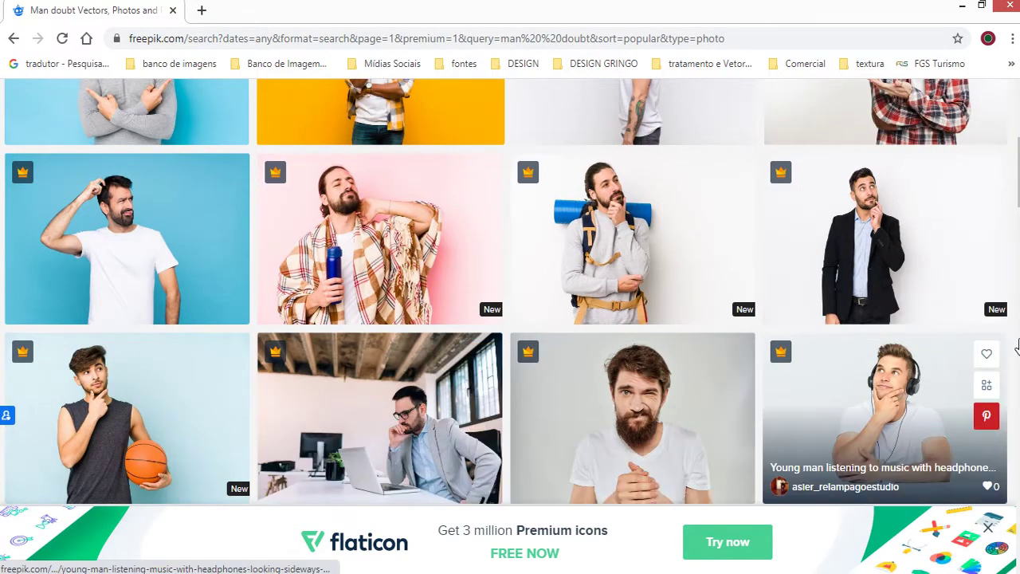
scroll(820, 398, down, 2)
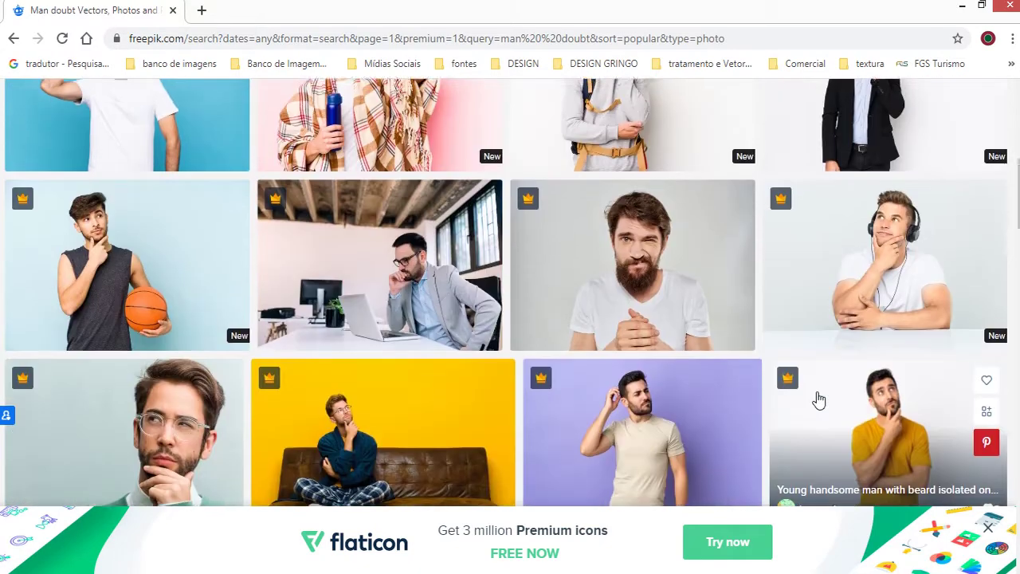
scroll(813, 410, down, 3)
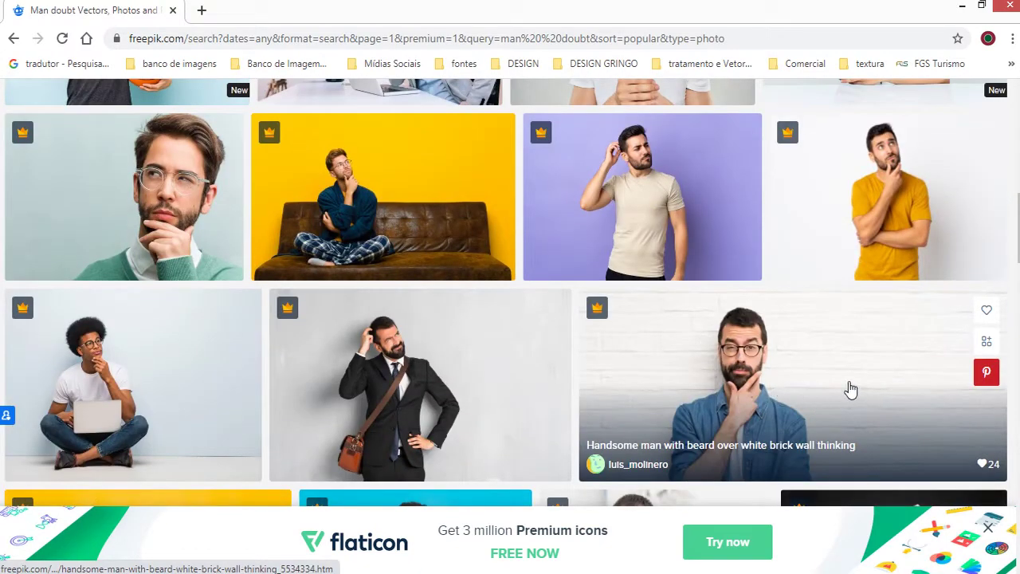
scroll(830, 319, down, 1)
scroll(911, 278, up, 2)
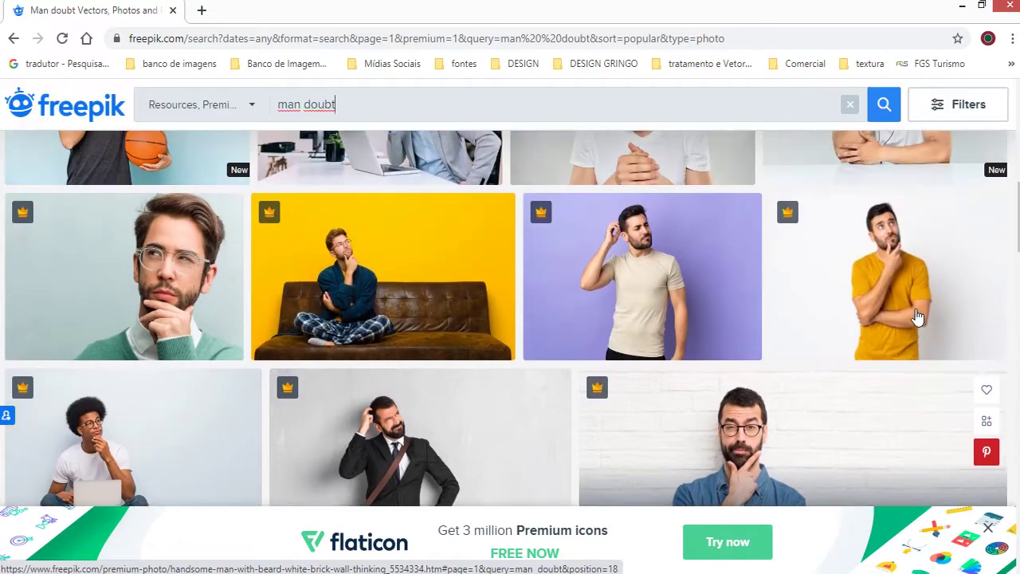
scroll(815, 314, down, 4)
scroll(989, 239, down, 1)
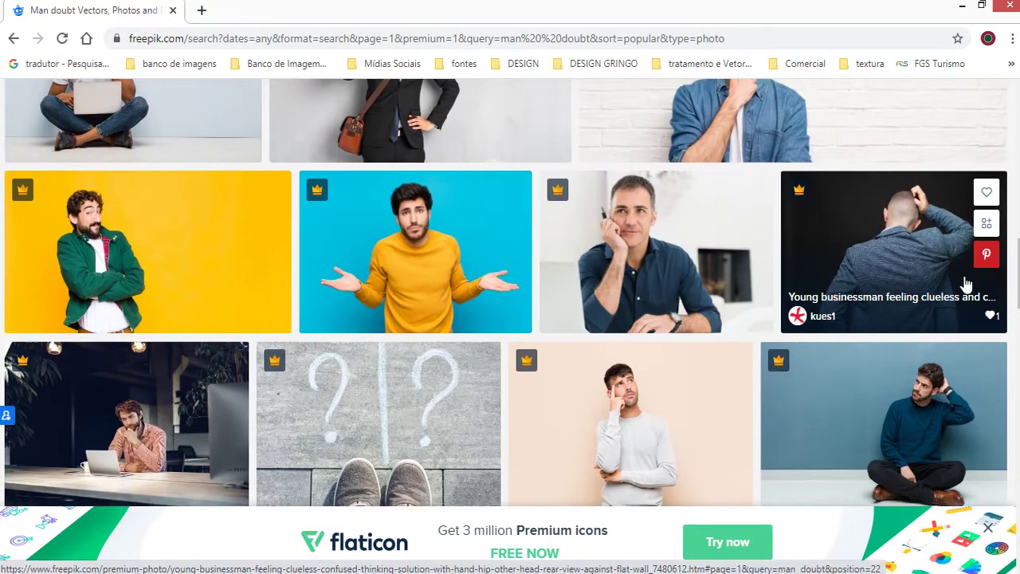
scroll(963, 302, down, 3)
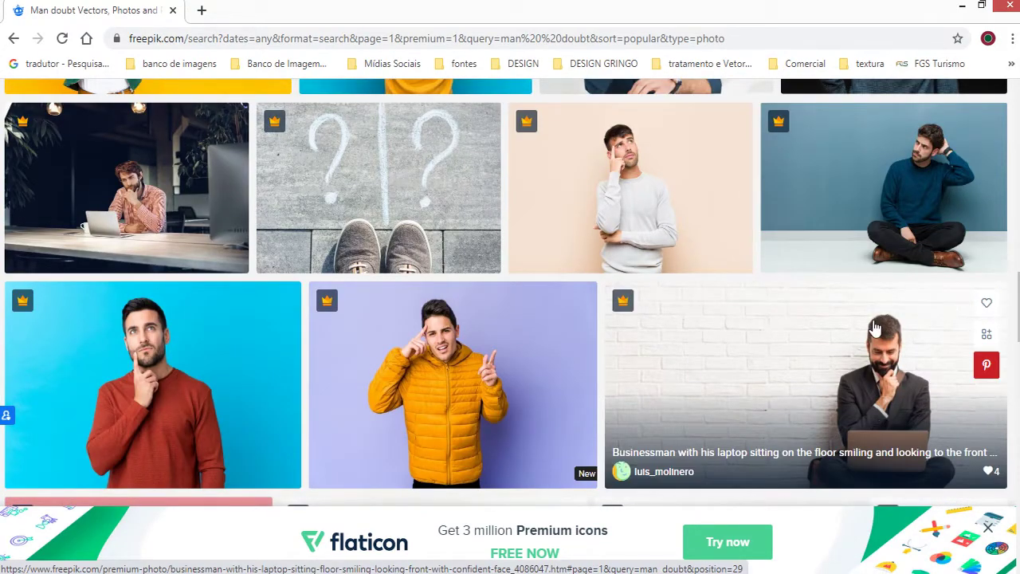
- Scroll to the end of page 1 of 212 and go to the next page
scroll(919, 289, down, 1)
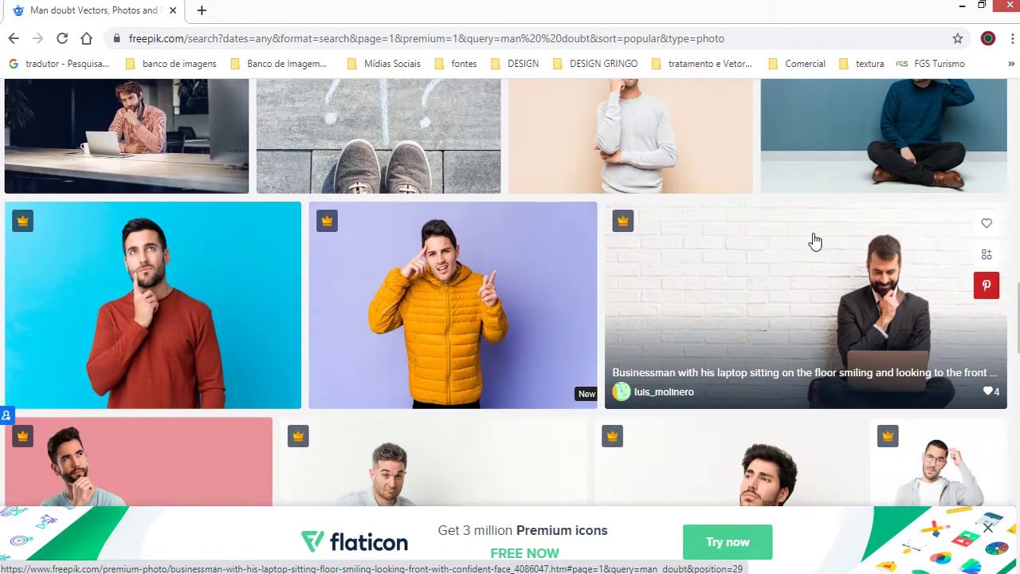
scroll(488, 405, down, 3)
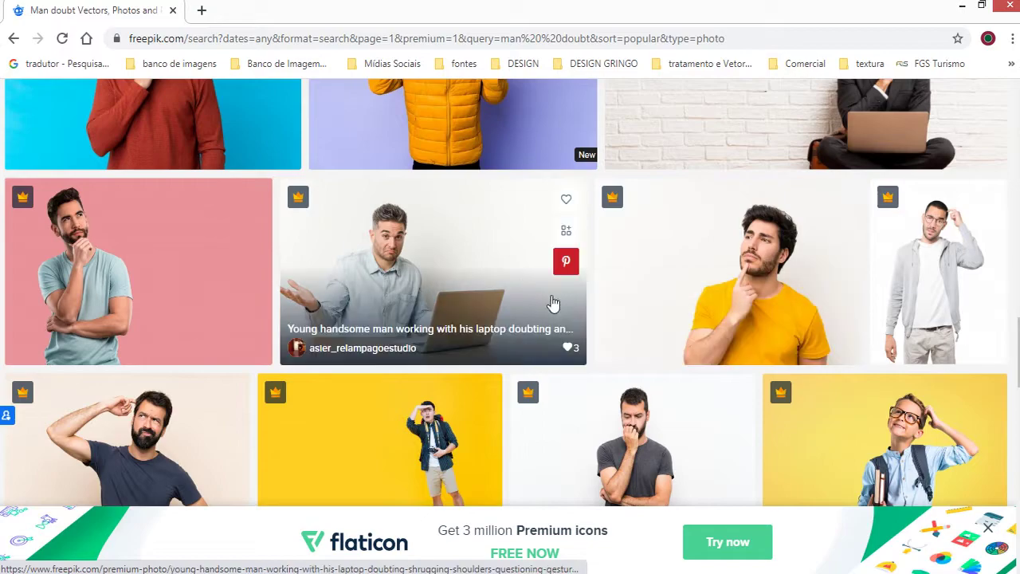
scroll(550, 303, down, 2)
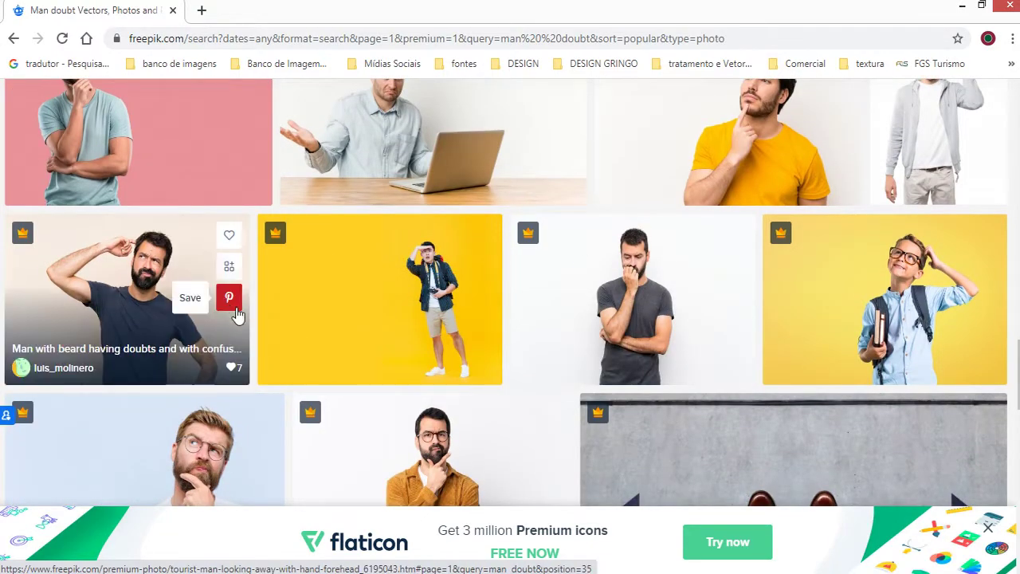
scroll(472, 327, down, 2)
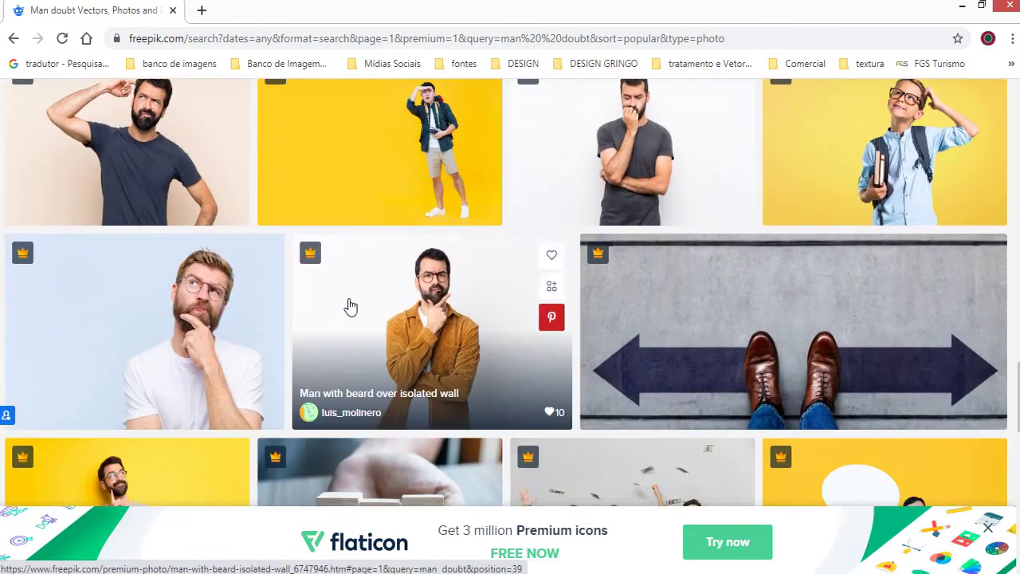
scroll(349, 303, down, 1)
scroll(330, 264, down, 1)
scroll(481, 268, down, 2)
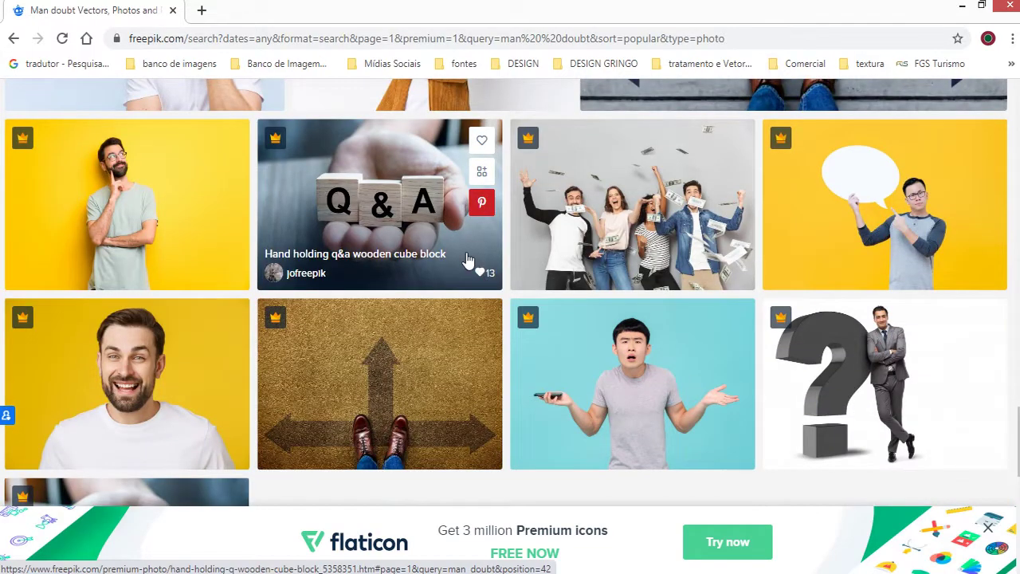
scroll(467, 267, down, 3)
scroll(494, 319, down, 1)
click(486, 379)
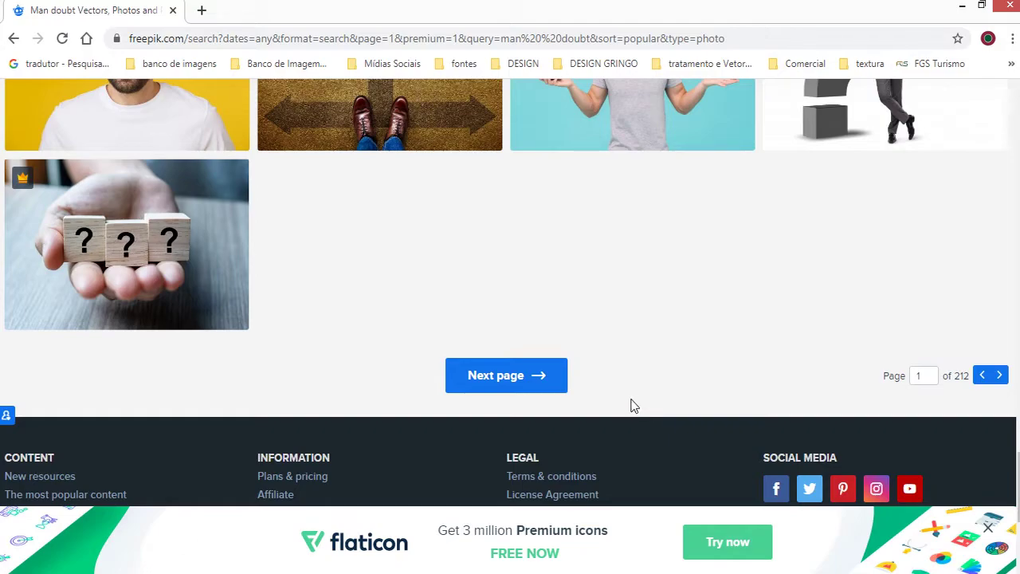
- Load the next page of 'man doubt' photo results and scroll through it
click(512, 378)
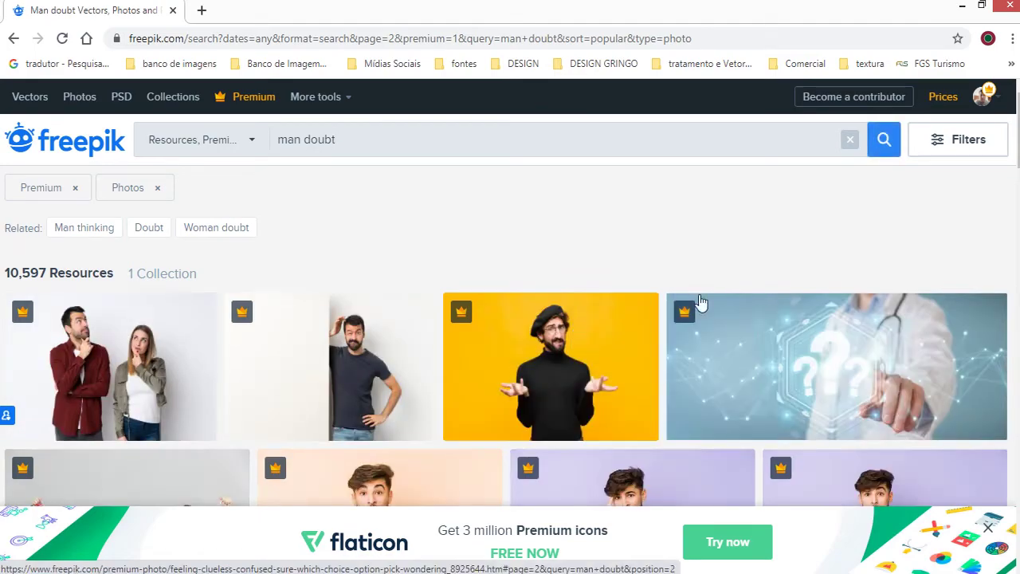
scroll(739, 326, down, 1)
scroll(770, 337, down, 2)
scroll(838, 353, down, 1)
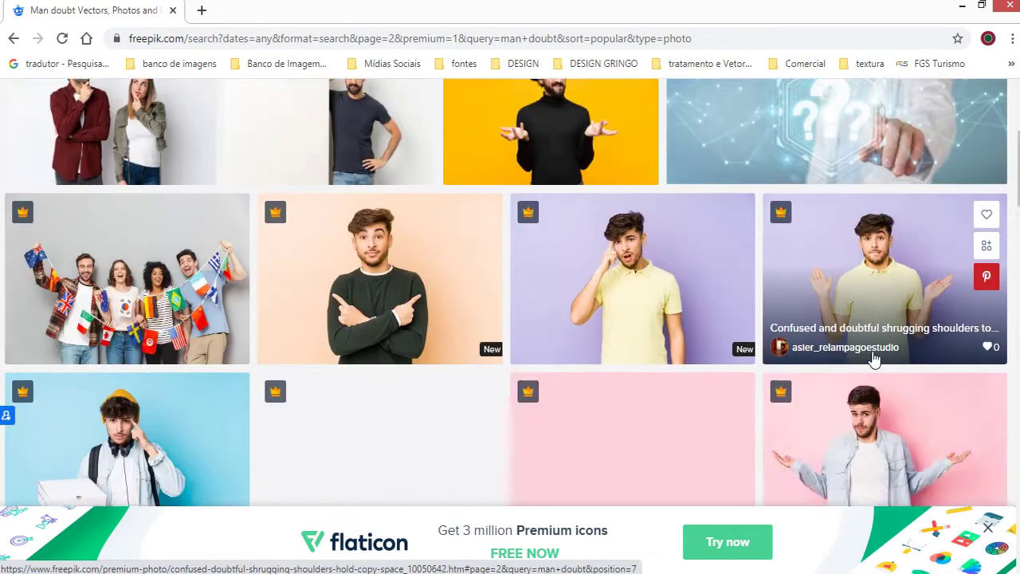
scroll(873, 358, down, 4)
scroll(936, 367, down, 2)
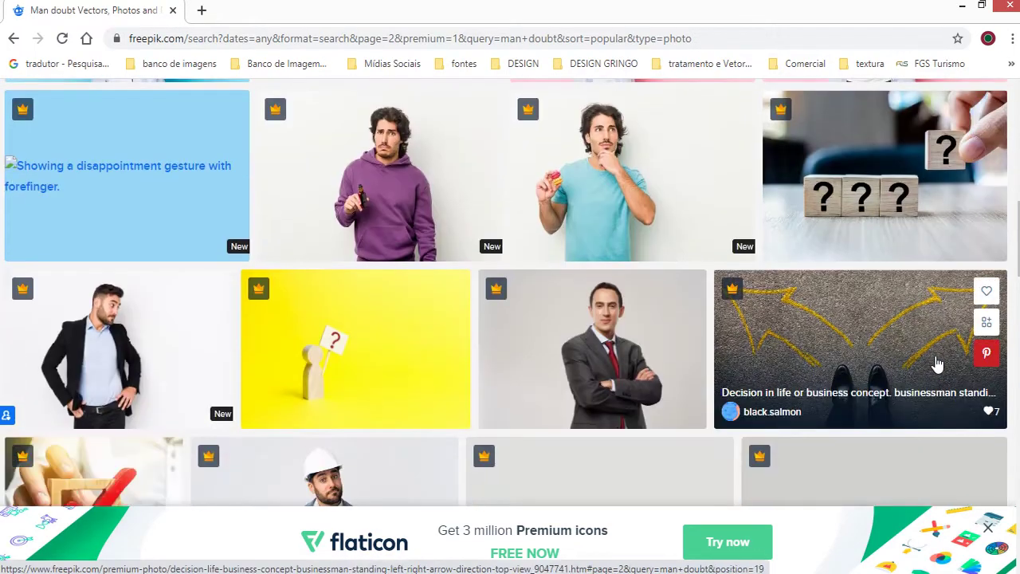
scroll(822, 289, down, 2)
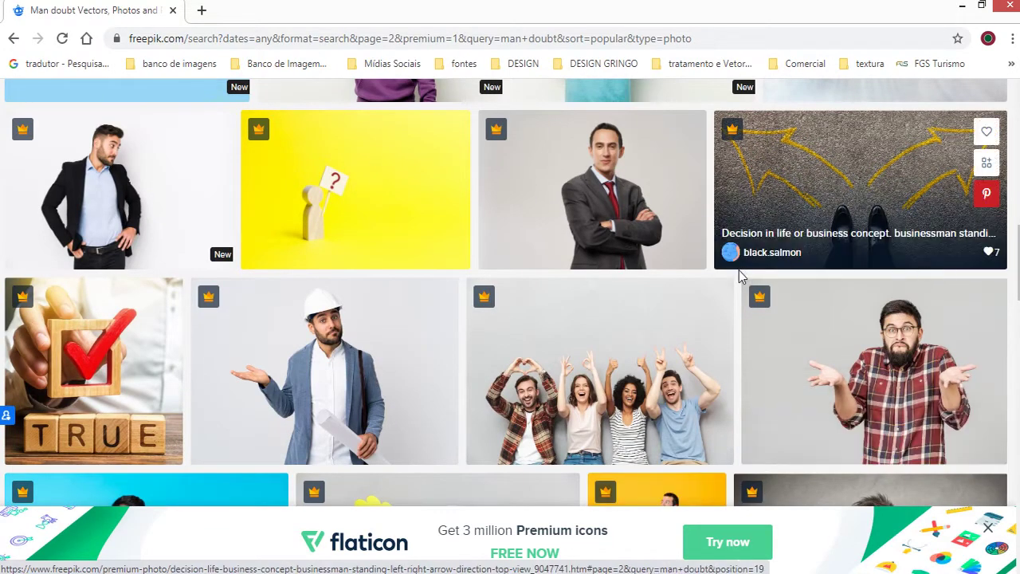
scroll(877, 288, down, 1)
scroll(878, 289, down, 2)
scroll(1000, 297, down, 1)
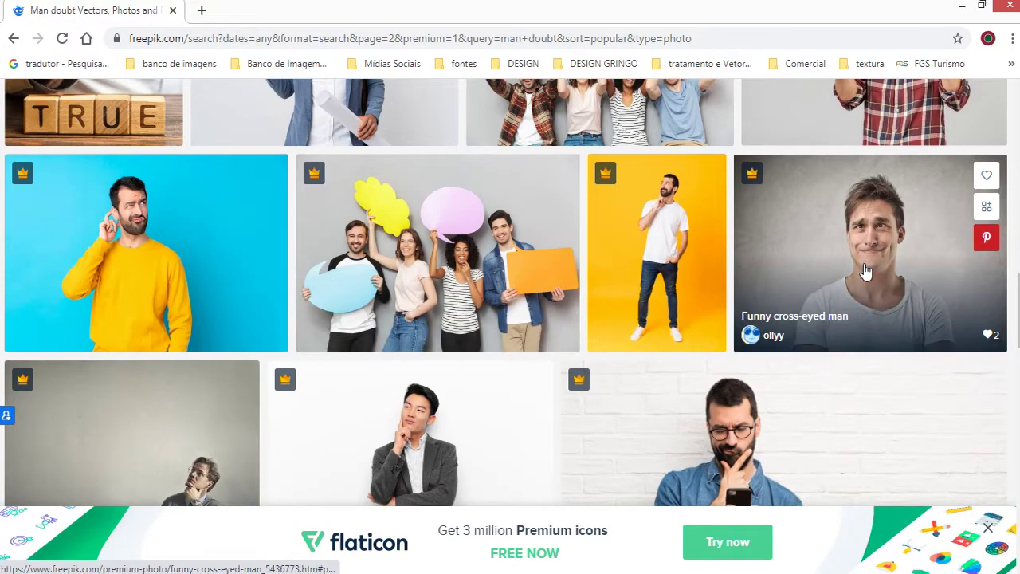
scroll(936, 269, down, 2)
scroll(752, 285, up, 2)
scroll(752, 284, up, 1)
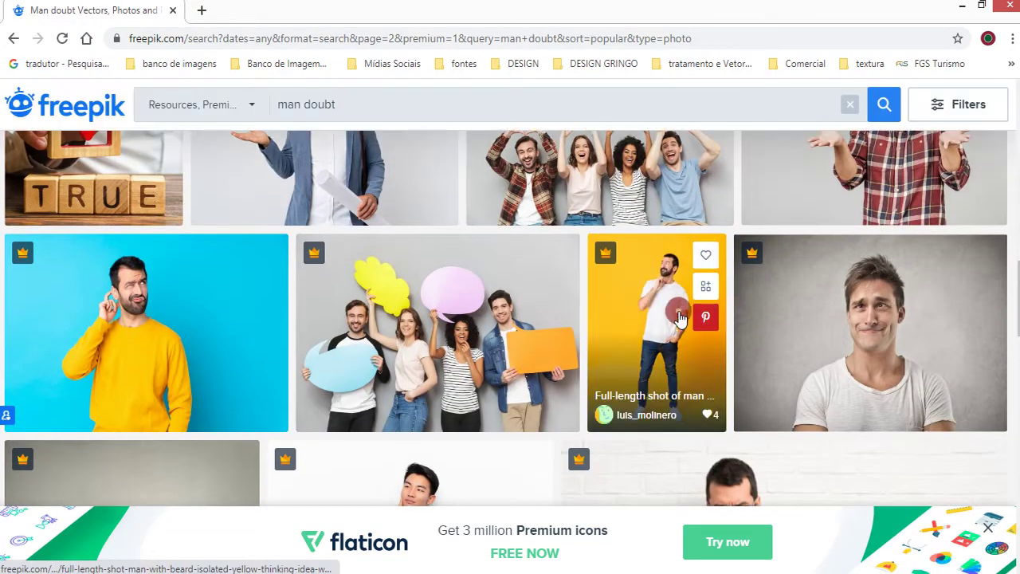
- Preview the full-length man on yellow photo, then return to the results
click(717, 329)
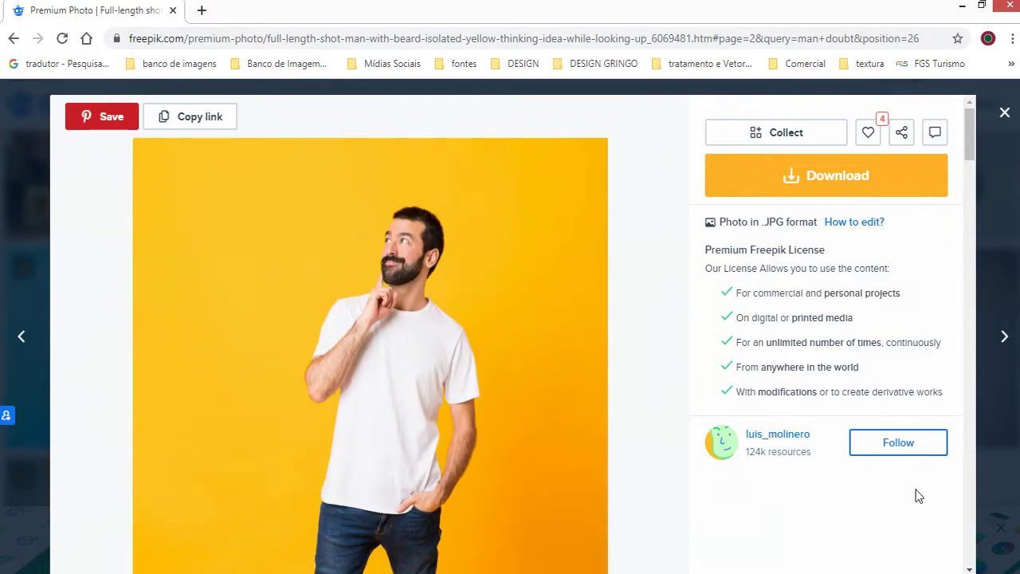
scroll(485, 357, down, 3)
scroll(976, 154, up, 3)
key(Escape)
- Scroll down through the rest of that results page
scroll(623, 229, down, 5)
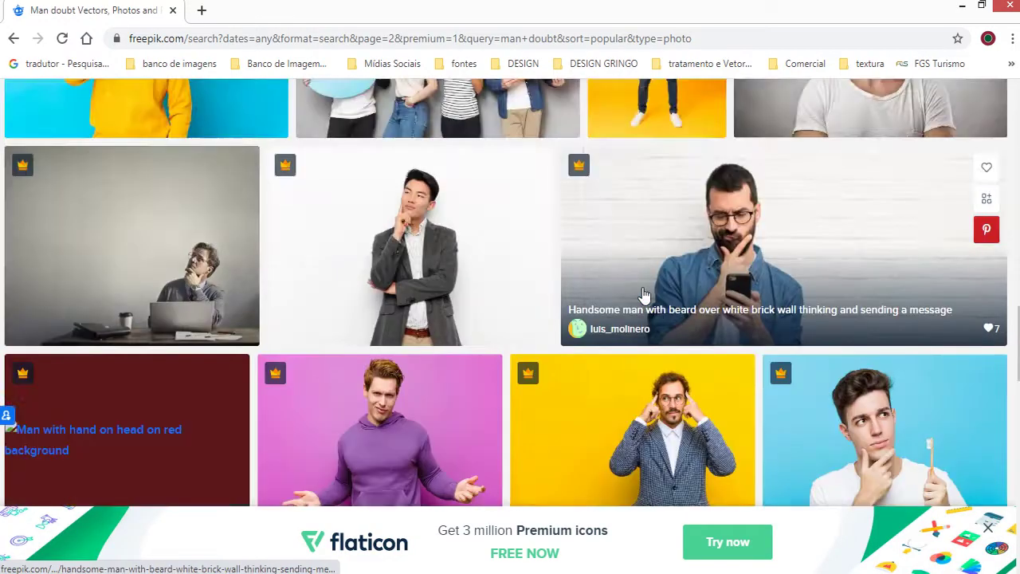
scroll(985, 295, down, 4)
scroll(827, 353, down, 1)
scroll(778, 344, down, 2)
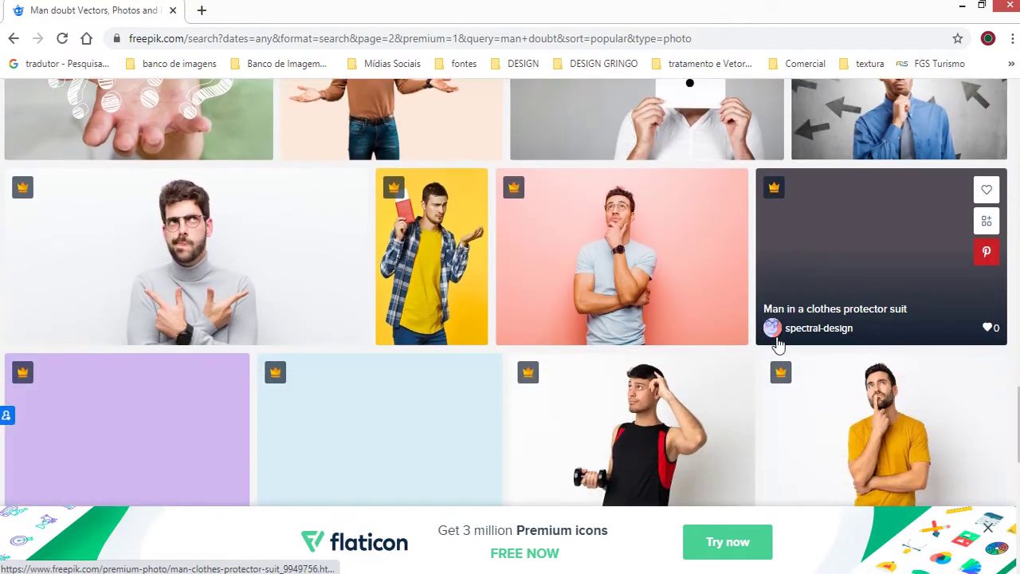
scroll(683, 513, down, 2)
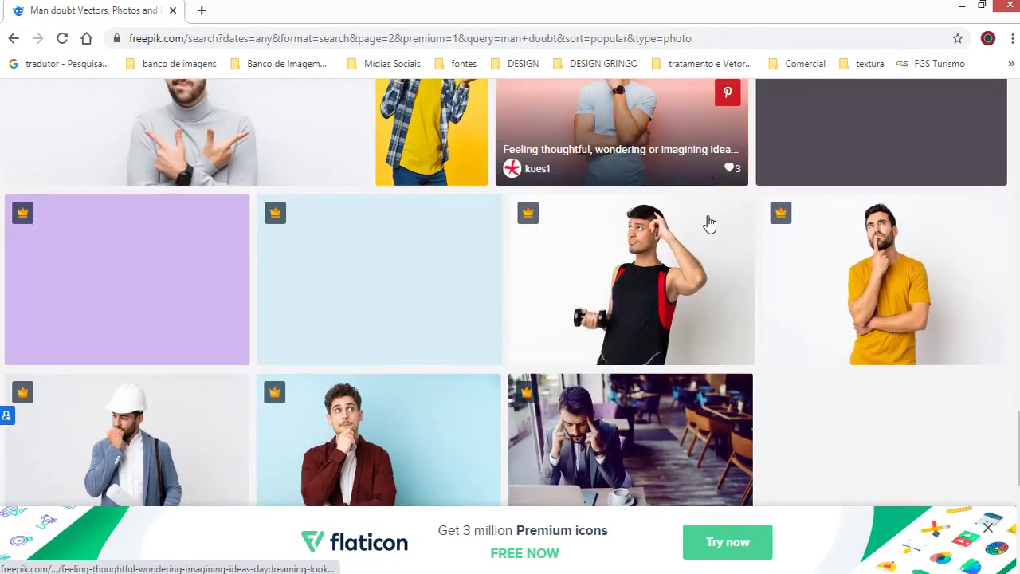
scroll(932, 327, down, 1)
scroll(931, 327, down, 2)
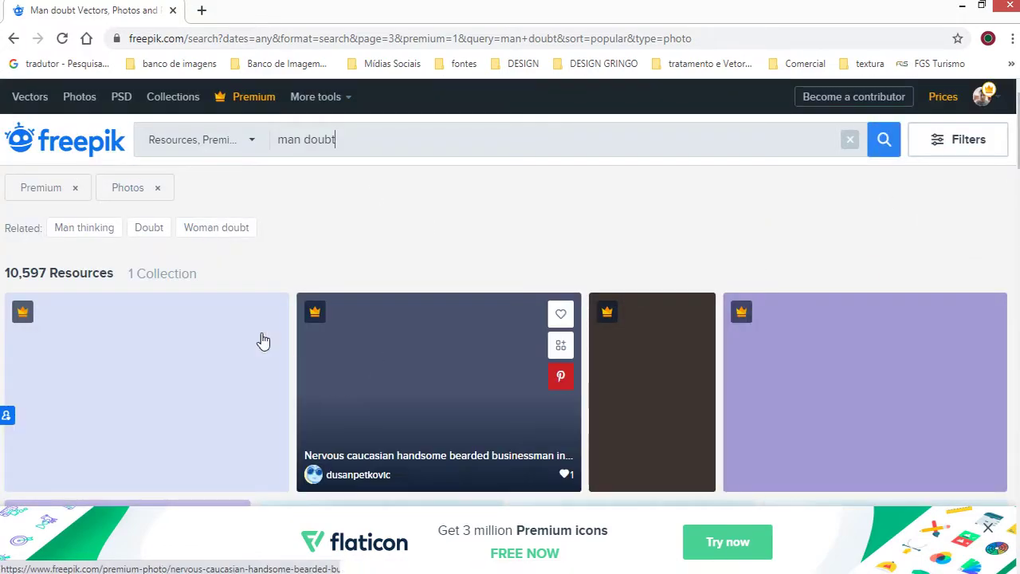
scroll(793, 228, down, 1)
scroll(717, 240, down, 2)
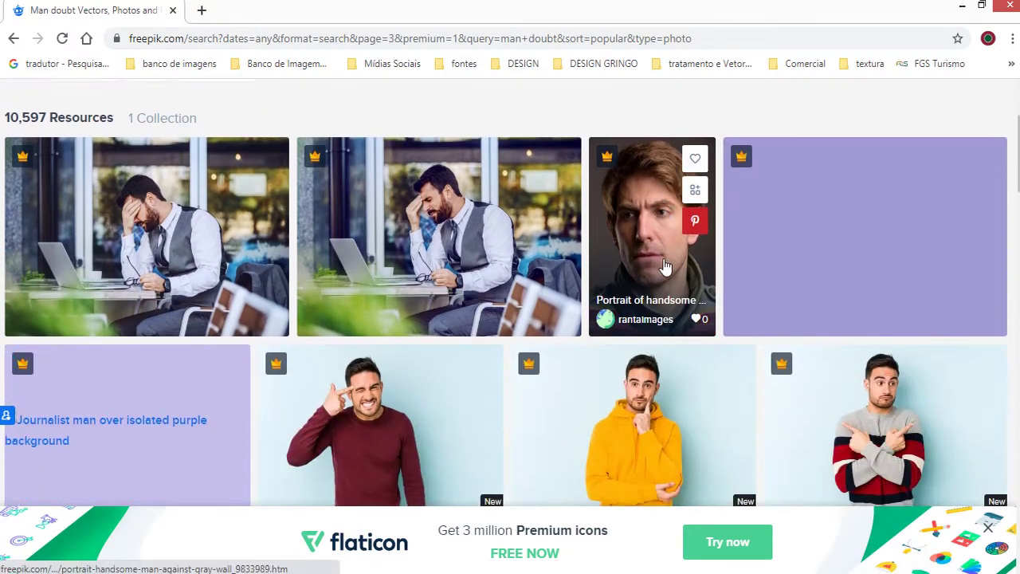
scroll(673, 278, down, 2)
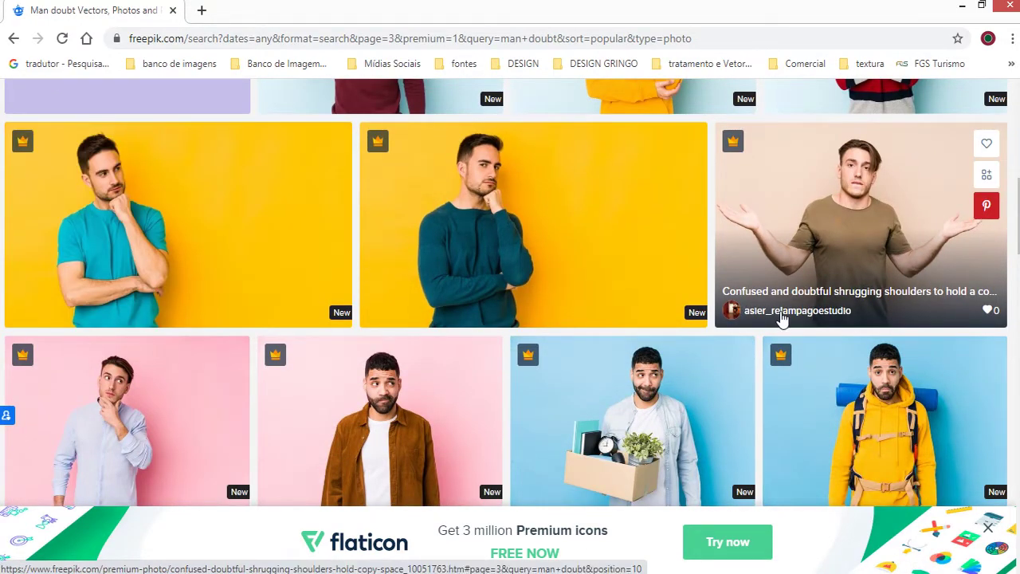
scroll(769, 327, down, 5)
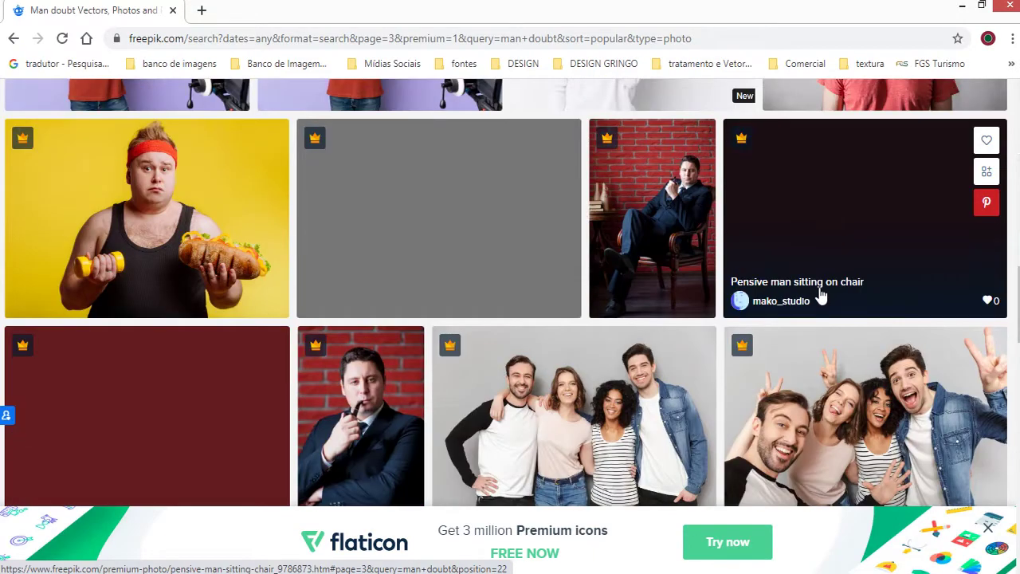
scroll(821, 295, down, 1)
scroll(881, 235, down, 2)
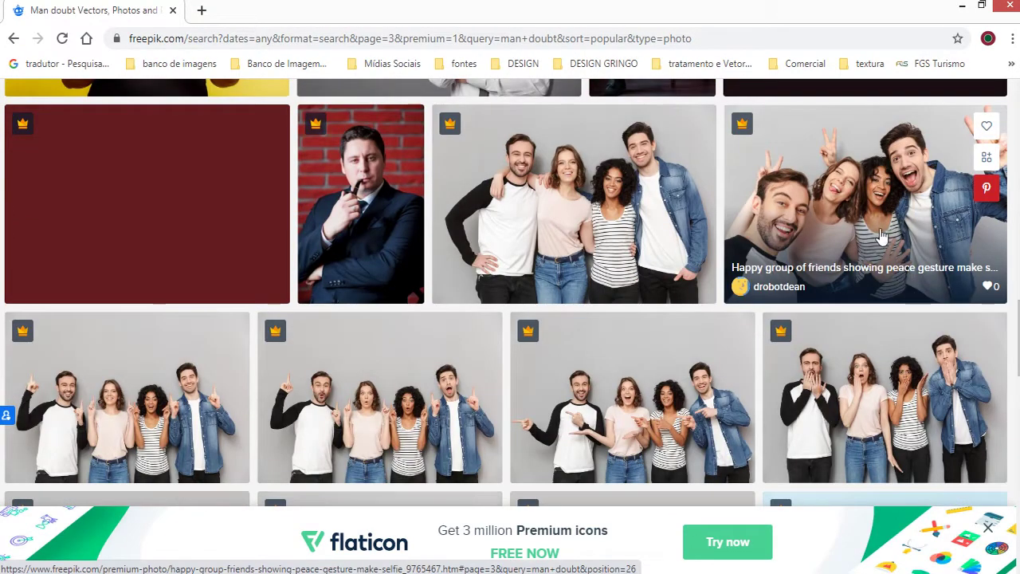
scroll(881, 235, down, 3)
scroll(889, 233, down, 2)
scroll(899, 231, down, 2)
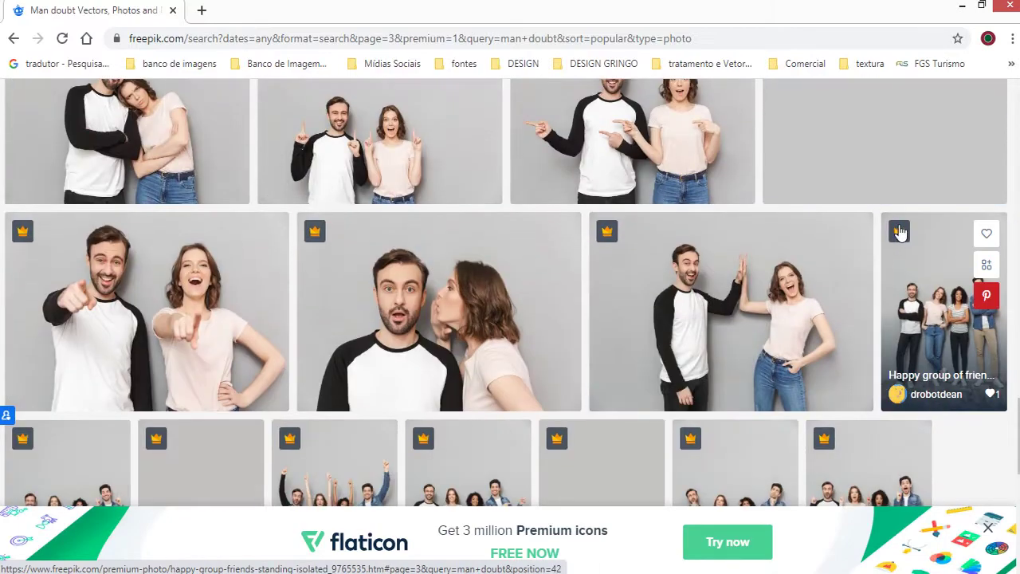
scroll(899, 232, down, 1)
scroll(899, 232, down, 2)
scroll(798, 239, down, 2)
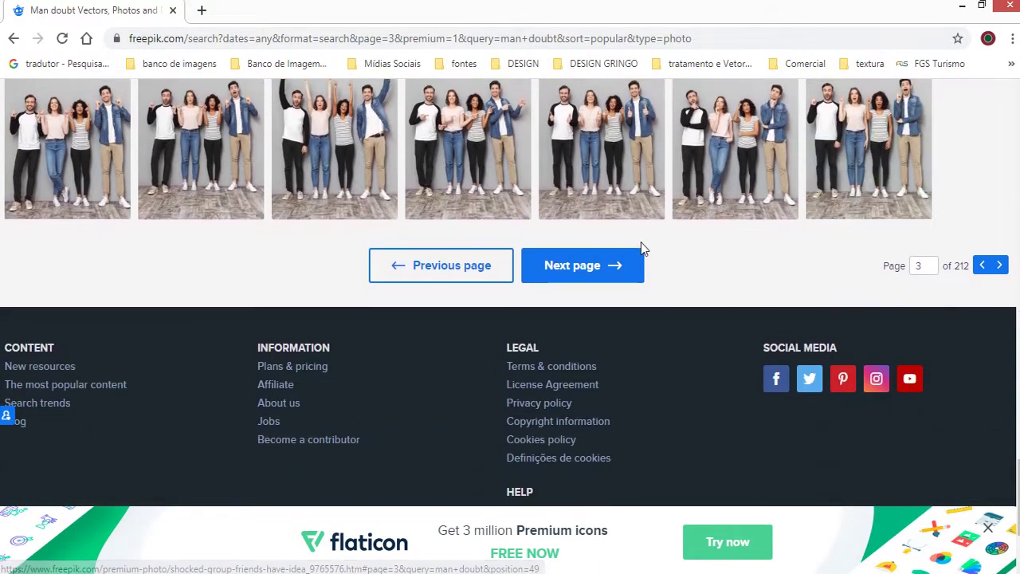
- Move on to page 4 of the results and scroll through it
click(582, 264)
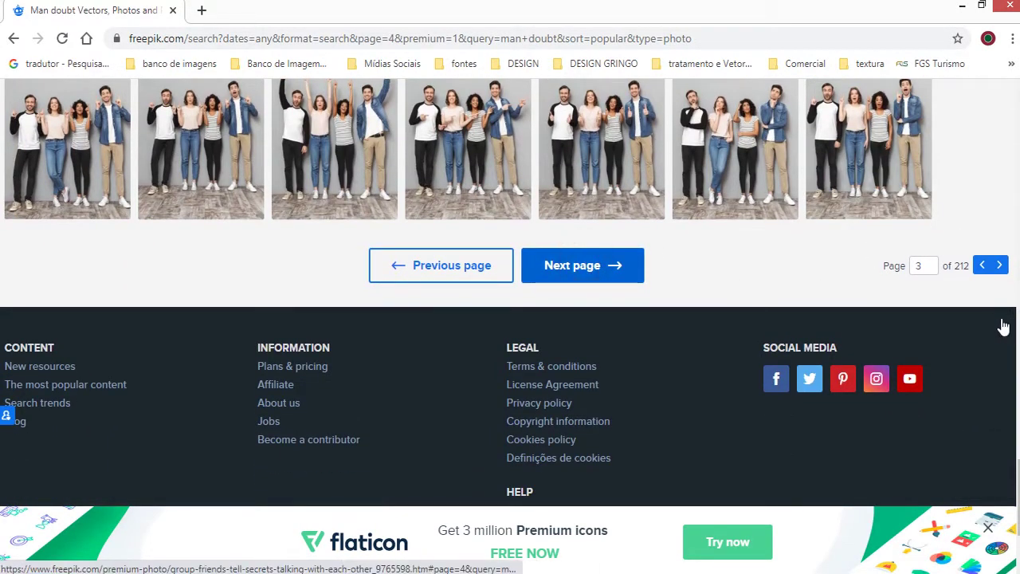
scroll(914, 238, down, 3)
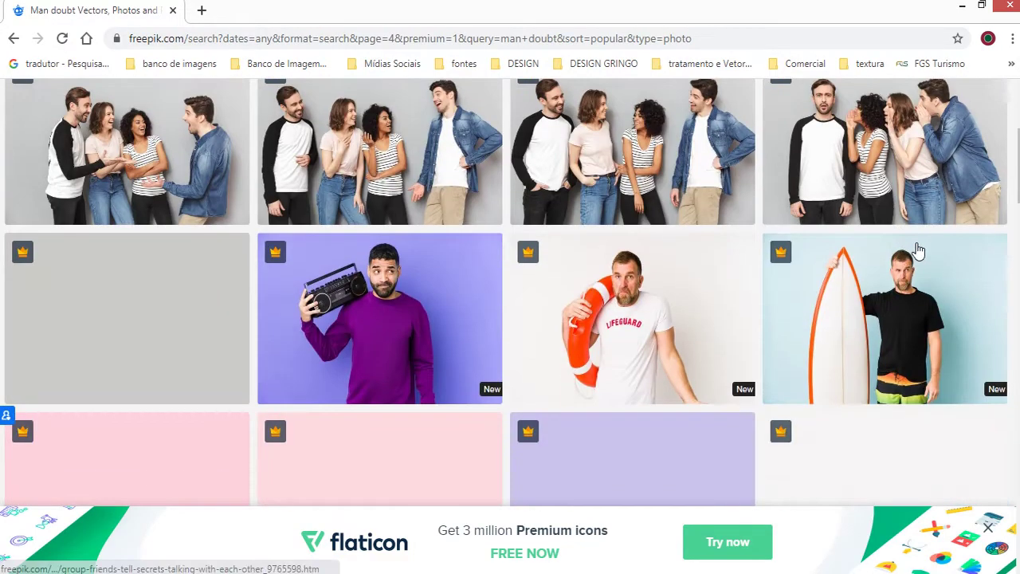
scroll(877, 250, down, 1)
scroll(872, 253, down, 1)
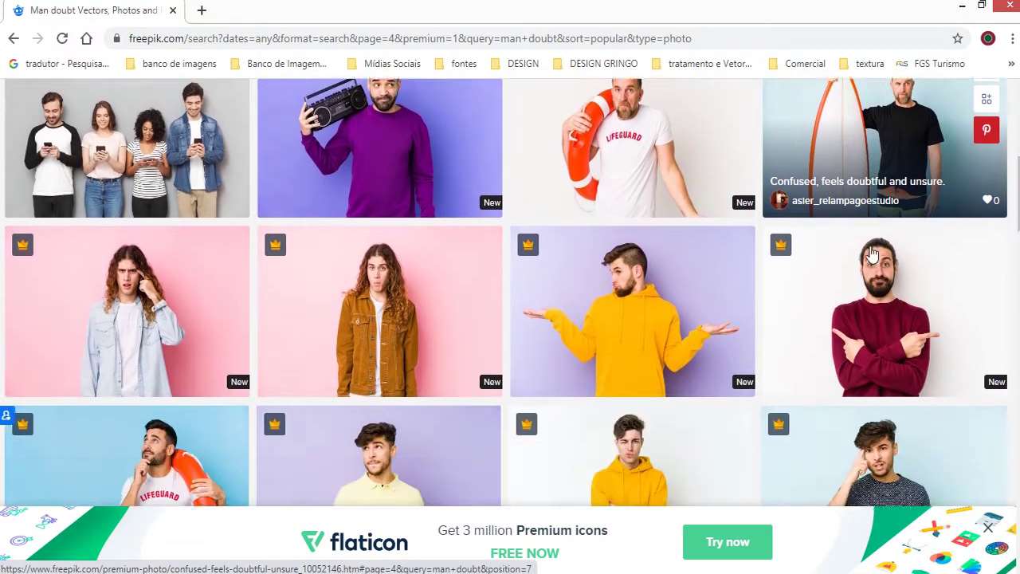
scroll(871, 253, down, 1)
scroll(872, 220, down, 2)
scroll(872, 221, down, 2)
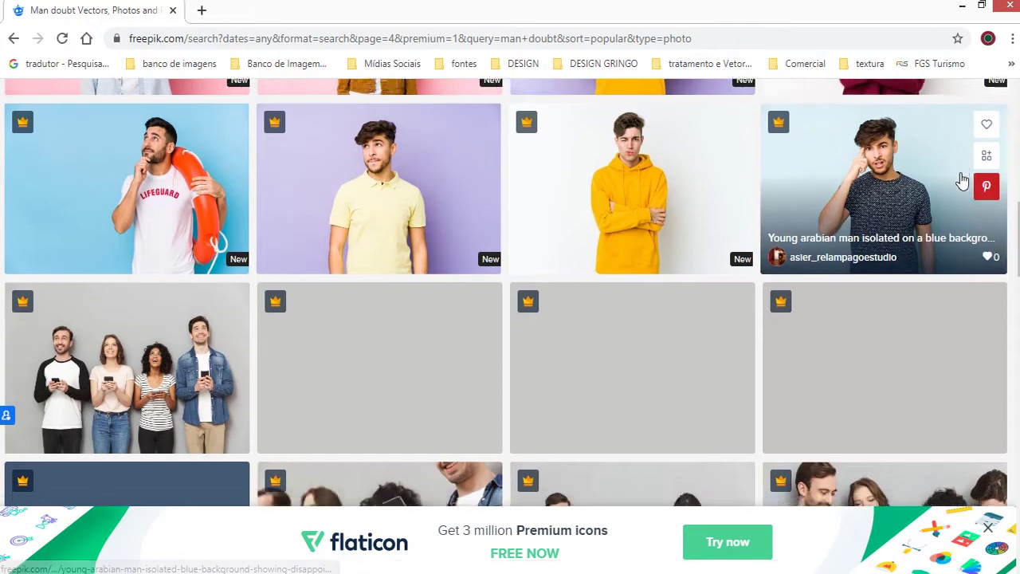
scroll(963, 180, down, 3)
scroll(927, 255, up, 1)
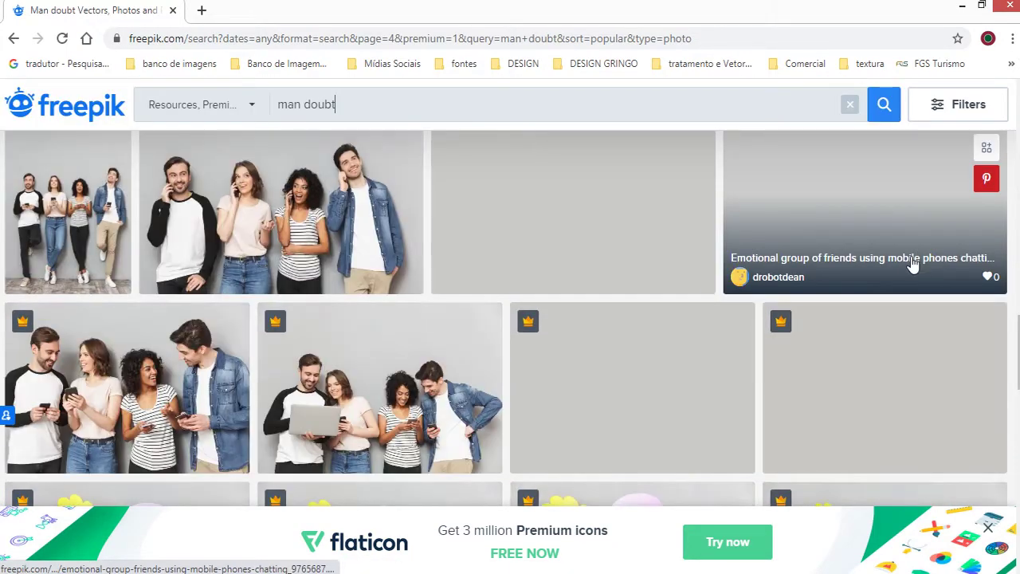
scroll(909, 264, down, 3)
scroll(832, 227, down, 2)
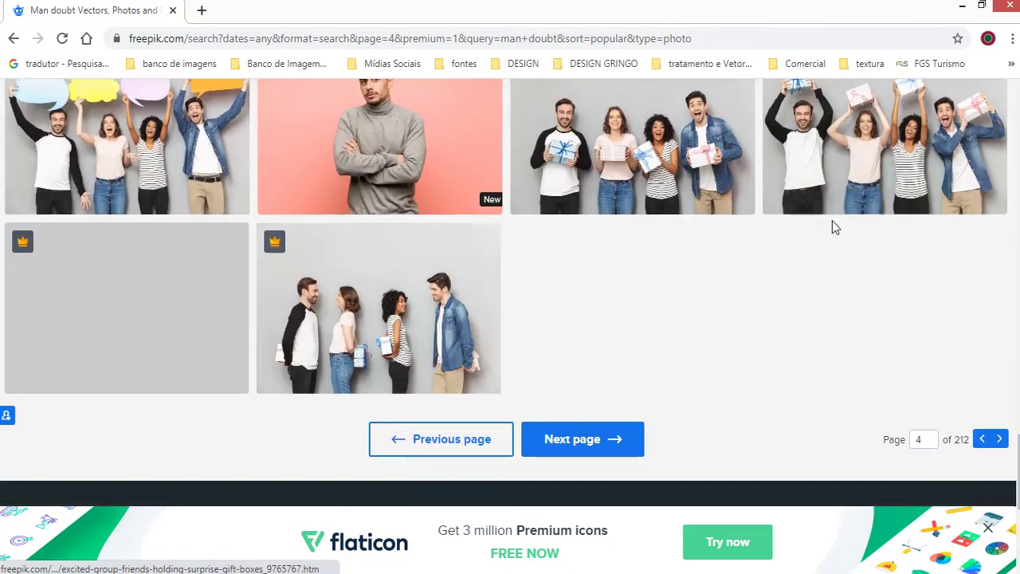
scroll(833, 227, down, 3)
- Move on to page 5 and scroll down to its last row
click(588, 197)
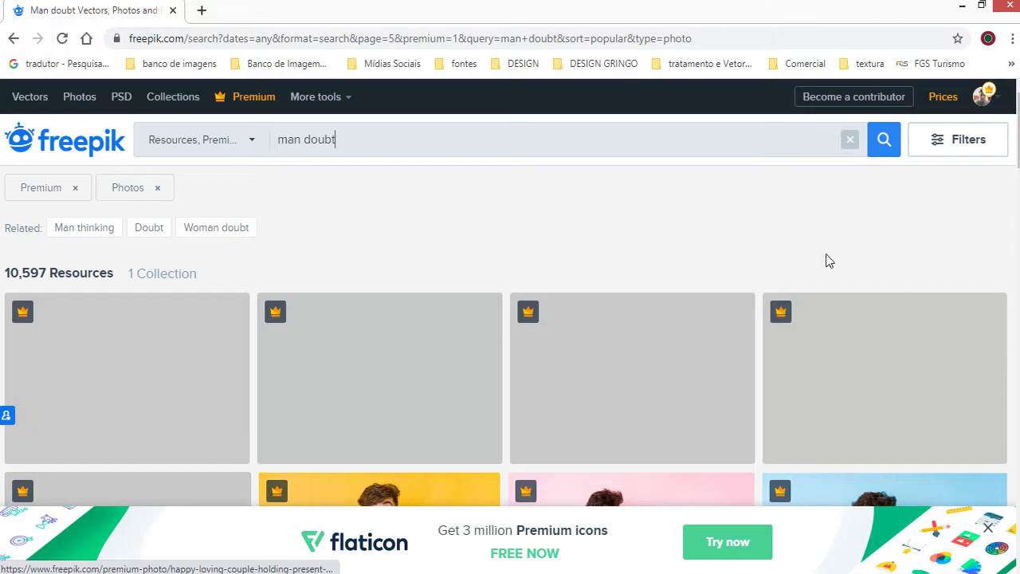
scroll(965, 263, down, 2)
scroll(930, 327, down, 1)
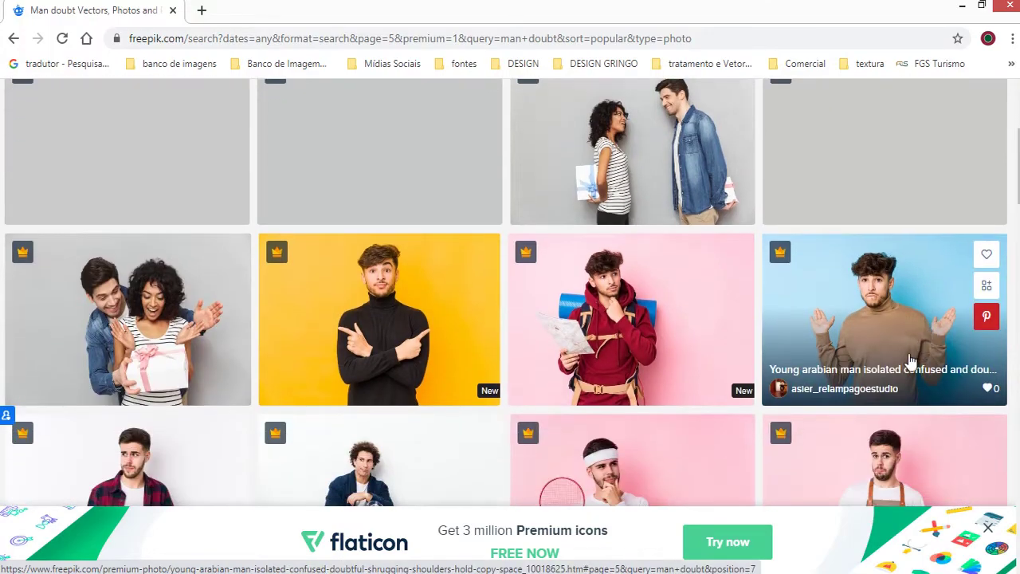
scroll(913, 363, down, 3)
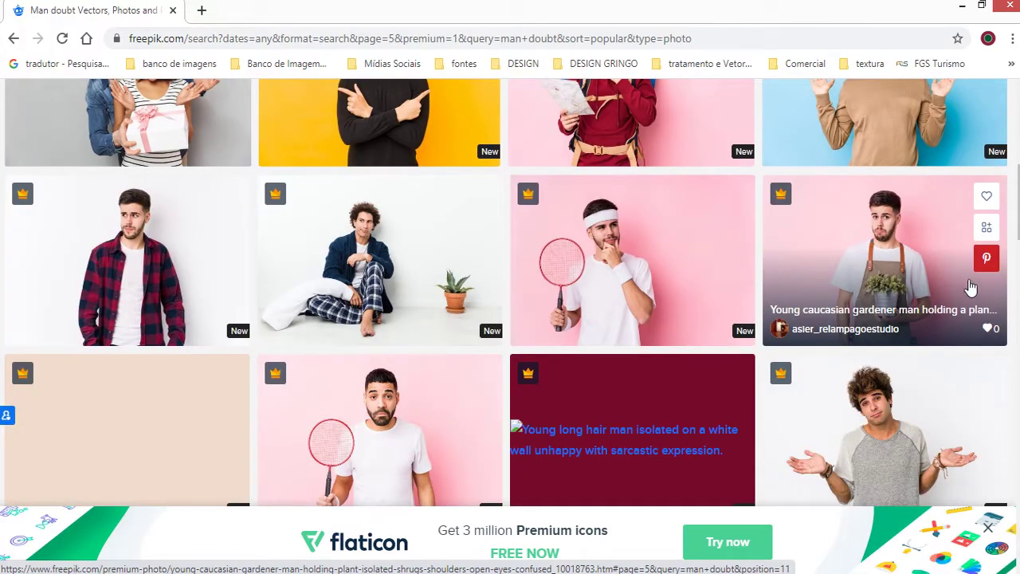
scroll(996, 285, down, 4)
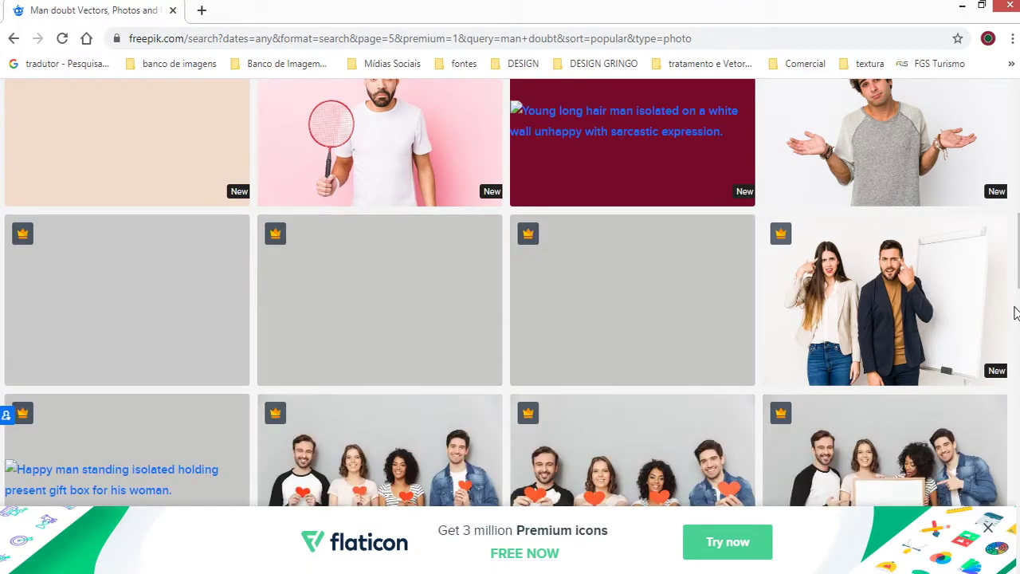
scroll(1014, 312, down, 5)
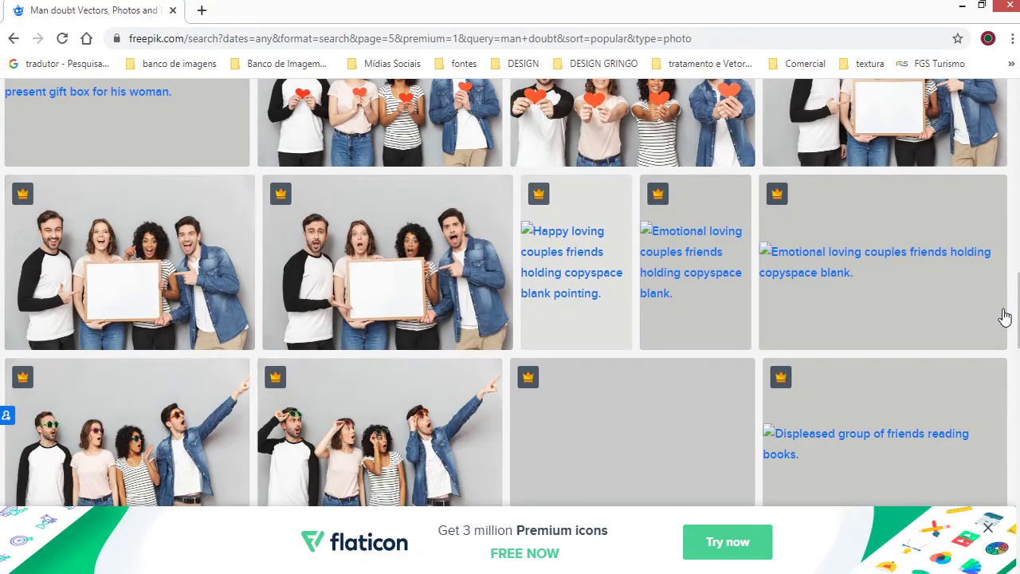
scroll(1002, 319, down, 5)
scroll(997, 319, down, 3)
scroll(993, 323, down, 3)
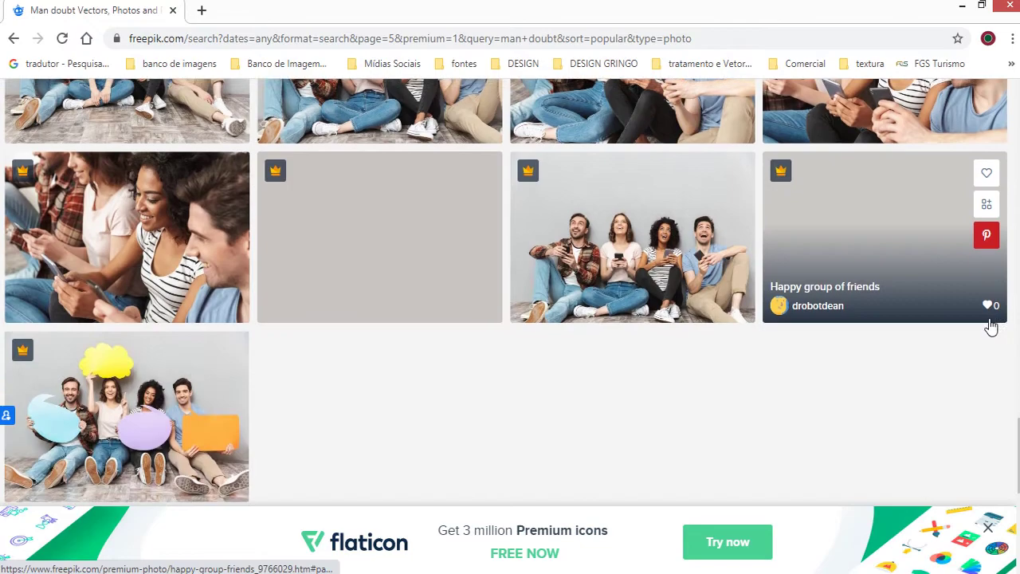
scroll(991, 326, down, 4)
- Advance to page 6 of the results and scroll through it
click(553, 229)
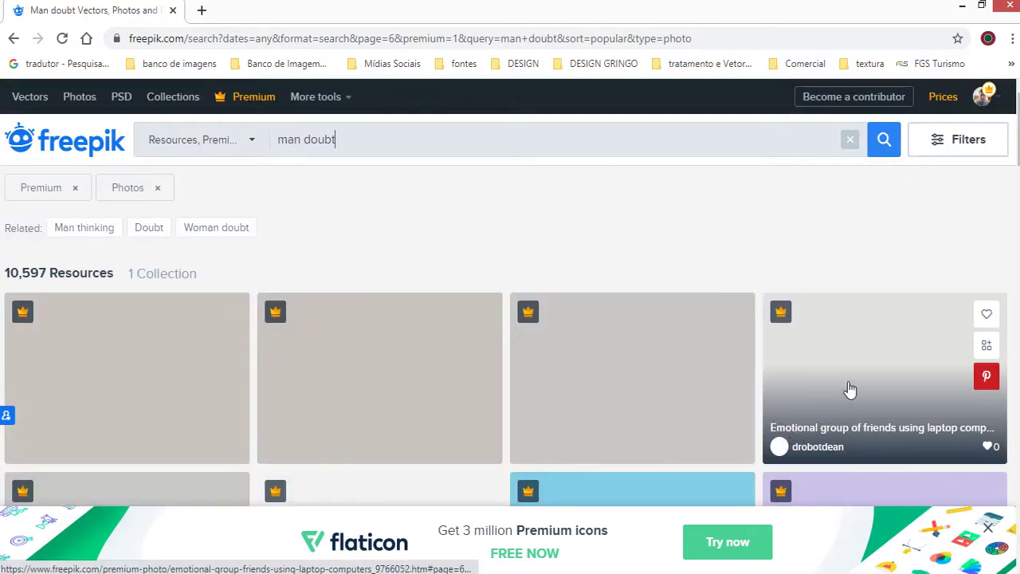
scroll(921, 315, down, 4)
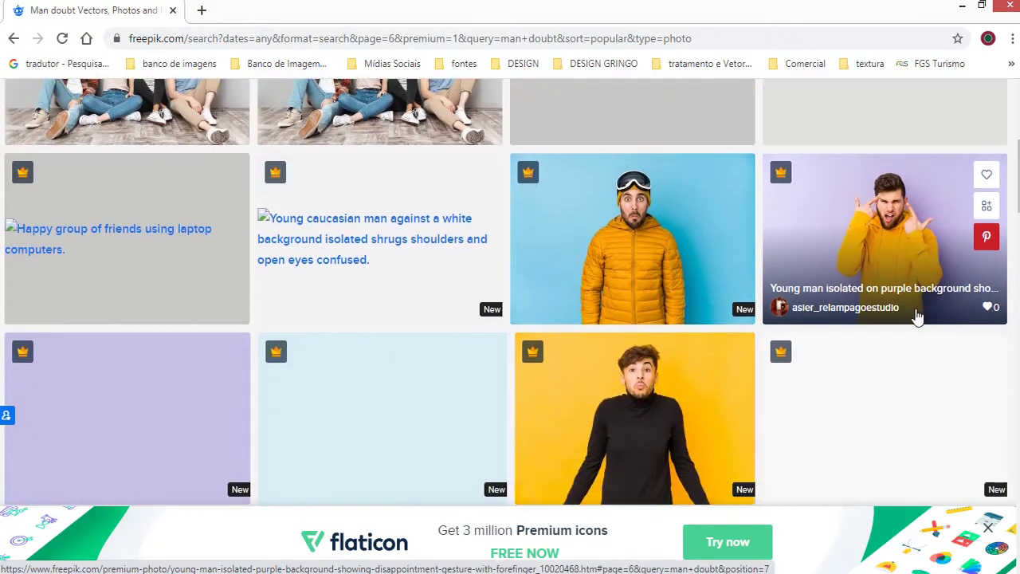
scroll(893, 311, down, 3)
scroll(805, 296, down, 2)
scroll(760, 317, down, 3)
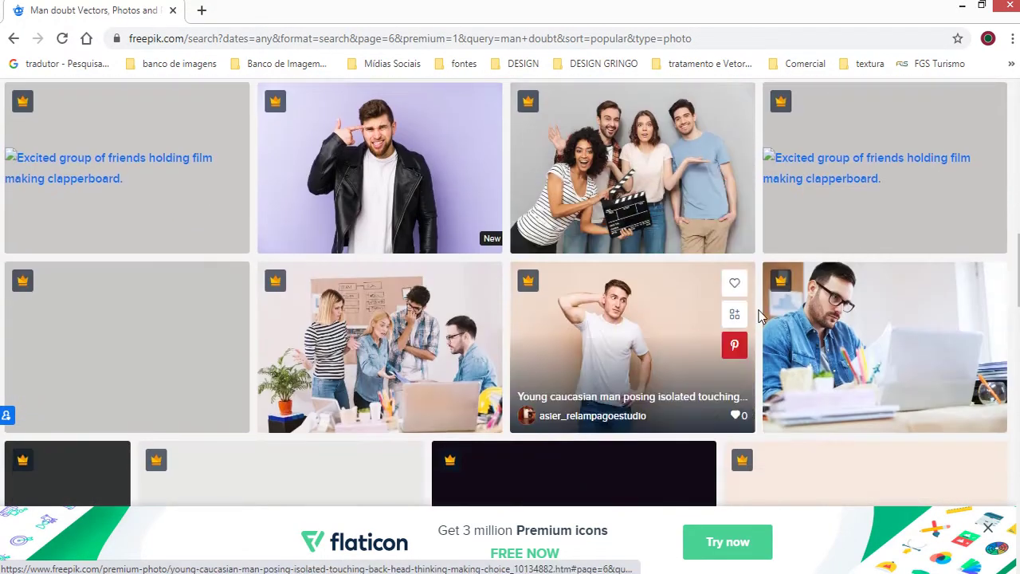
scroll(952, 308, down, 4)
scroll(941, 316, down, 1)
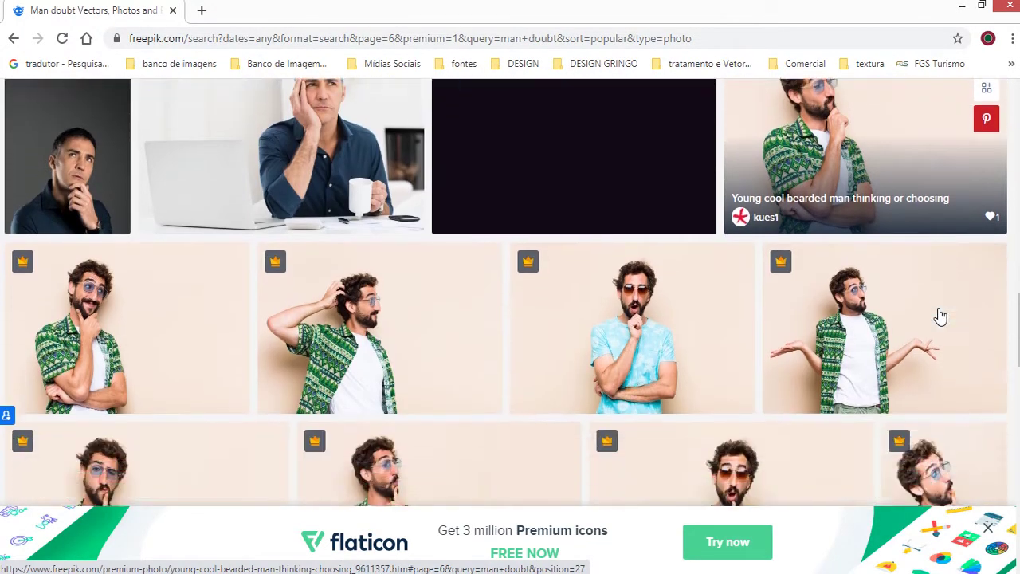
scroll(941, 316, down, 2)
scroll(934, 323, down, 3)
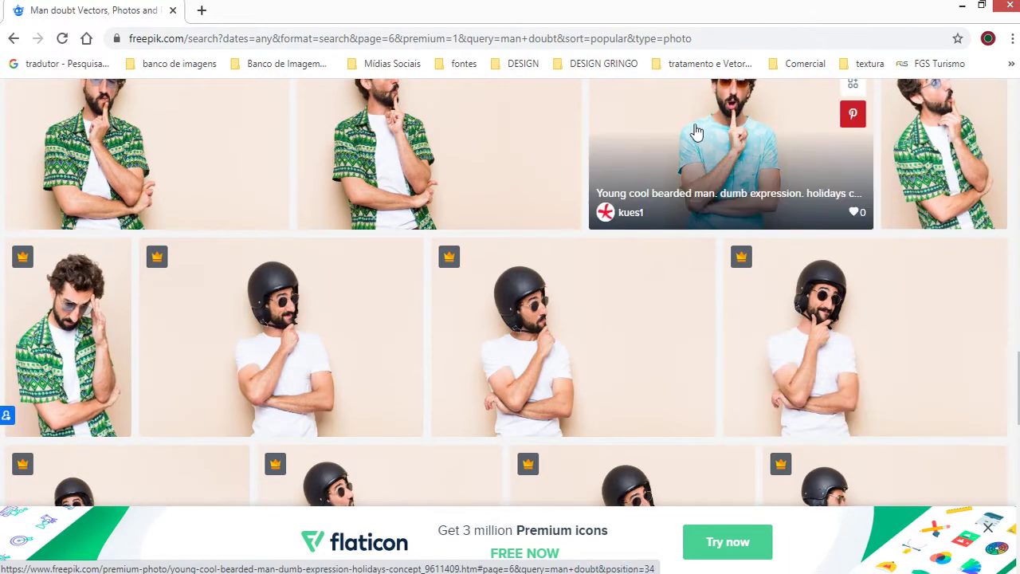
scroll(635, 271, down, 4)
scroll(749, 365, down, 4)
- Advance to page 7 of the results and scroll through it
click(588, 304)
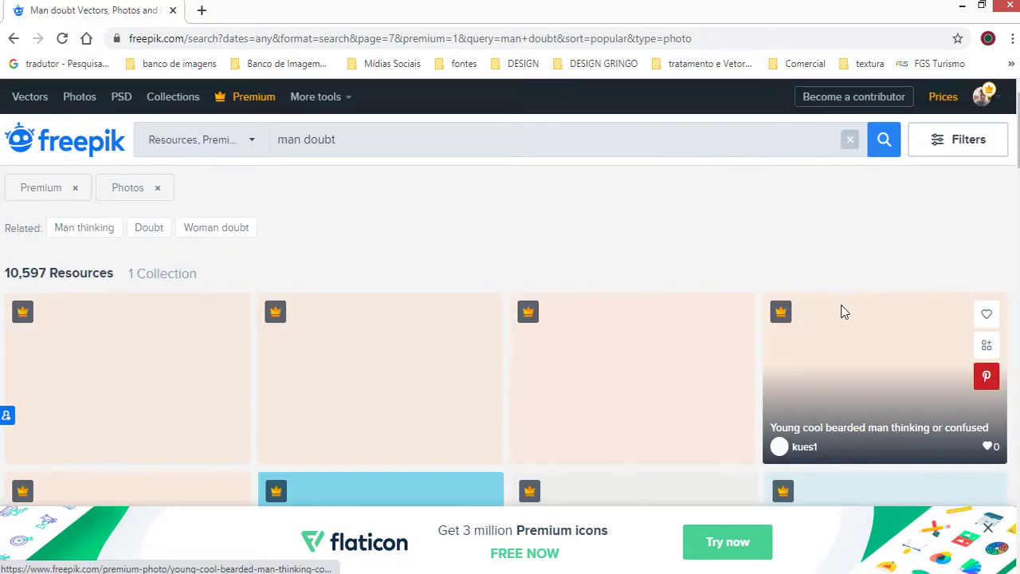
scroll(863, 284, down, 4)
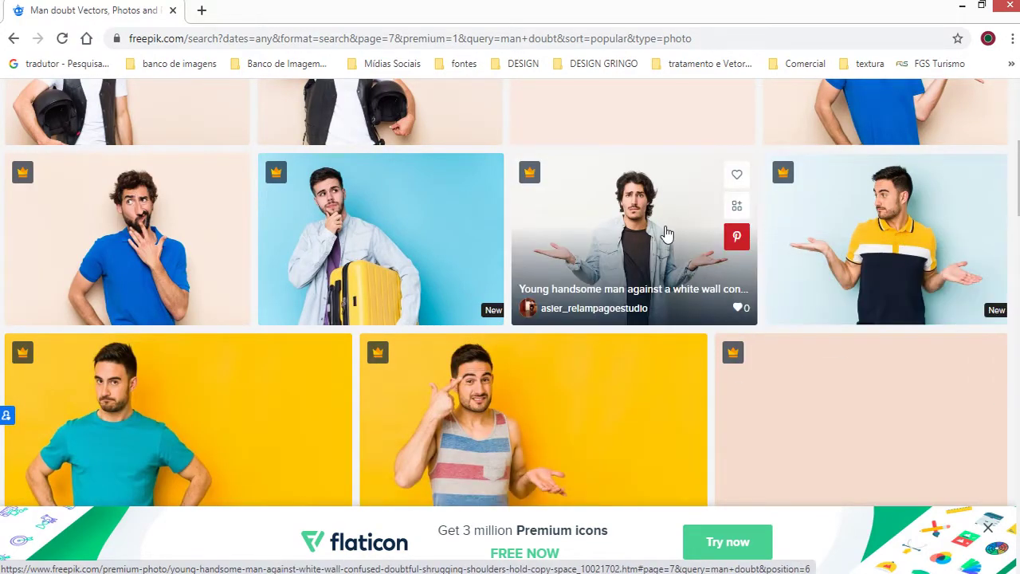
scroll(877, 279, down, 5)
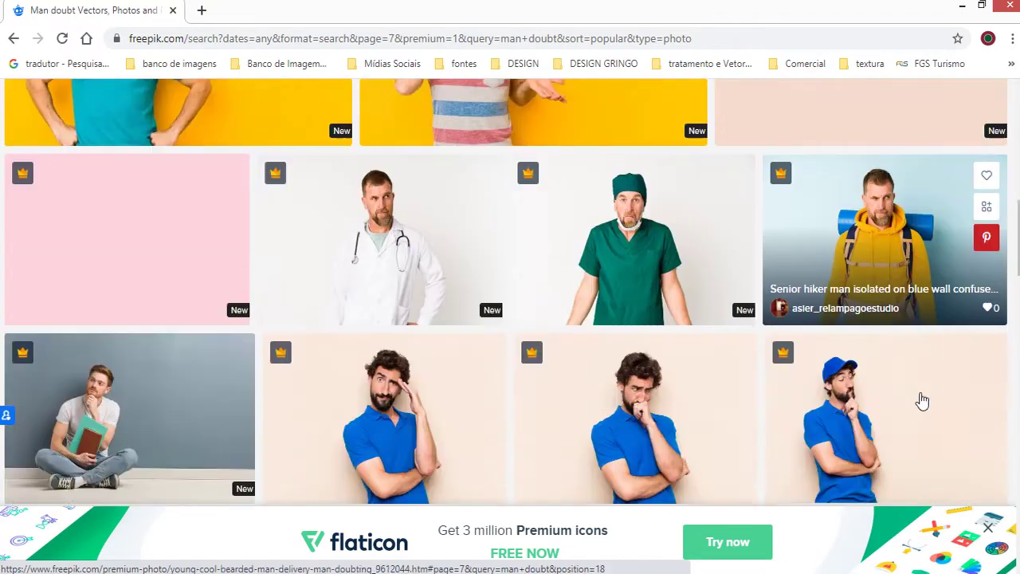
scroll(921, 399, down, 1)
scroll(915, 397, down, 5)
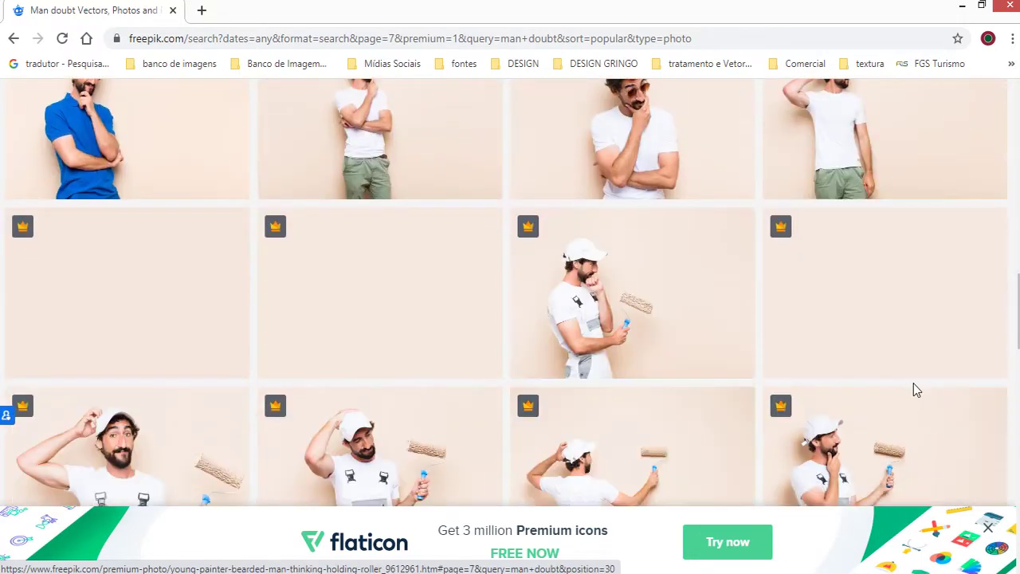
scroll(914, 387, down, 2)
scroll(911, 388, down, 2)
scroll(909, 389, down, 4)
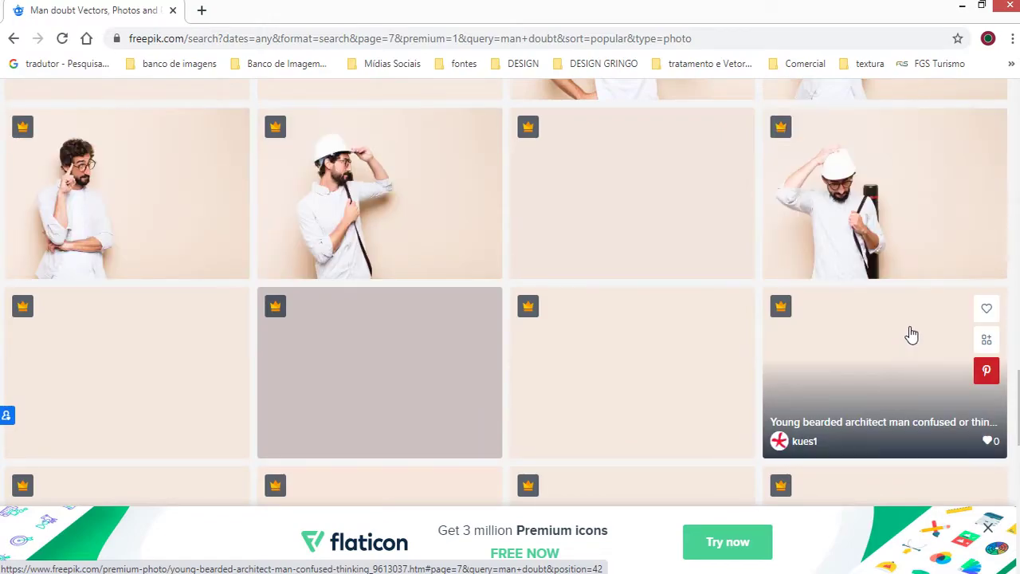
scroll(917, 359, down, 2)
scroll(924, 374, down, 4)
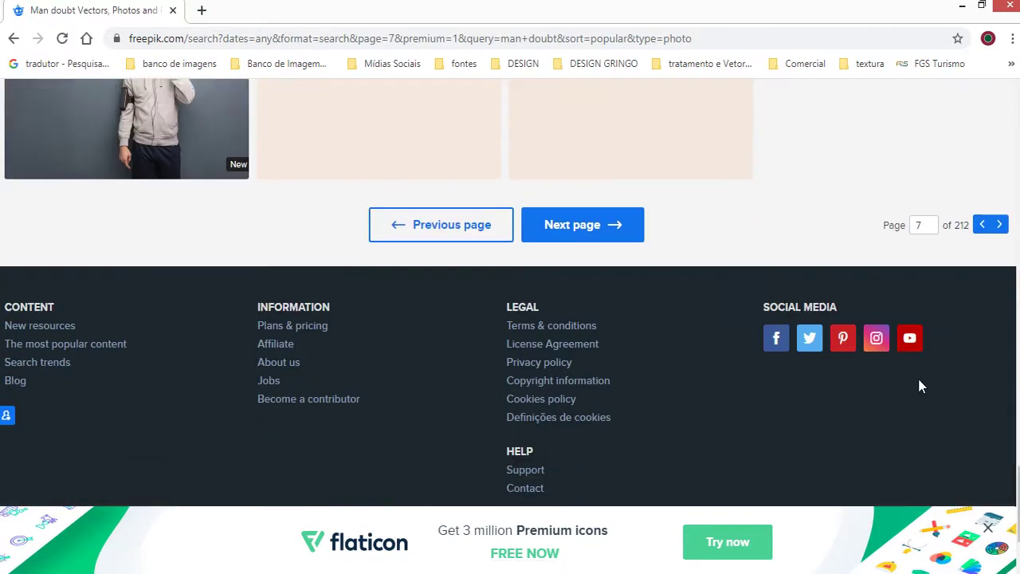
- Jump back to page 1 of the results and scroll through it
click(927, 229)
text(1)
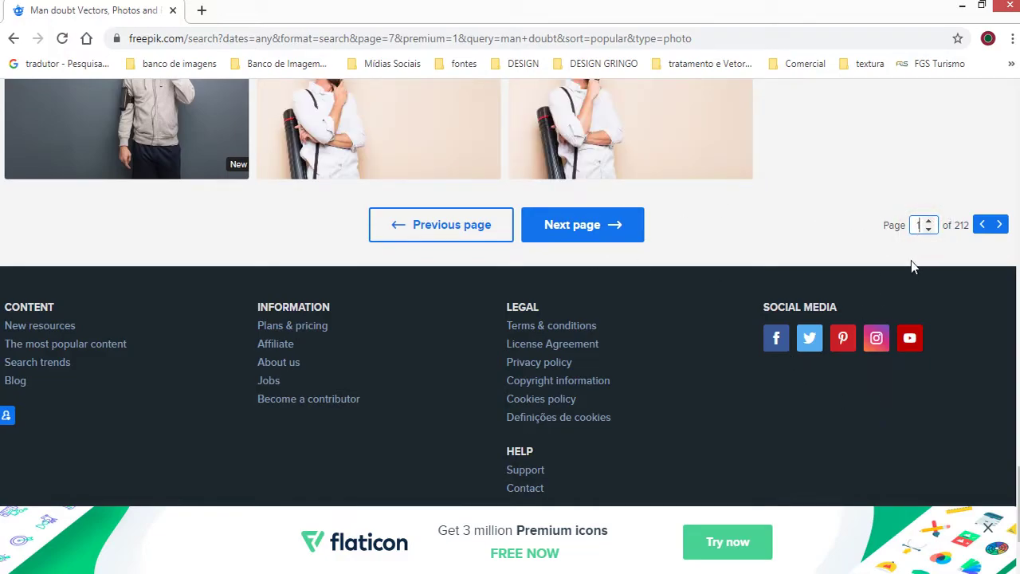
key(Return)
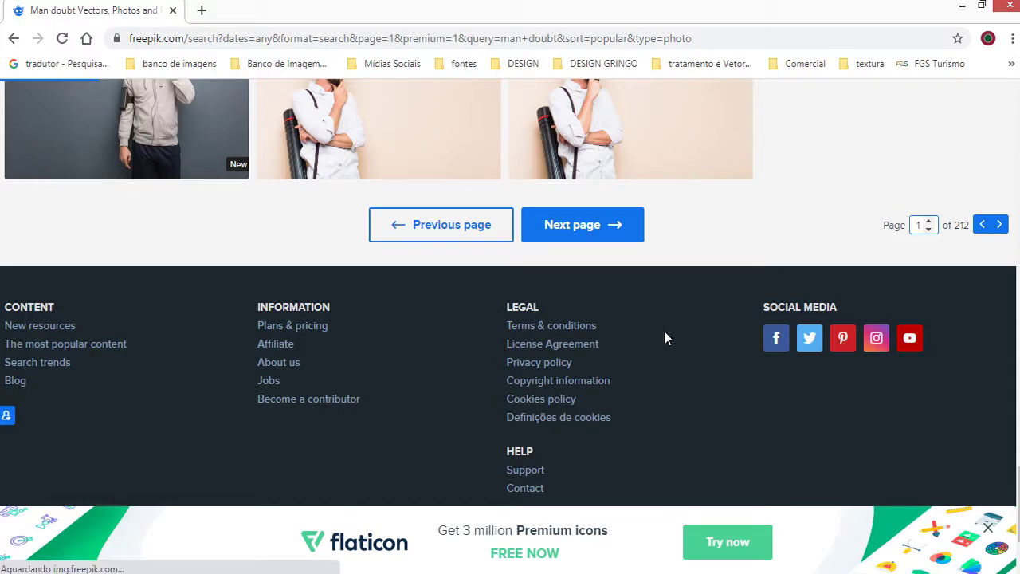
scroll(815, 275, down, 2)
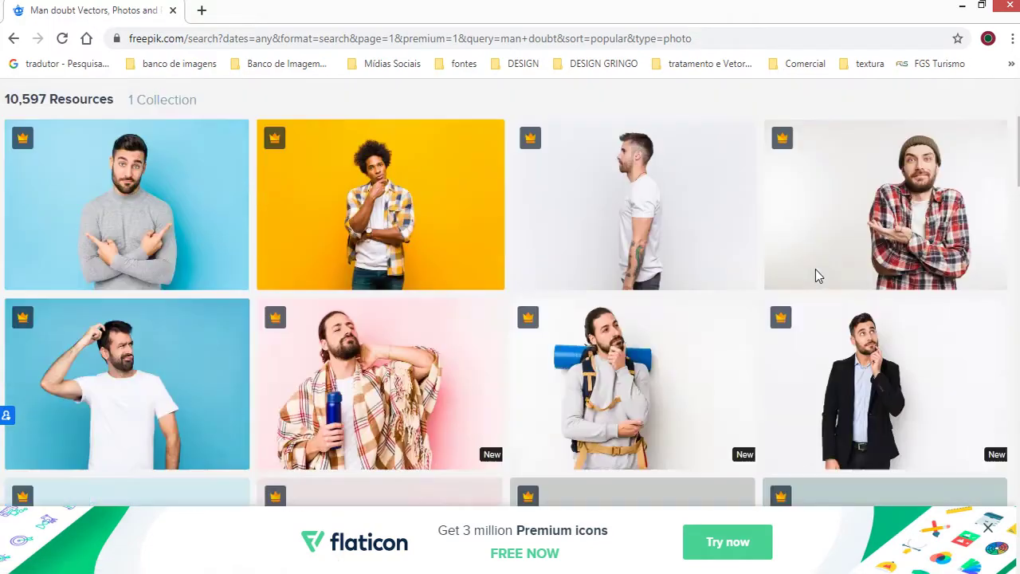
scroll(815, 271, down, 1)
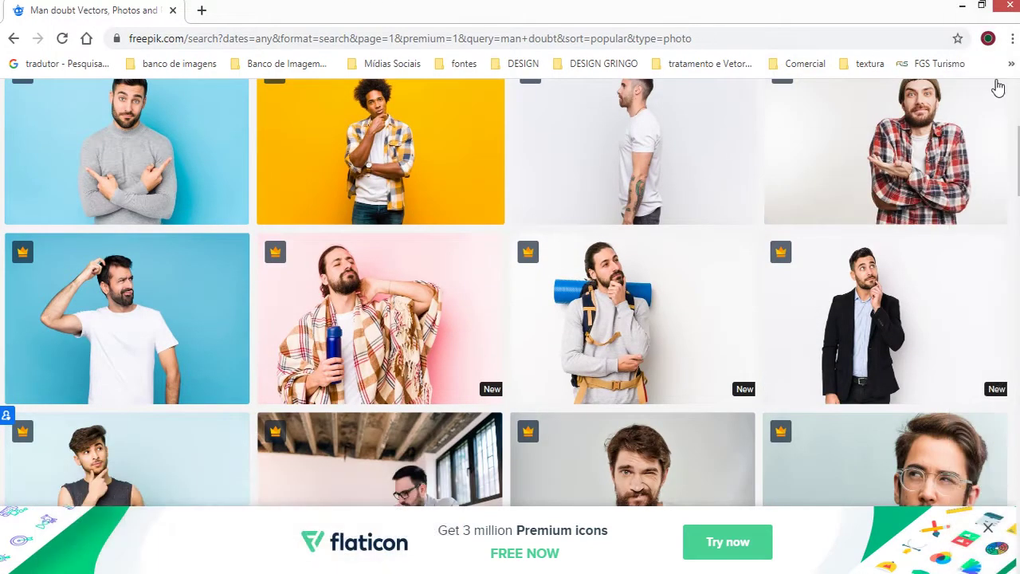
scroll(695, 205, down, 2)
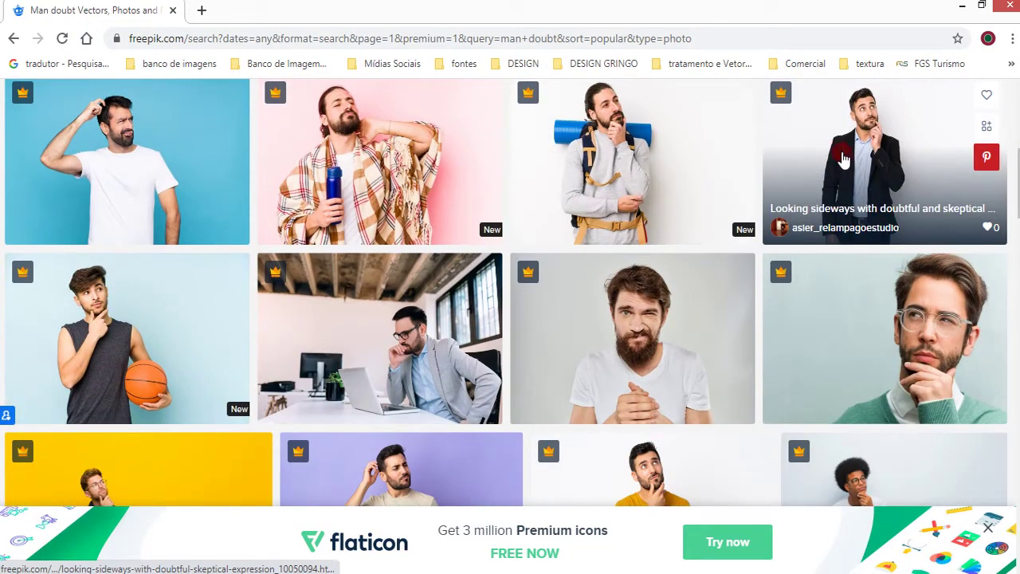
- Download the doubtful man in a dark suit photo and open the downloaded zip
click(843, 159)
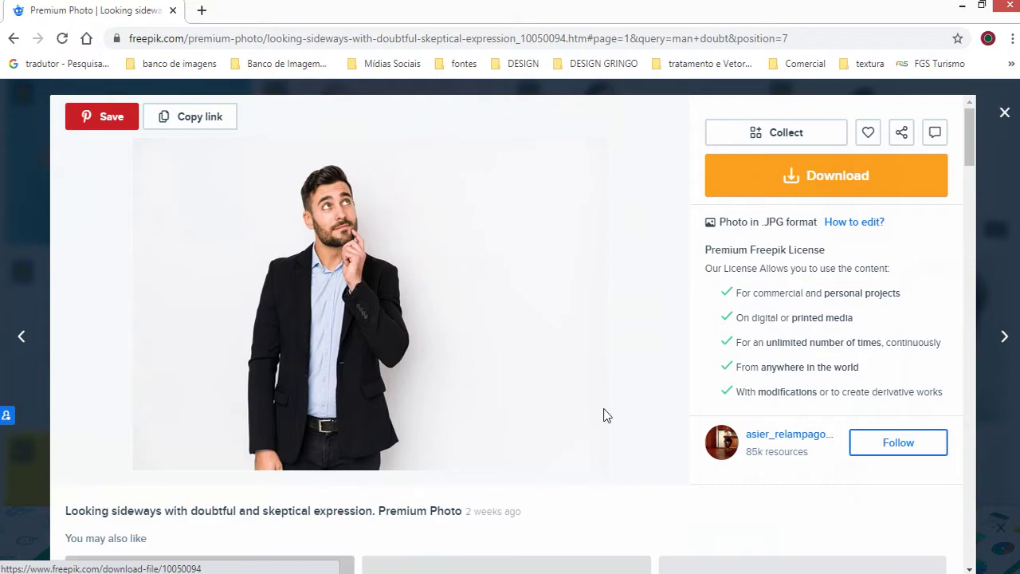
click(780, 177)
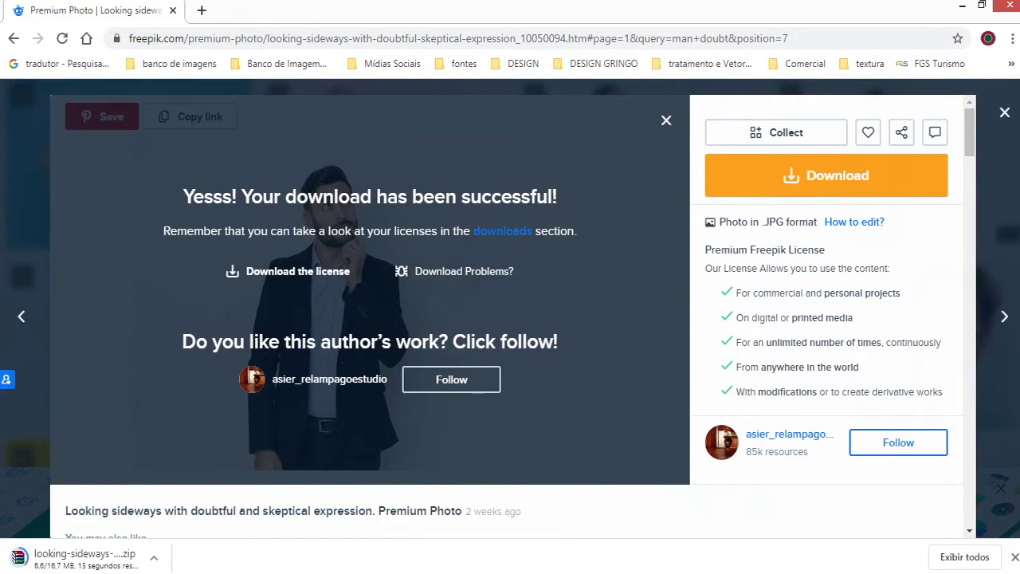
key(alt+Tab)
click(593, 333)
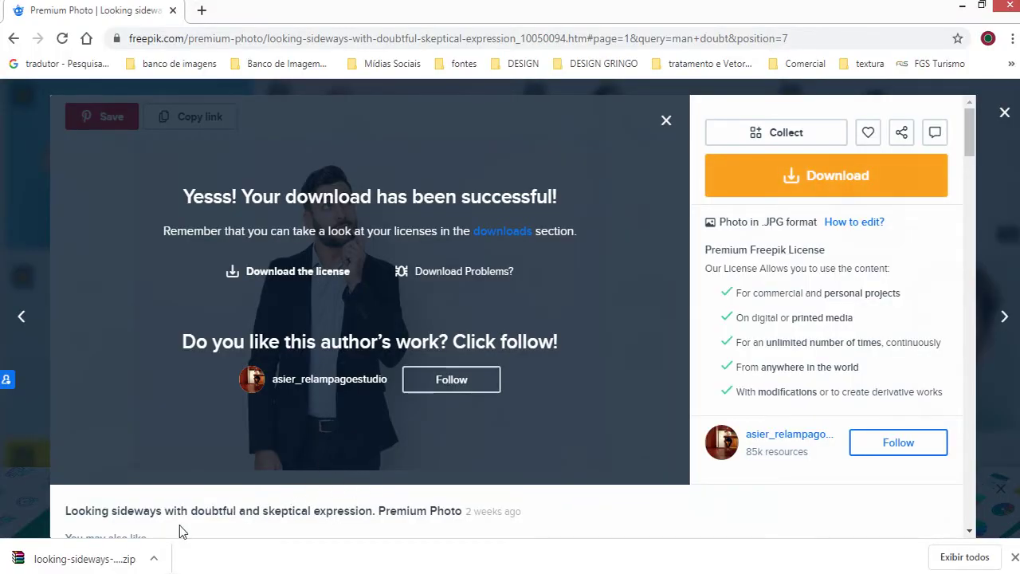
click(85, 561)
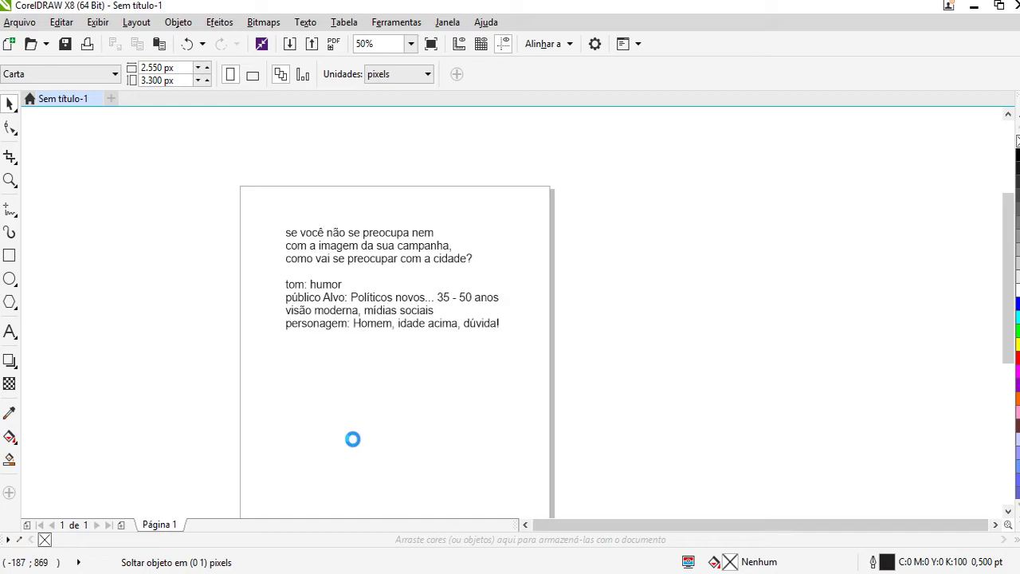
- Paste the man's photo, scale it to about 40%, and place it below the notes
key(ctrl+v)
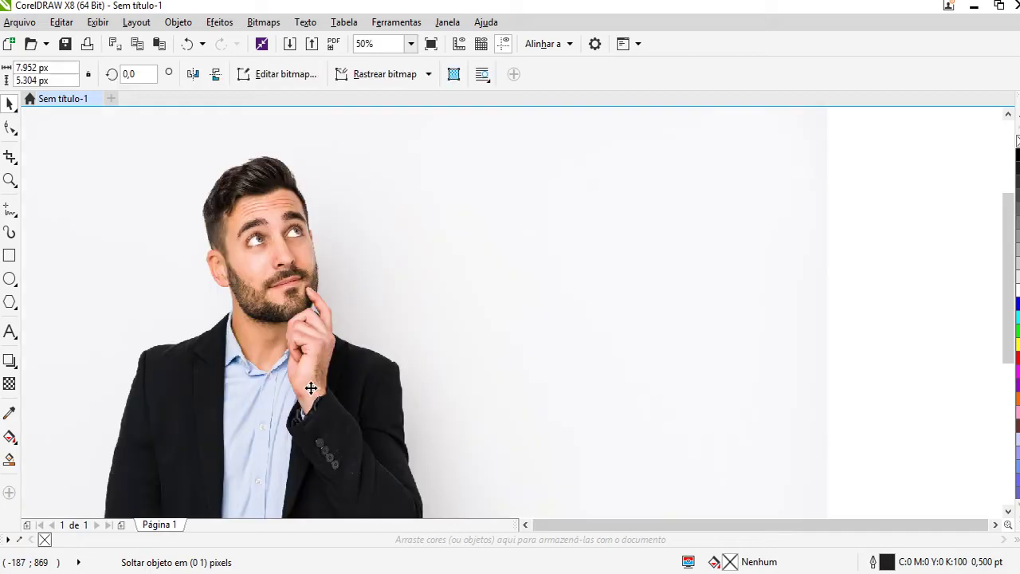
scroll(417, 349, down, 4)
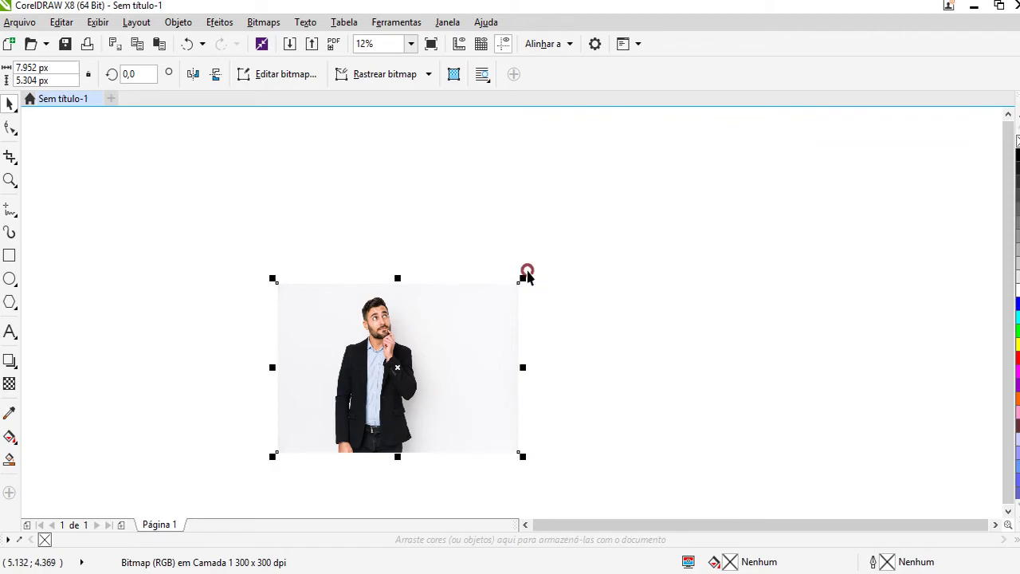
mouse_move(523, 279)
mouse_down()
mouse_move(392, 381)
mouse_move(375, 383)
mouse_up()
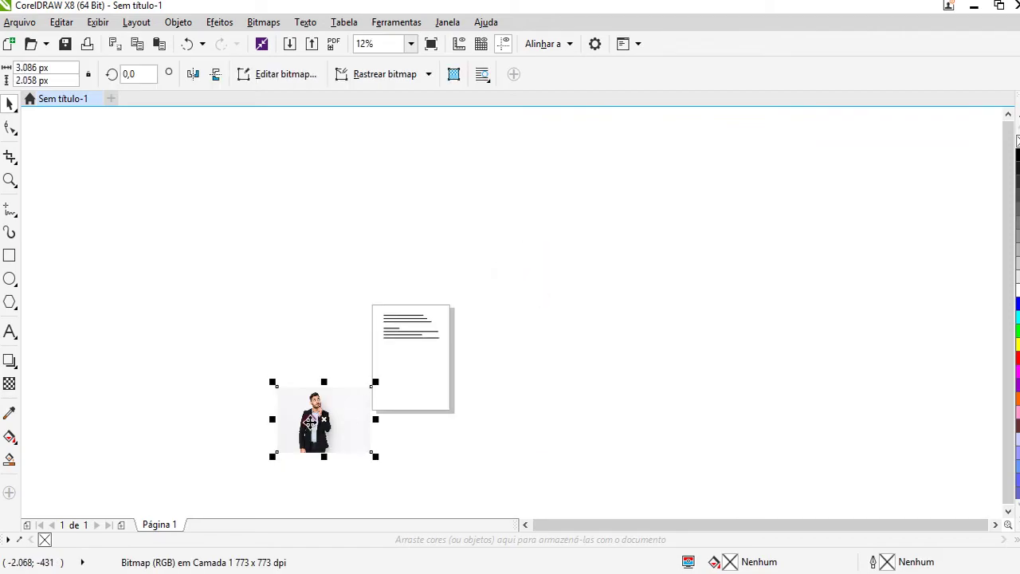
drag(307, 413, 403, 381)
scroll(406, 383, up, 5)
scroll(155, 319, down, 1)
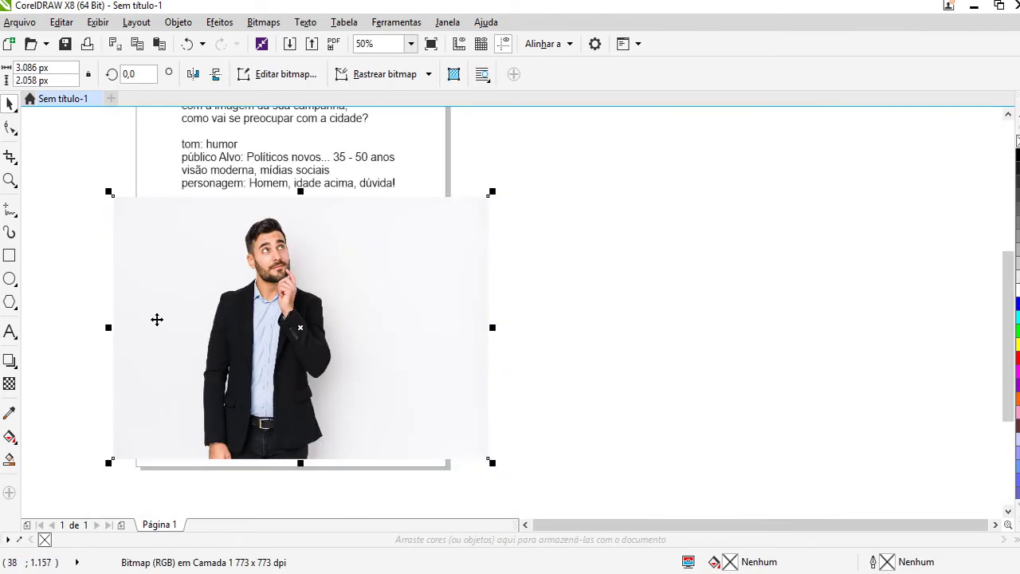
scroll(191, 263, up, 1)
scroll(245, 179, up, 1)
scroll(292, 194, up, 2)
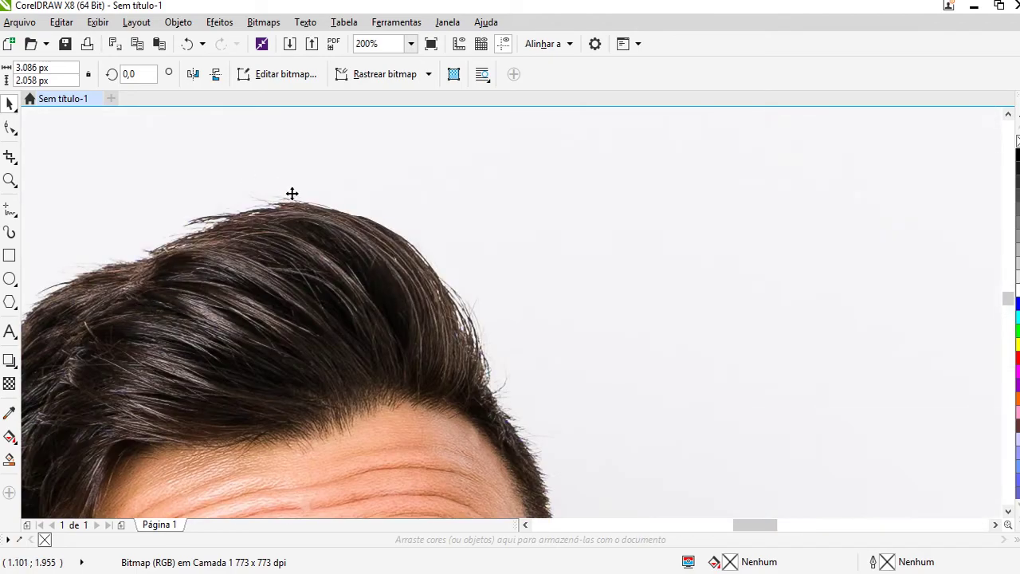
scroll(320, 181, down, 2)
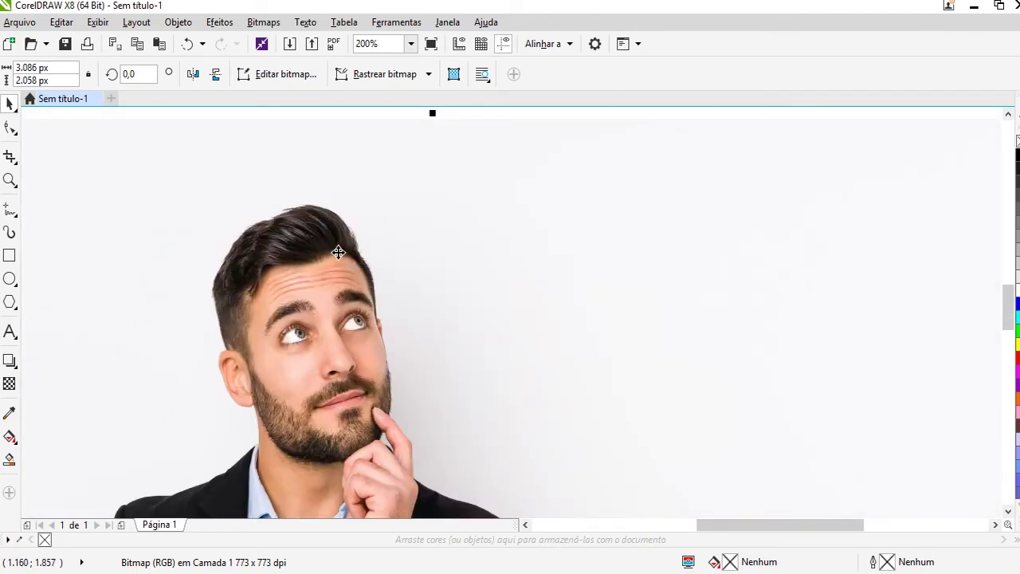
key(shift+F2)
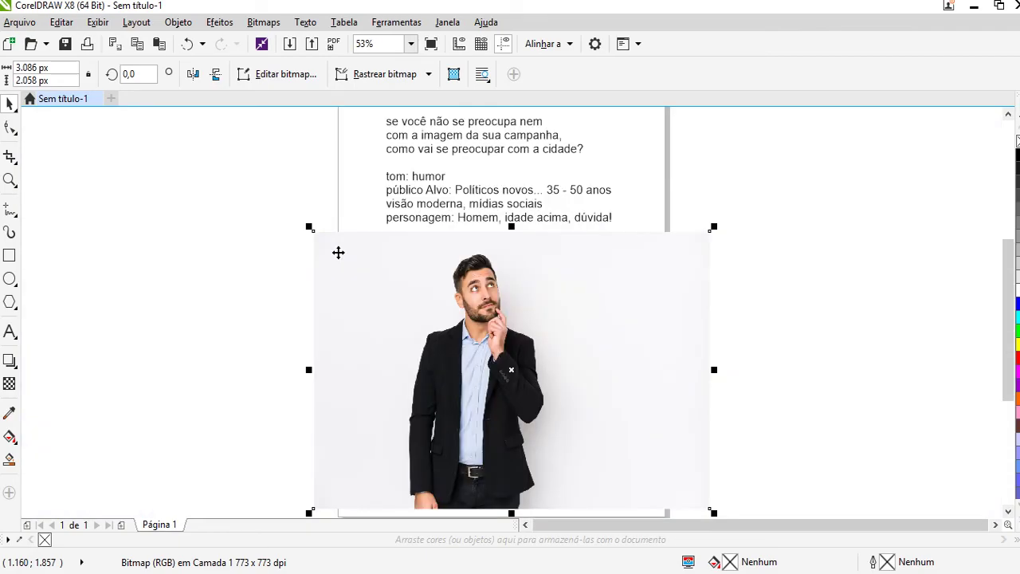